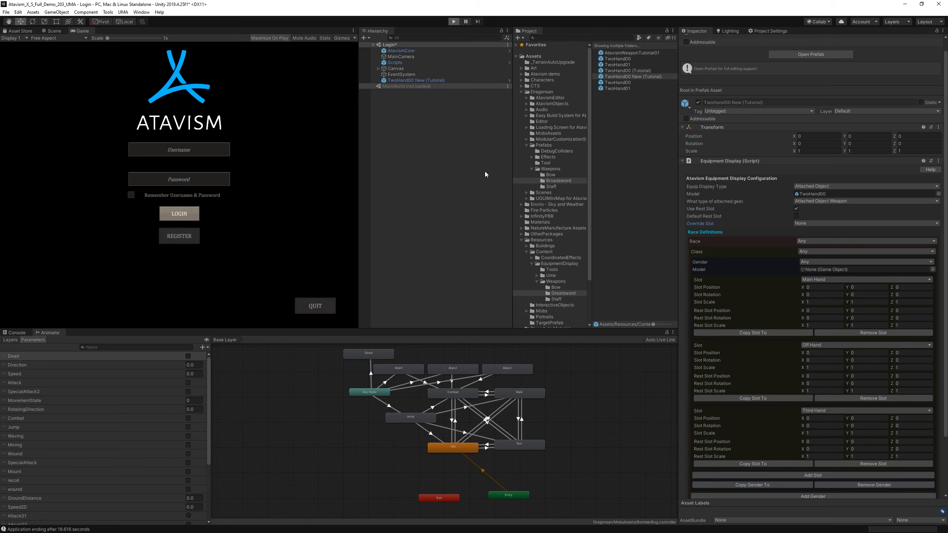
Run the project in play mode and log in with the remembered account.
key(ctrl+p)
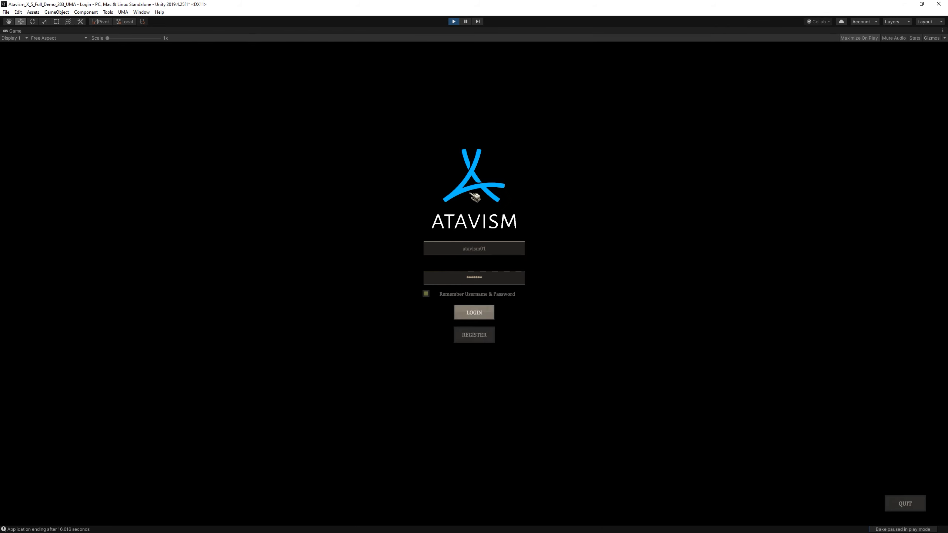
click(483, 315)
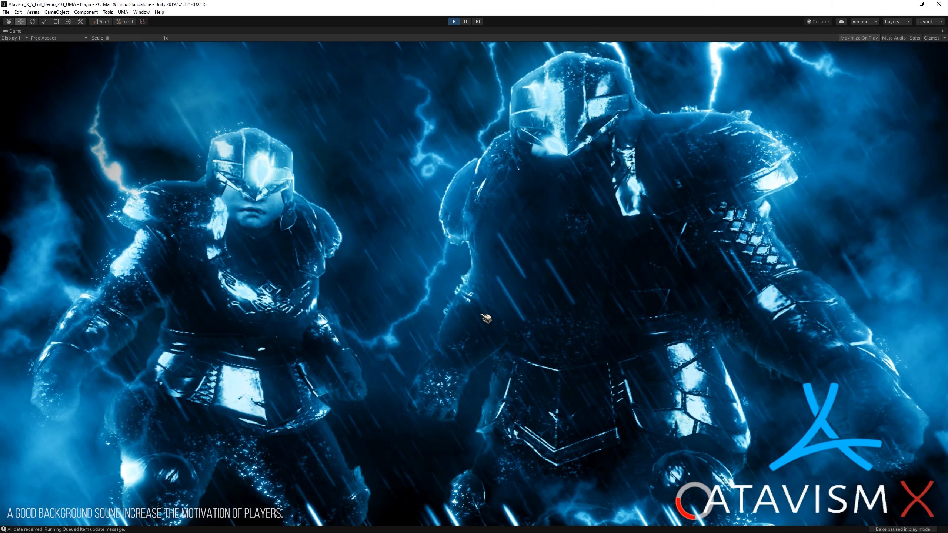
Create a male Human Warrior character named Tutorial01 and enter the game world with it.
text(Tu)
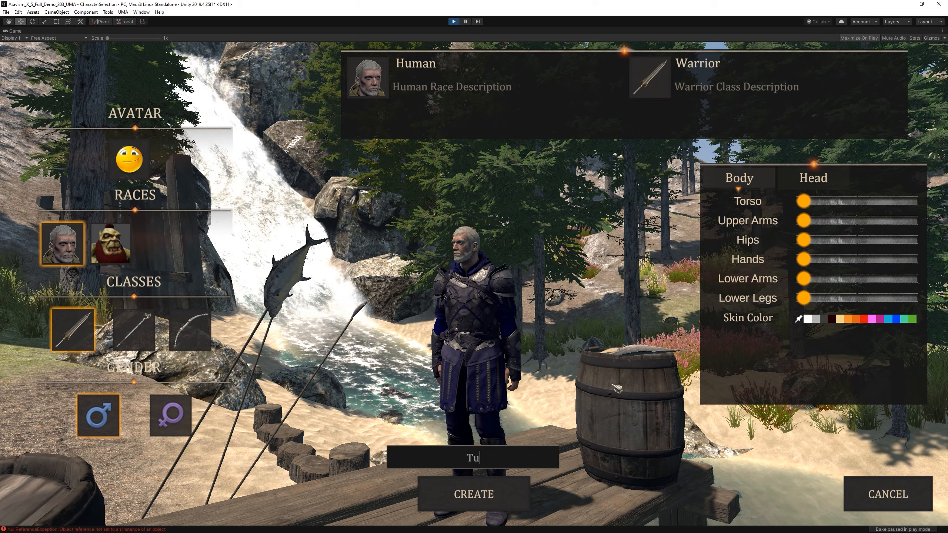
text(torial01)
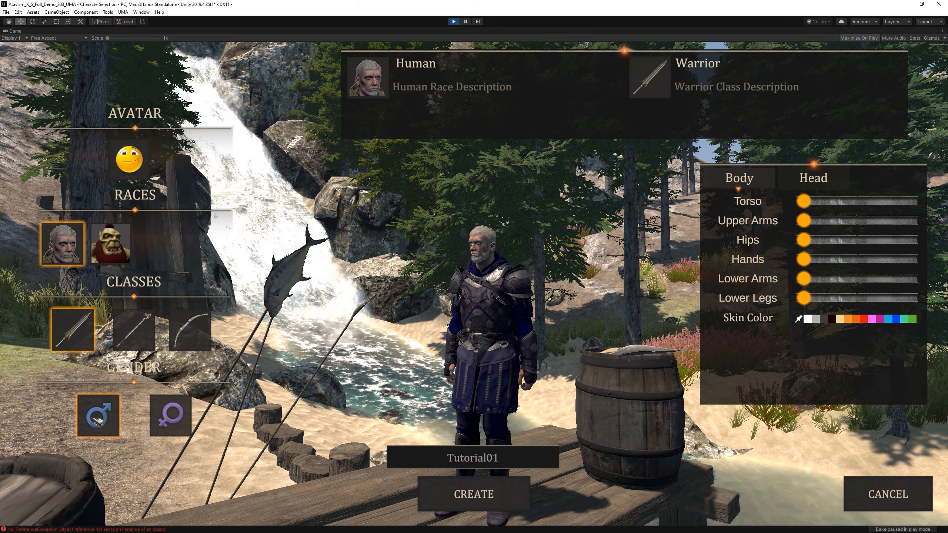
click(485, 496)
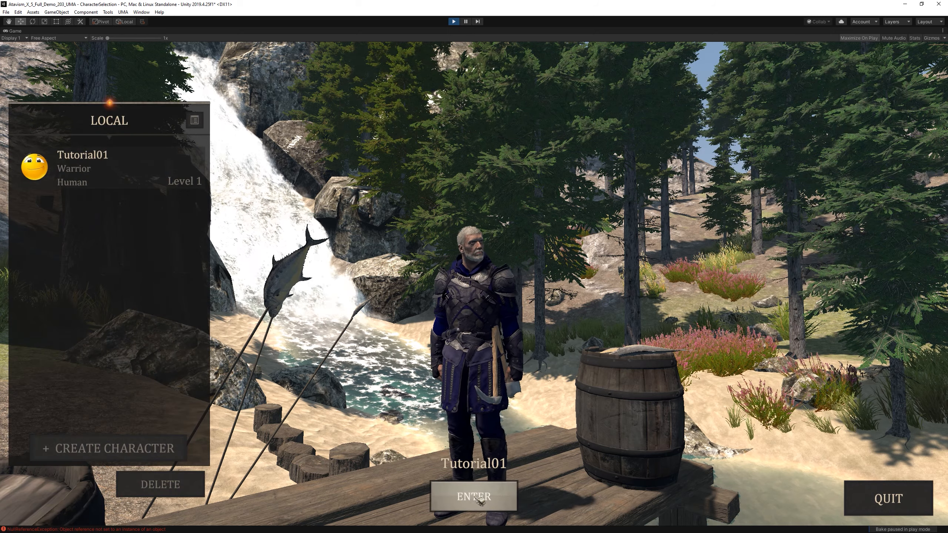
click(480, 498)
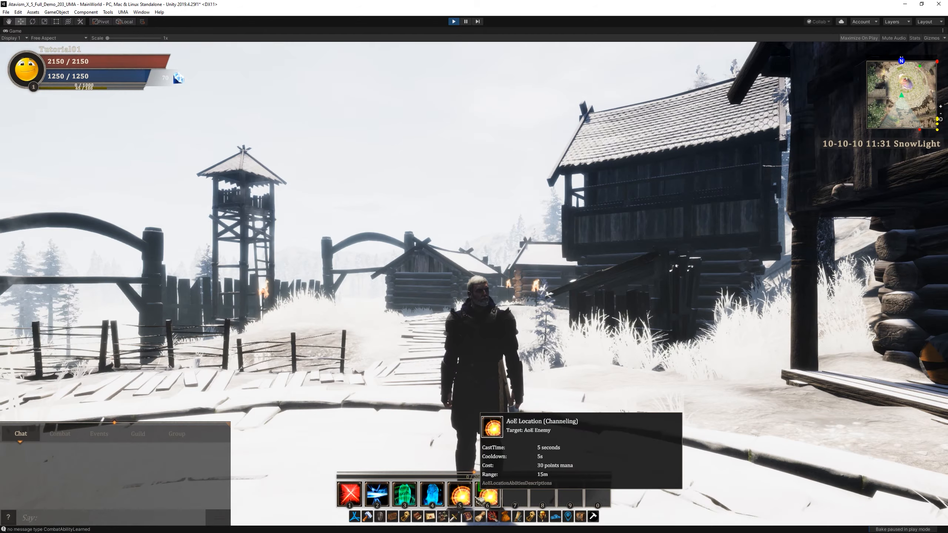
Display the Admin Panel beside the character and set the weather profile to Default.
drag(470, 377, 194, 407)
mouse_move(411, 493)
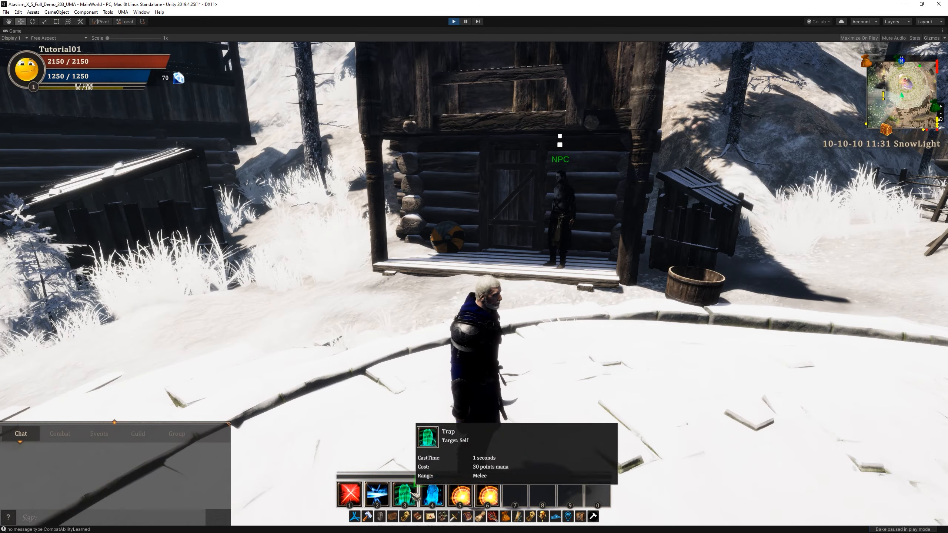
click(359, 518)
drag(765, 214, 814, 308)
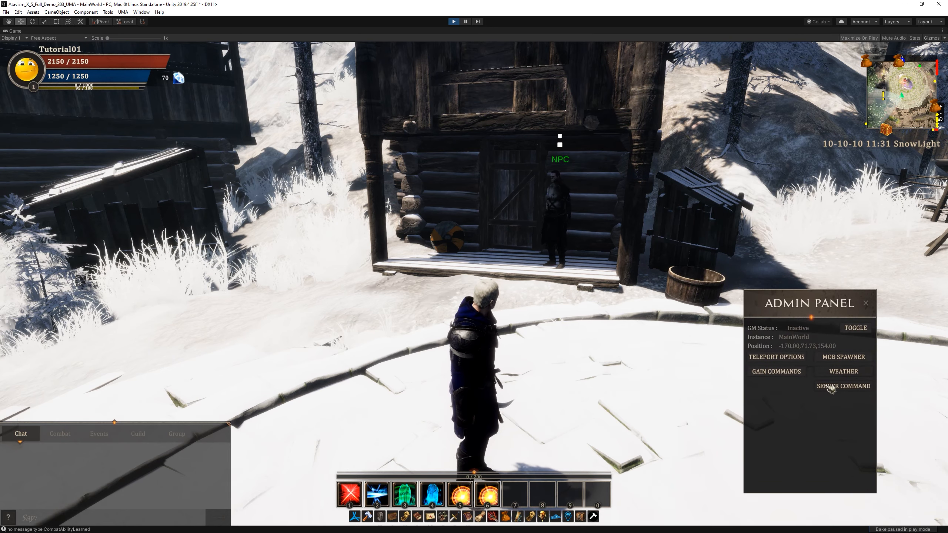
click(852, 374)
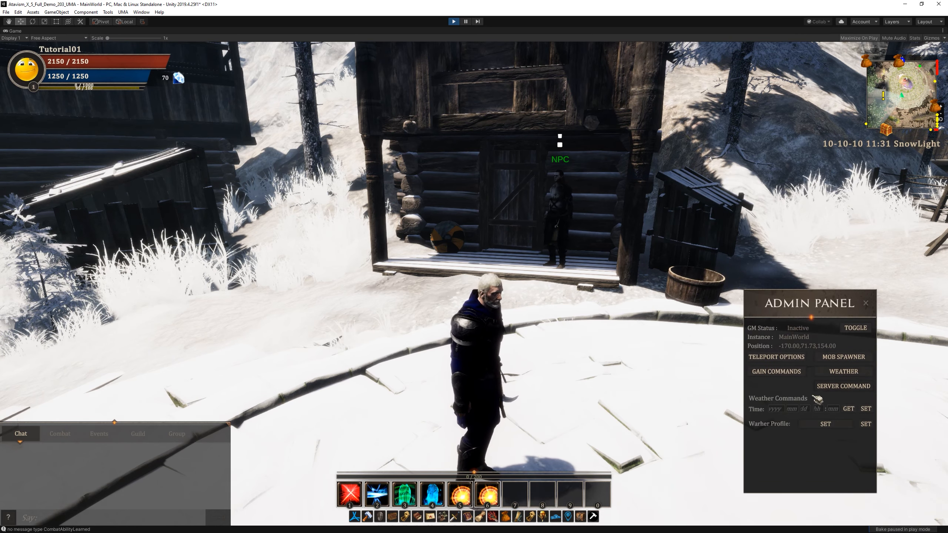
click(828, 426)
click(798, 374)
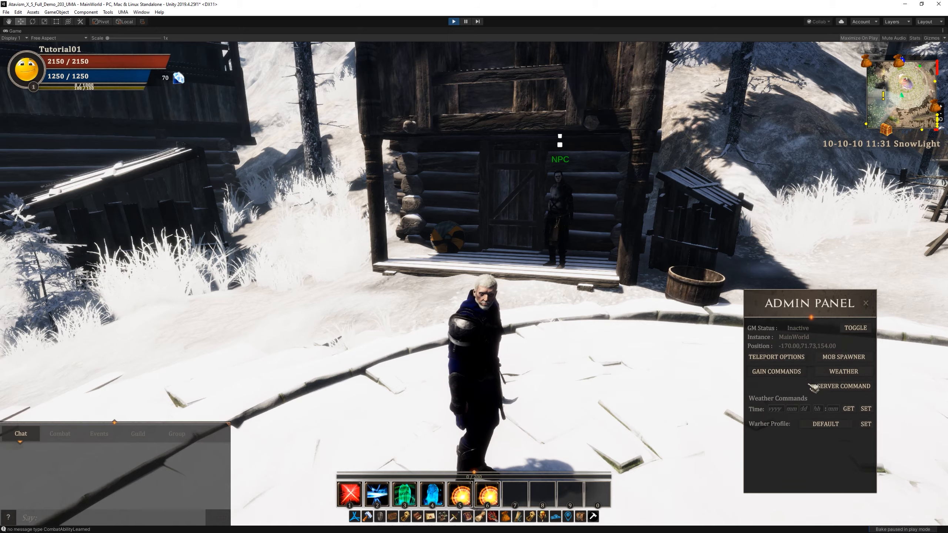
click(865, 425)
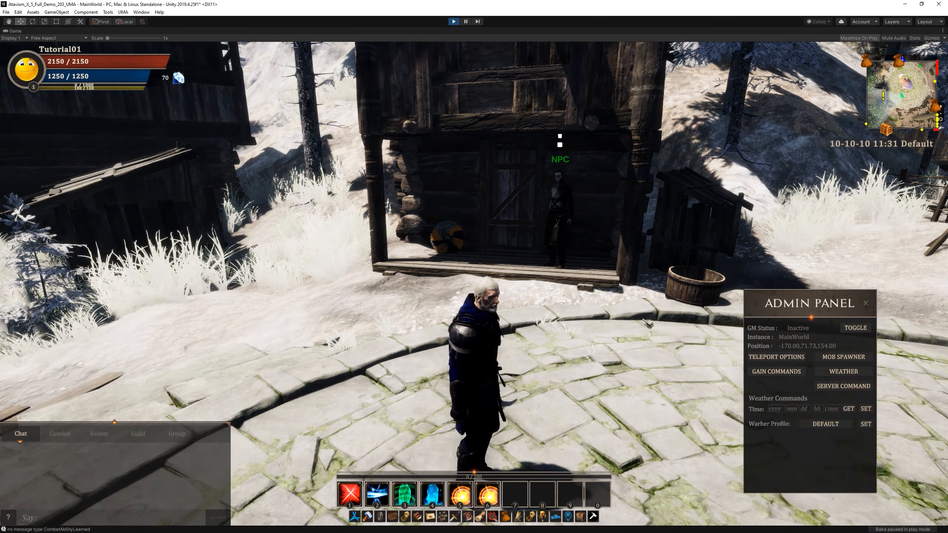
Open the character and inventory windows and arrange them side by side, clear of the character.
drag(705, 388, 688, 381)
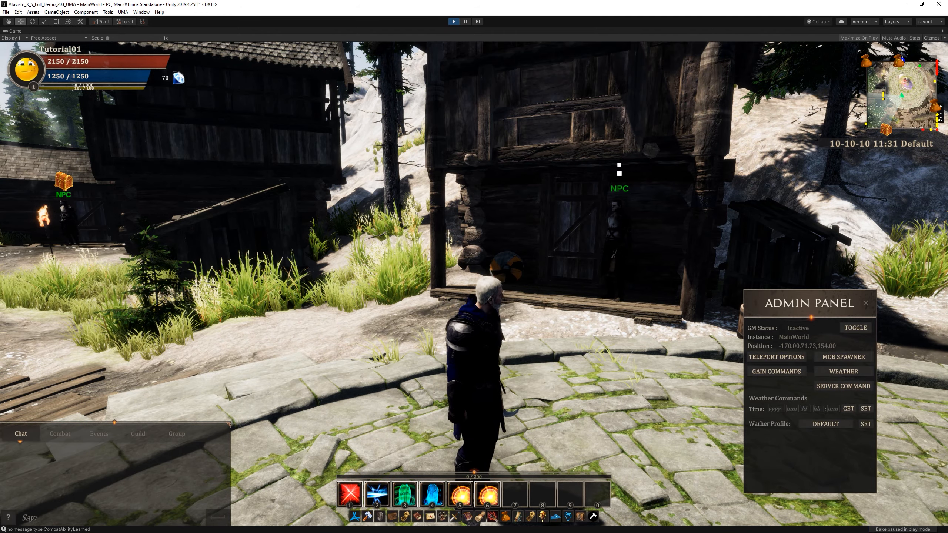
drag(690, 384, 746, 384)
drag(500, 282, 477, 281)
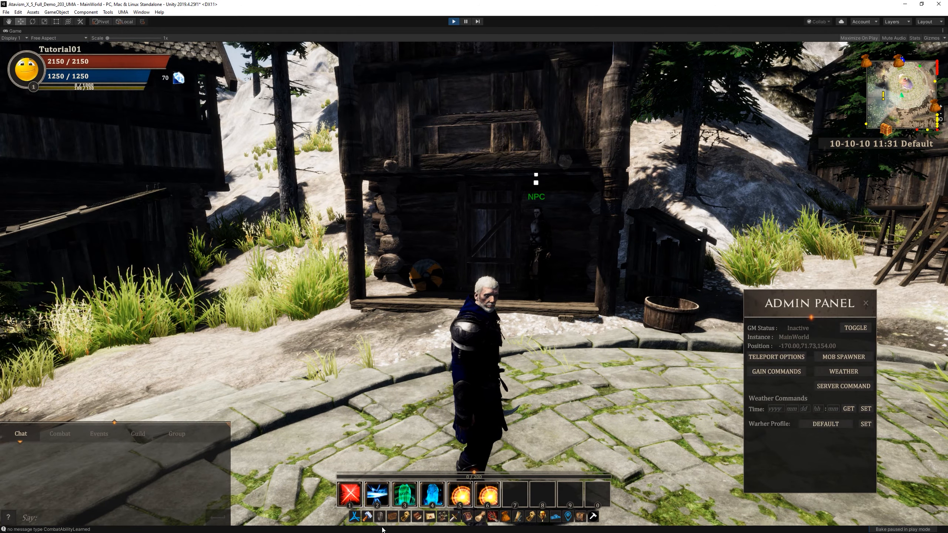
click(390, 519)
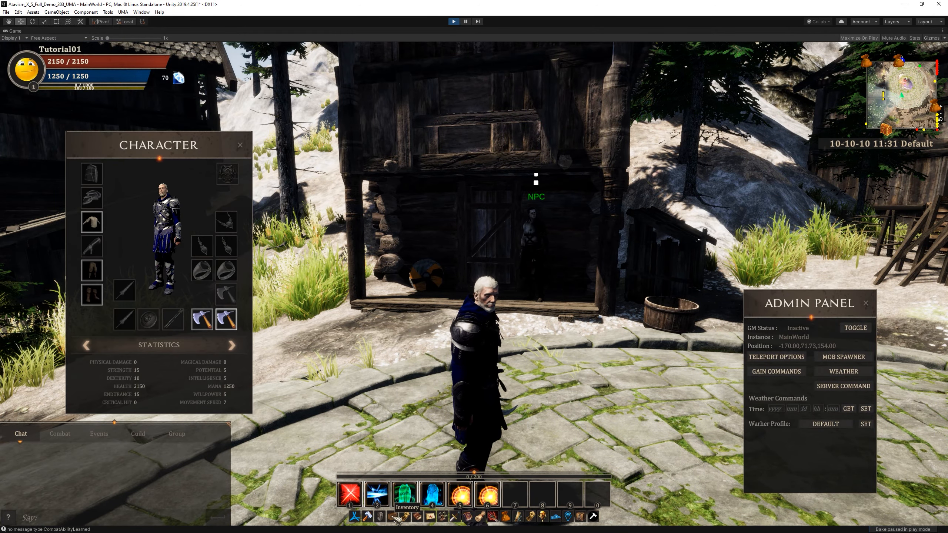
key(b)
drag(223, 234, 300, 236)
drag(188, 157, 93, 162)
drag(332, 247, 313, 223)
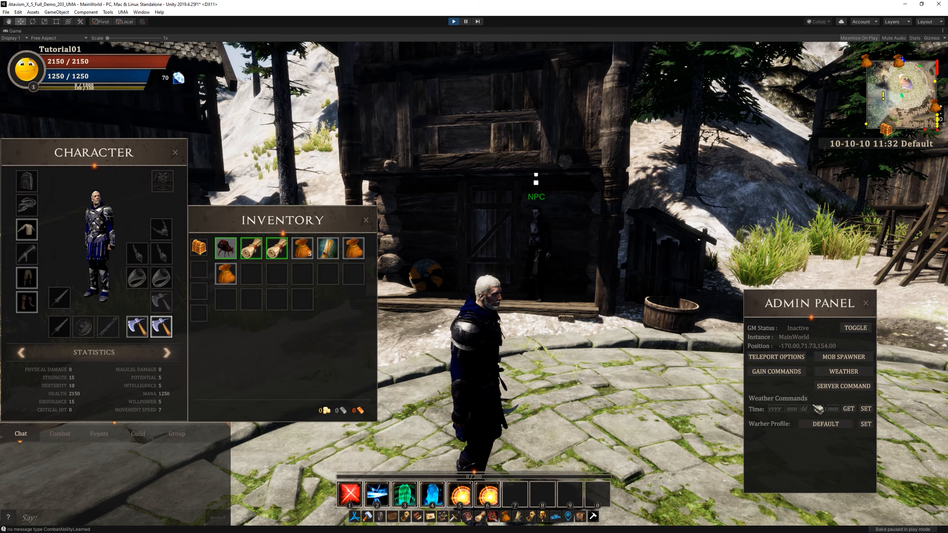
Generate three Sword 10001 Any Hands (Tutorial) items with the admin gain commands.
click(784, 373)
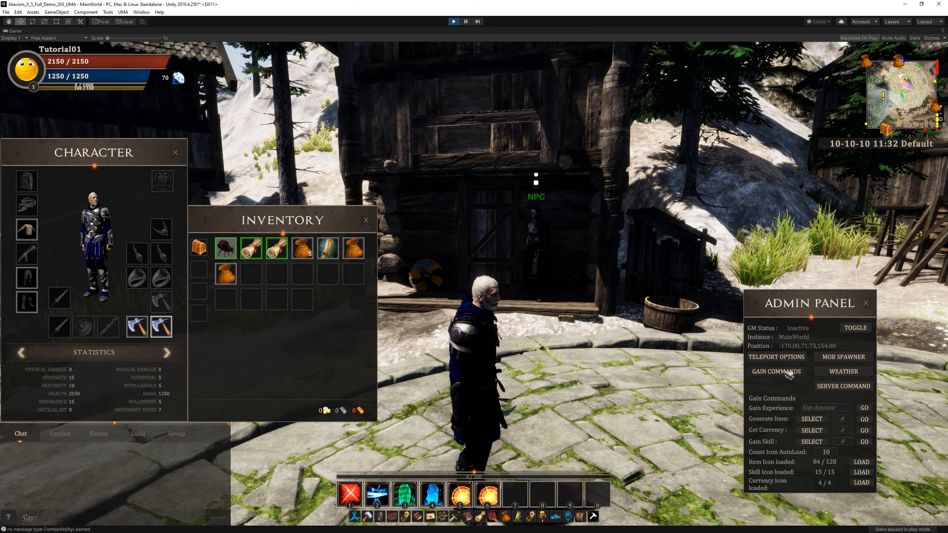
click(812, 419)
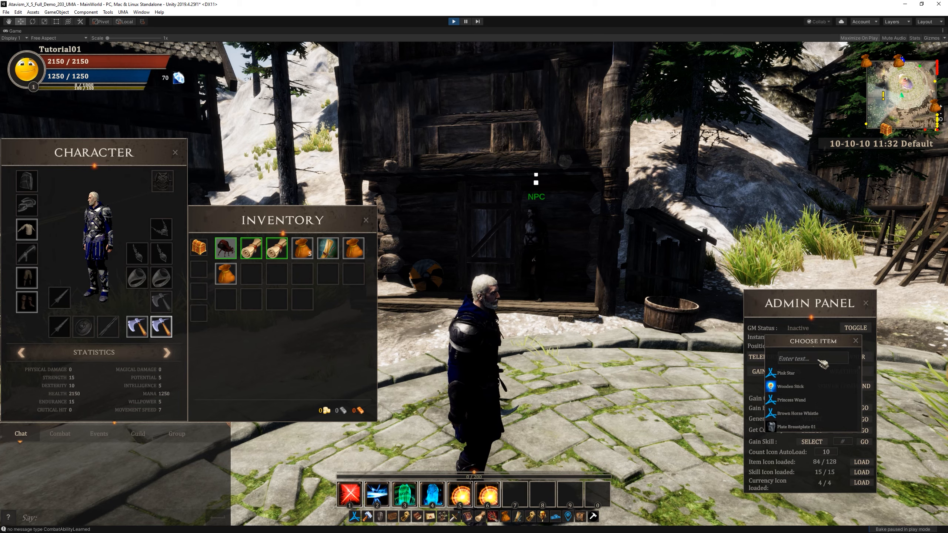
text(sword)
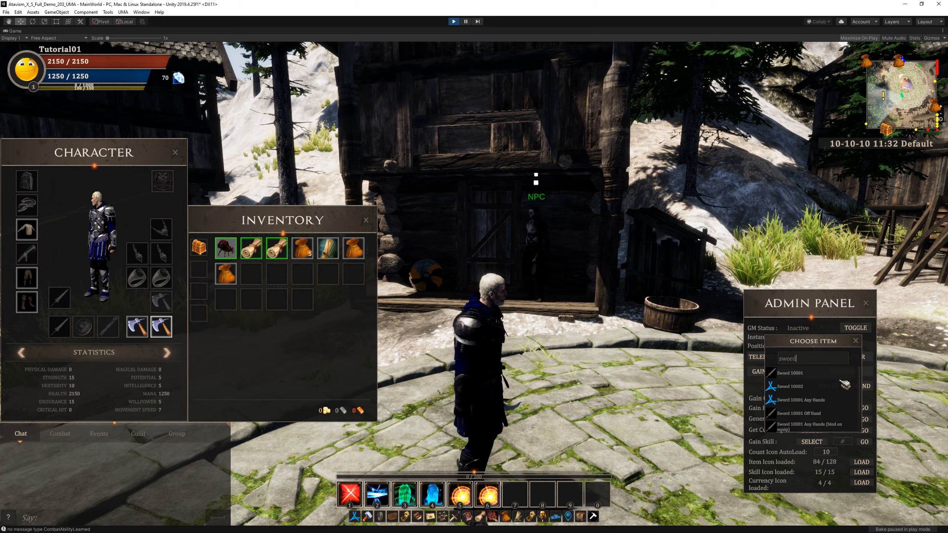
scroll(842, 390, down, 2)
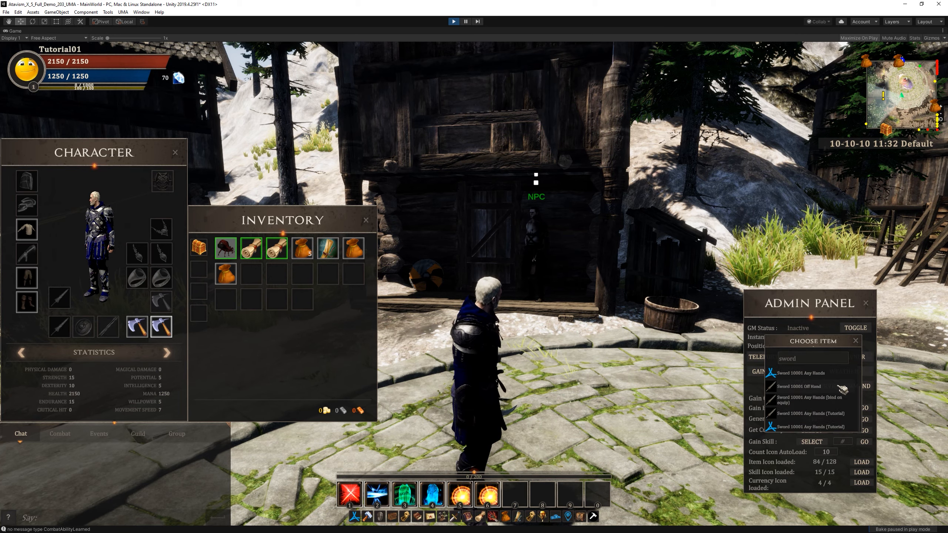
click(839, 426)
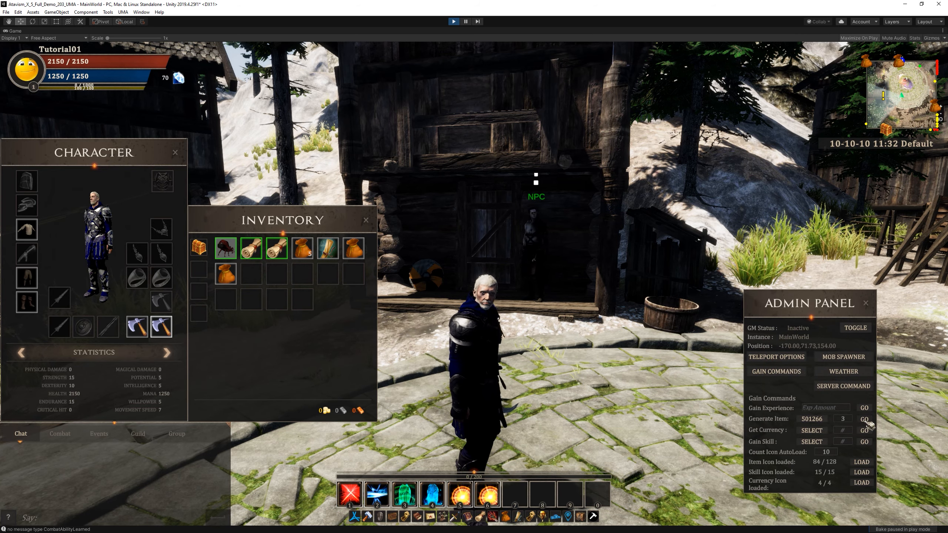
click(865, 419)
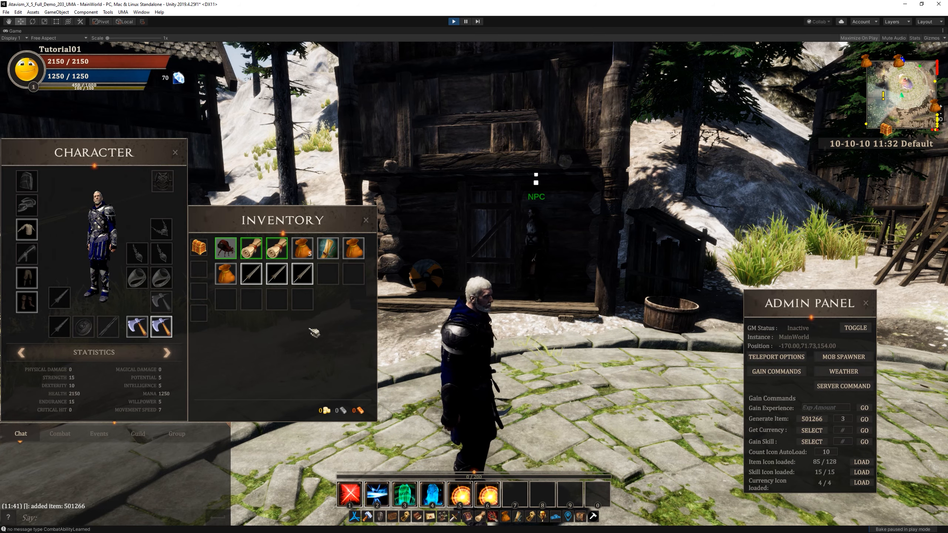
Equip the first generated sword and inspect how it sits on the character's back.
mouse_move(251, 274)
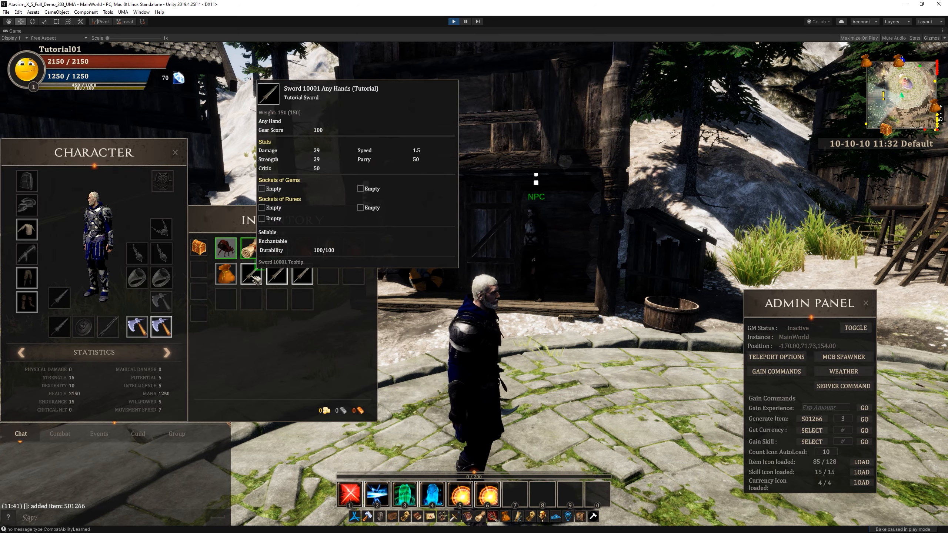
right_click(251, 274)
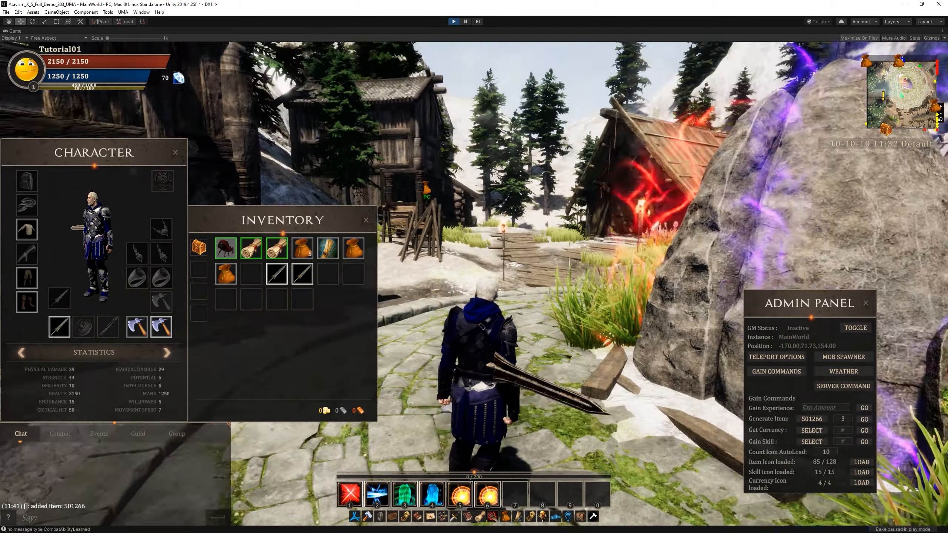
right_drag(481, 336, 537, 332)
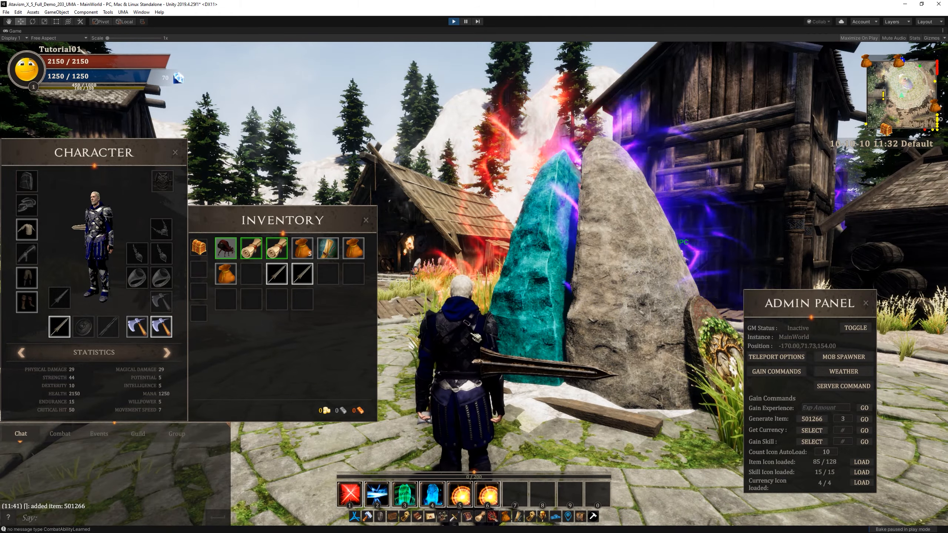
drag(477, 376, 385, 385)
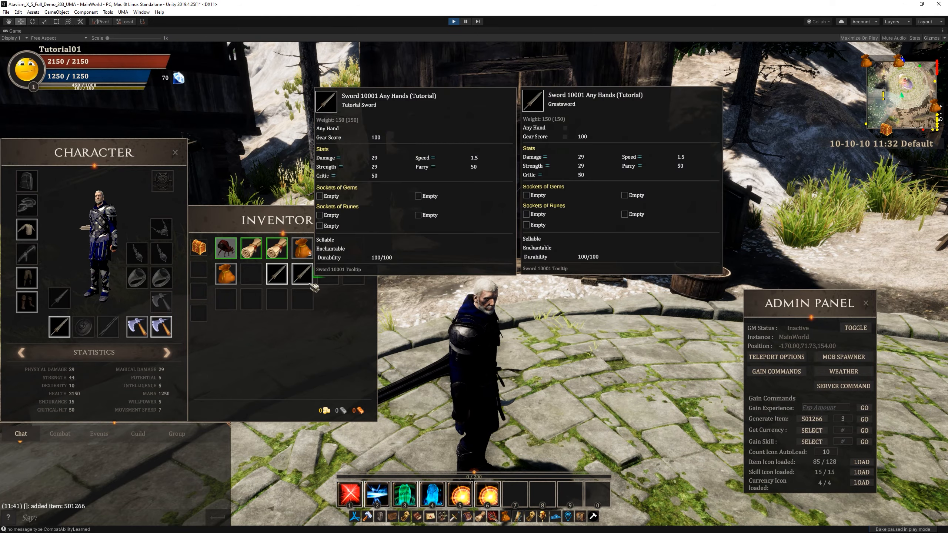
Equip the two remaining tutorial swords and inspect their placement on the character.
right_click(276, 274)
drag(390, 360, 495, 355)
drag(536, 245, 444, 276)
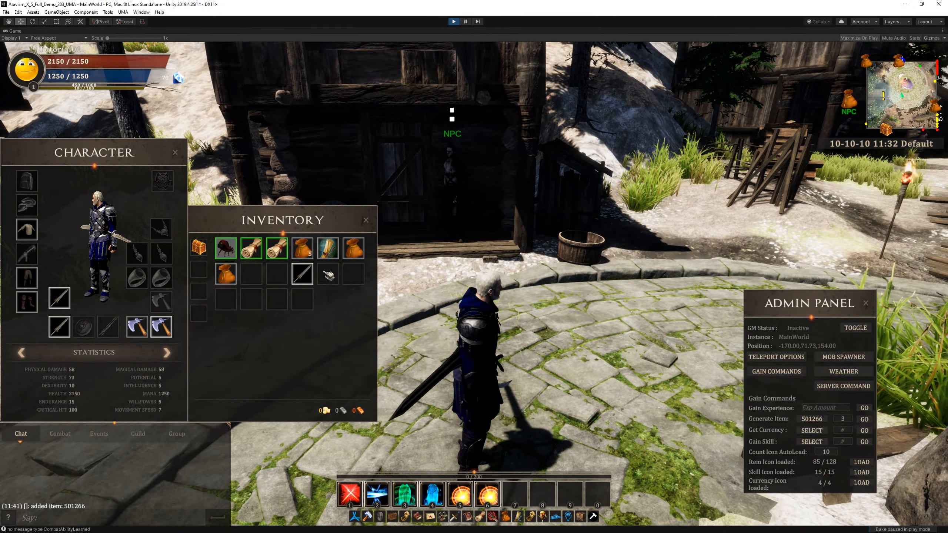
right_click(303, 275)
drag(444, 308, 384, 274)
key(space)
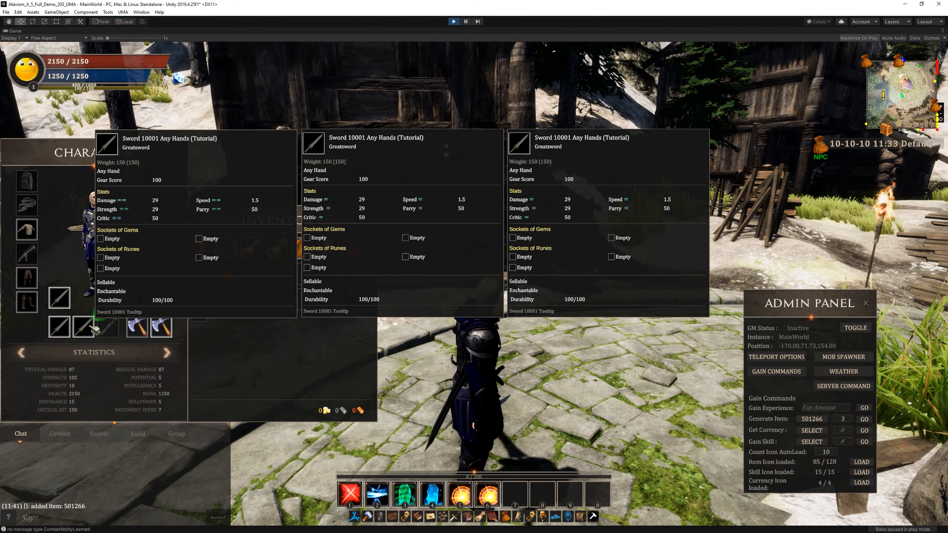
Unequip the two additional swords, keeping only the first one in its weapon slot.
right_click(81, 323)
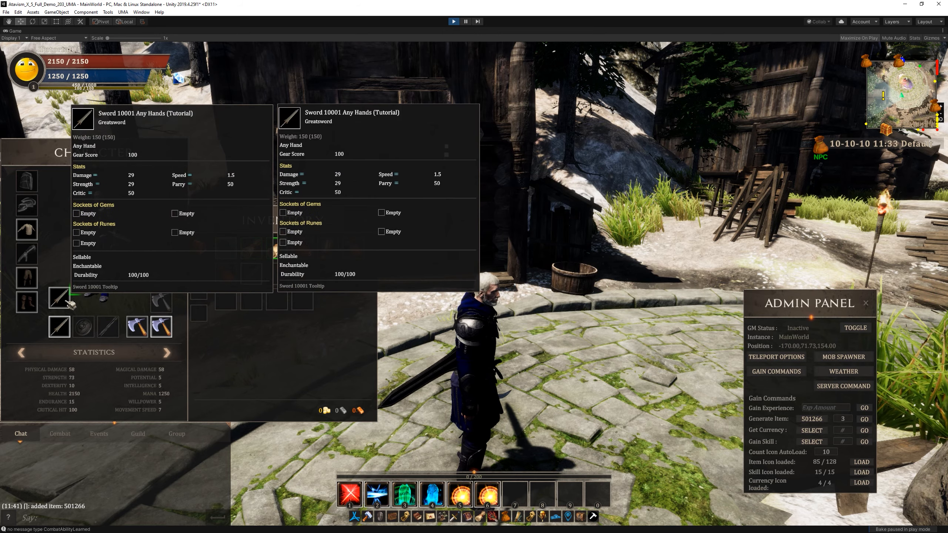
right_click(61, 298)
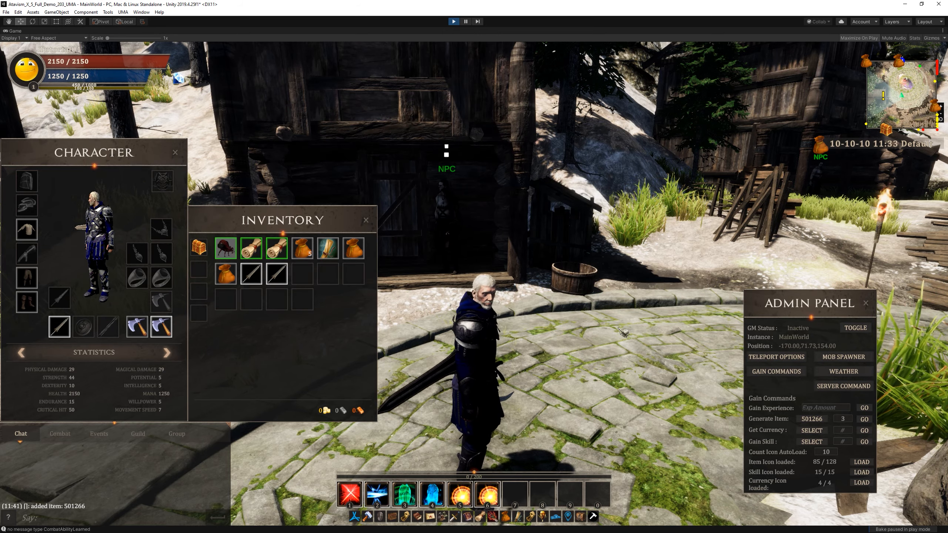
Pause the running game with Maximize On Play turned off and show the character in the Scene view.
click(858, 38)
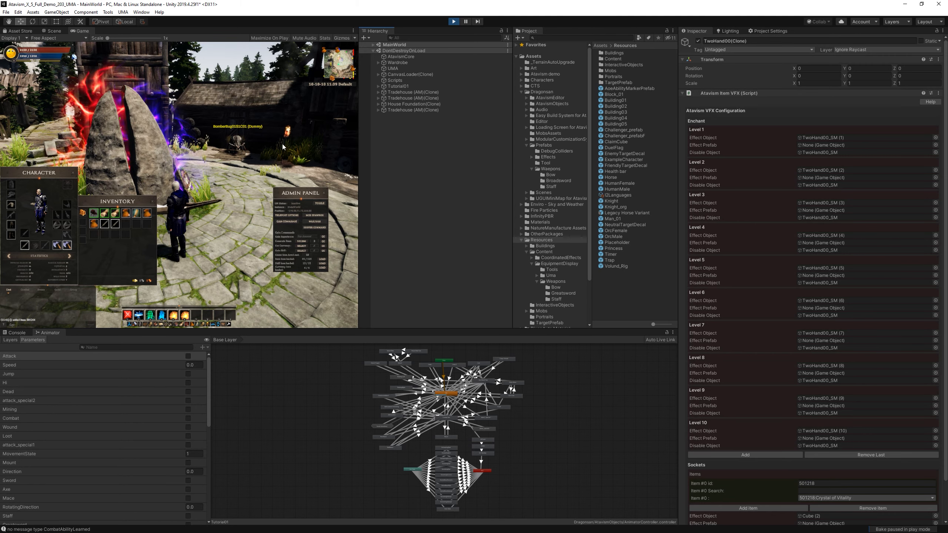
click(467, 25)
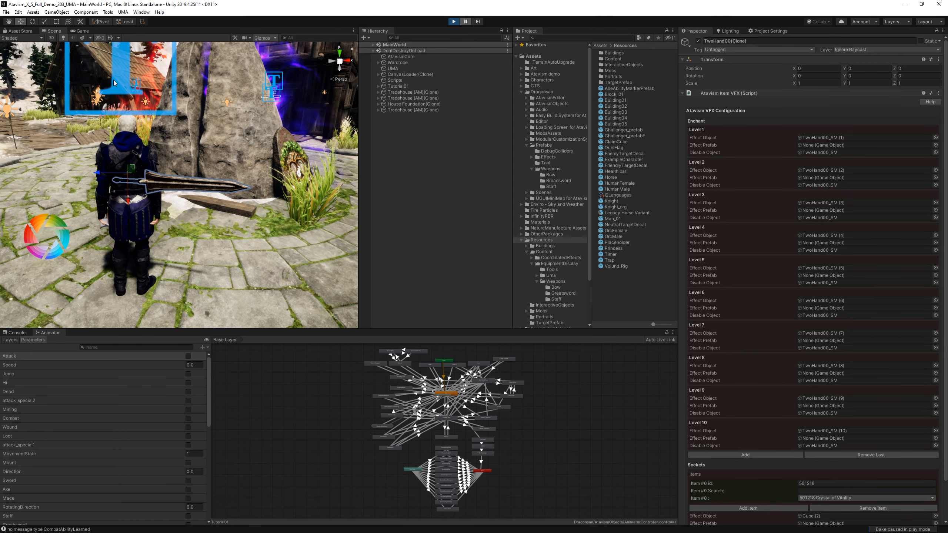
click(82, 31)
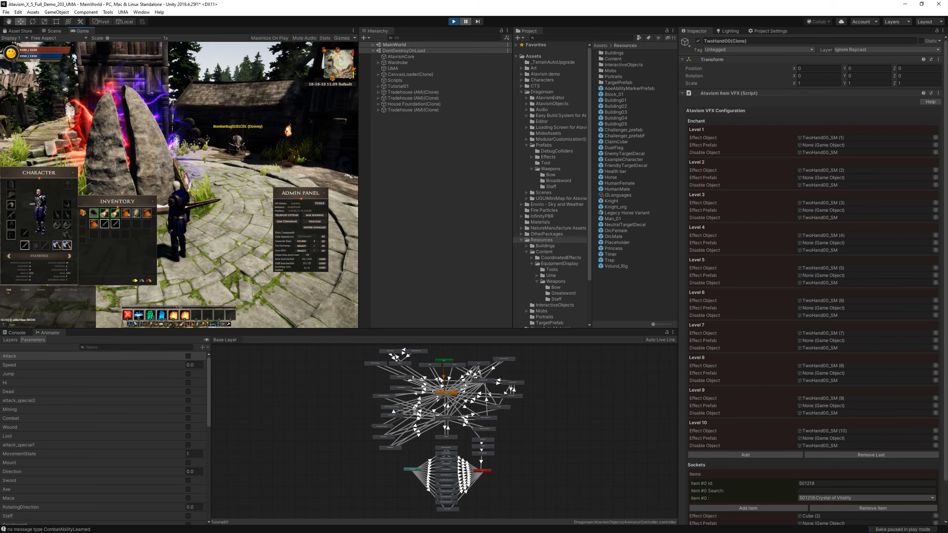
click(52, 31)
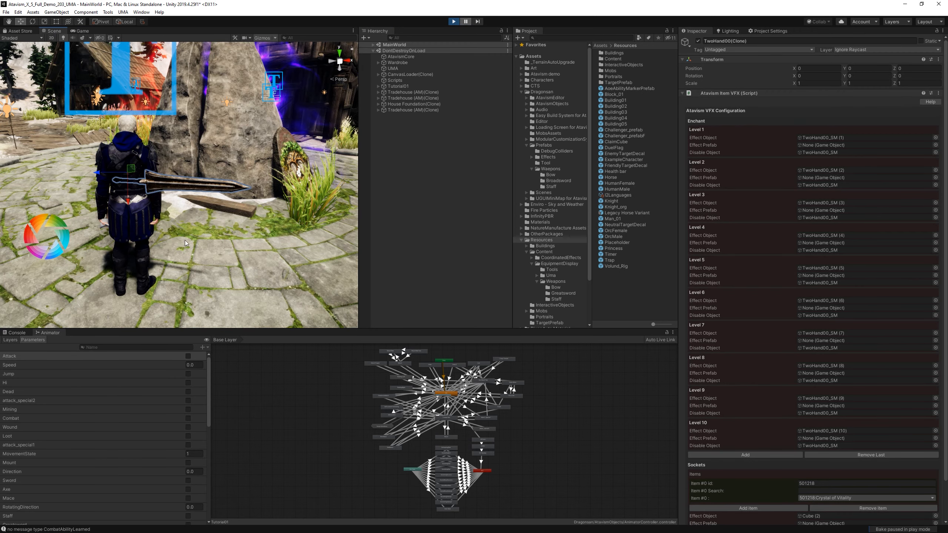
Pick the sword on the character's back in the scene and select its parent object TwoHand00(Clone).
right_drag(186, 243, 223, 256)
key(w)
key(s)
key(w)
click(204, 236)
click(219, 230)
key(s)
key(w)
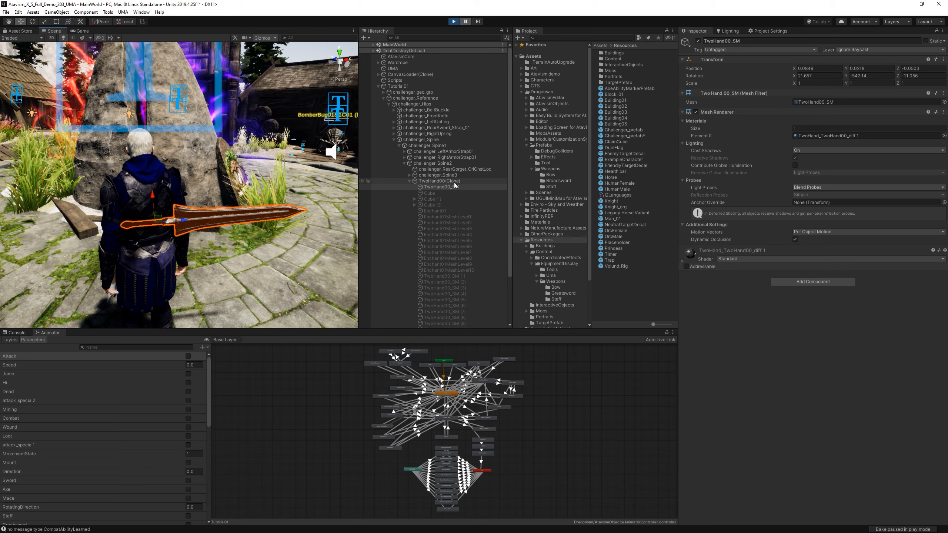
click(430, 181)
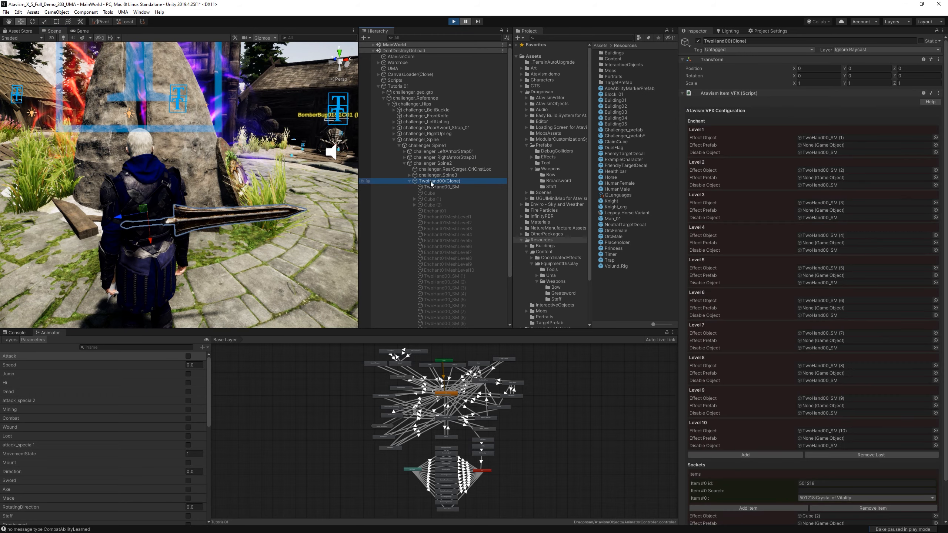
Collapse TwoHand00(Clone) in the hierarchy and rotate the sword so its blade points down the character's back, at about X -3, Y -89, Z -97.
click(409, 181)
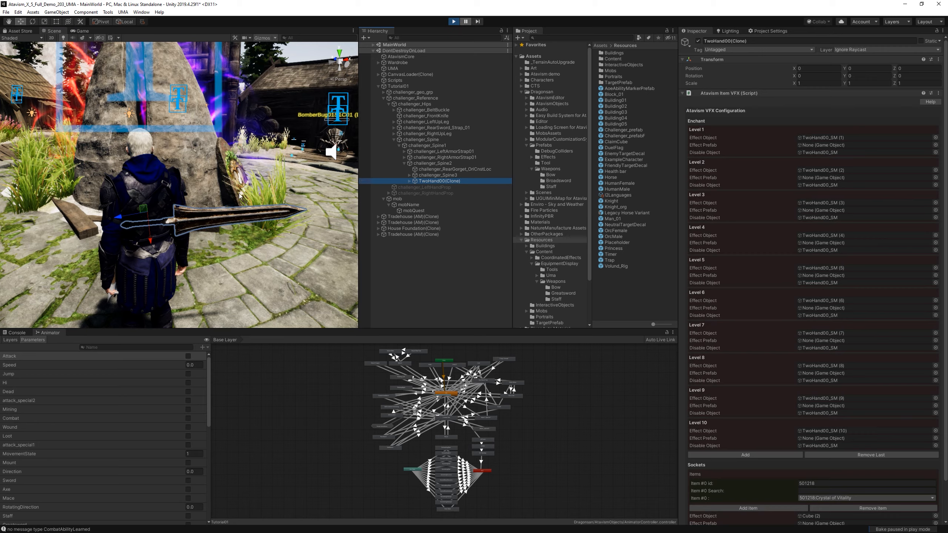
key(s)
right_drag(216, 243, 212, 248)
key(w)
key(s)
key(w)
key(s)
key(w)
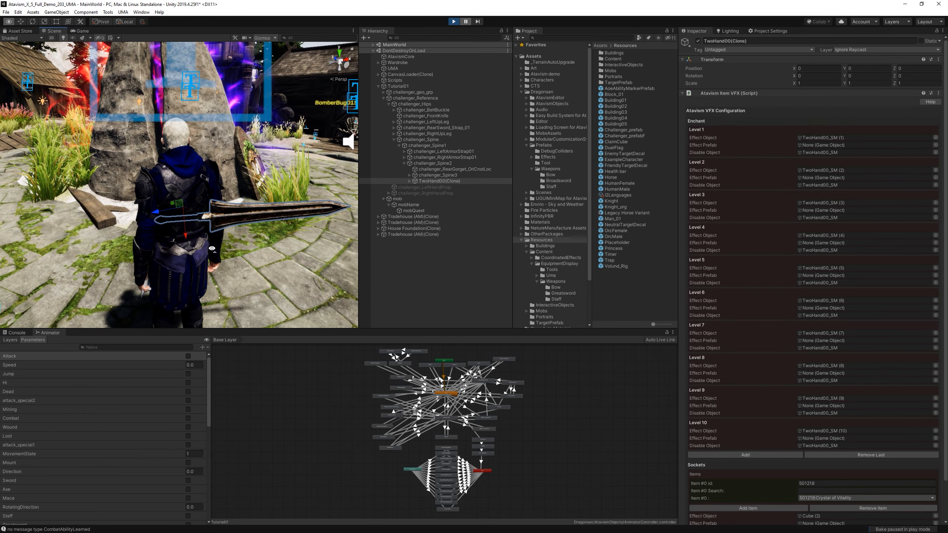
drag(181, 193, 211, 155)
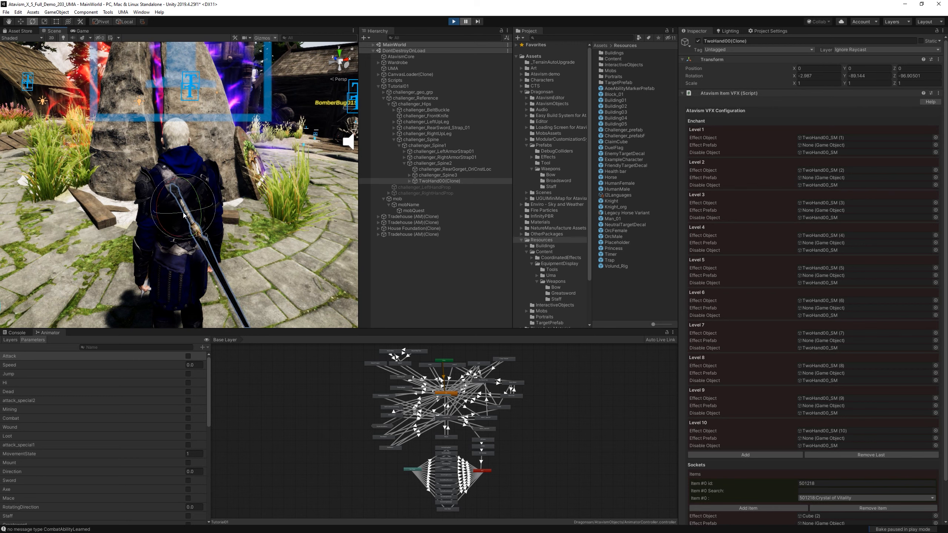
Move the sword to about X 0.076, Y -0.171, Z -0.004 and align it with the back, rotated to about X 29, Y -115.5, Z -9.2.
drag(183, 215, 46, 206)
drag(176, 196, 254, 252)
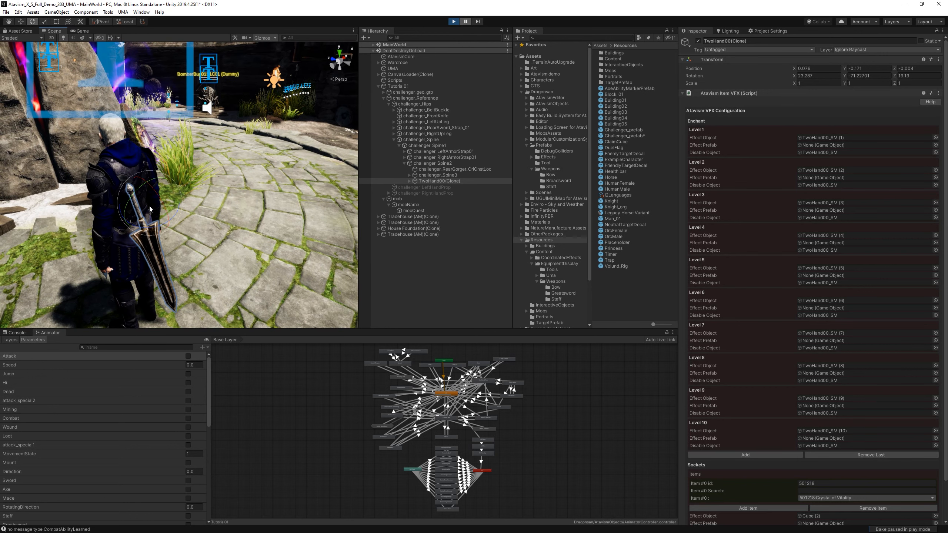
drag(137, 196, 177, 175)
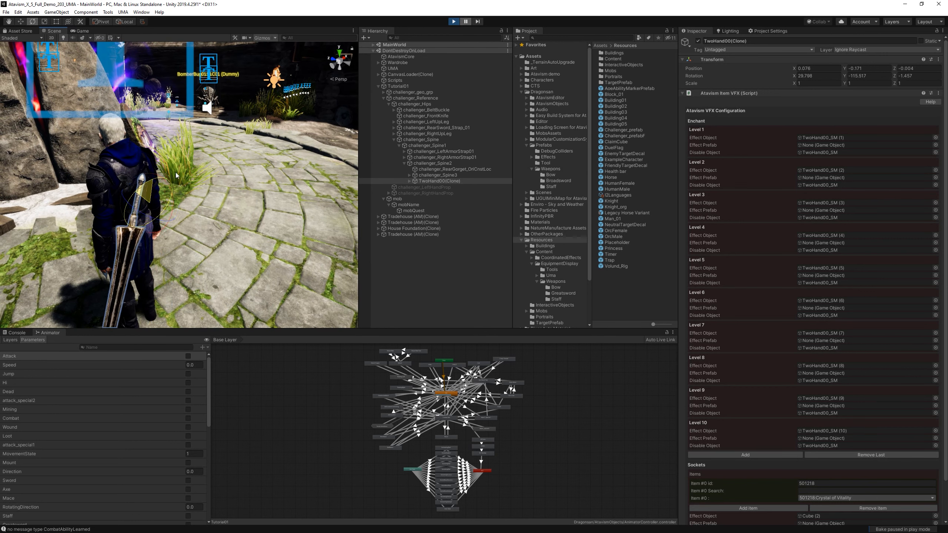
drag(149, 214, 157, 217)
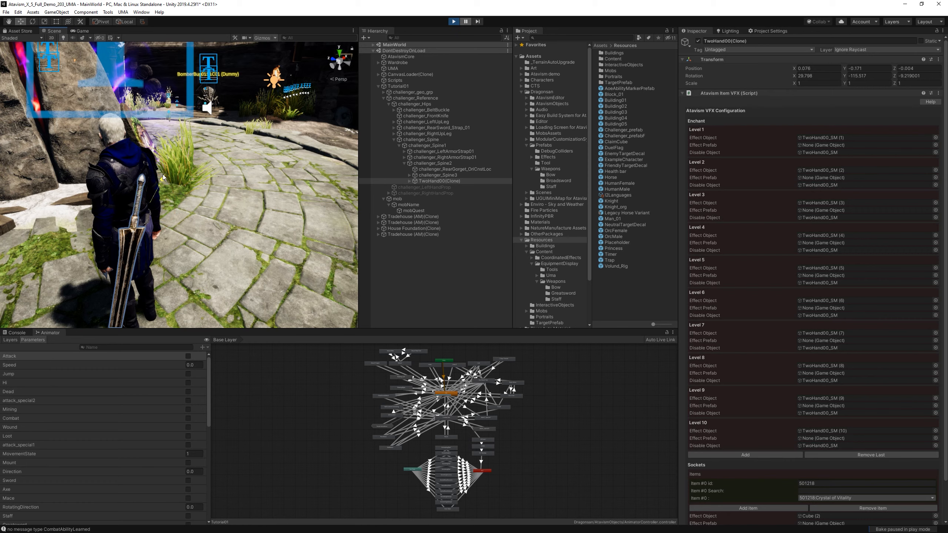
Raise the sword along the character's back to about X -0.28, Y -0.201, Z -0.144 and check its placement from behind.
drag(164, 178, 175, 141)
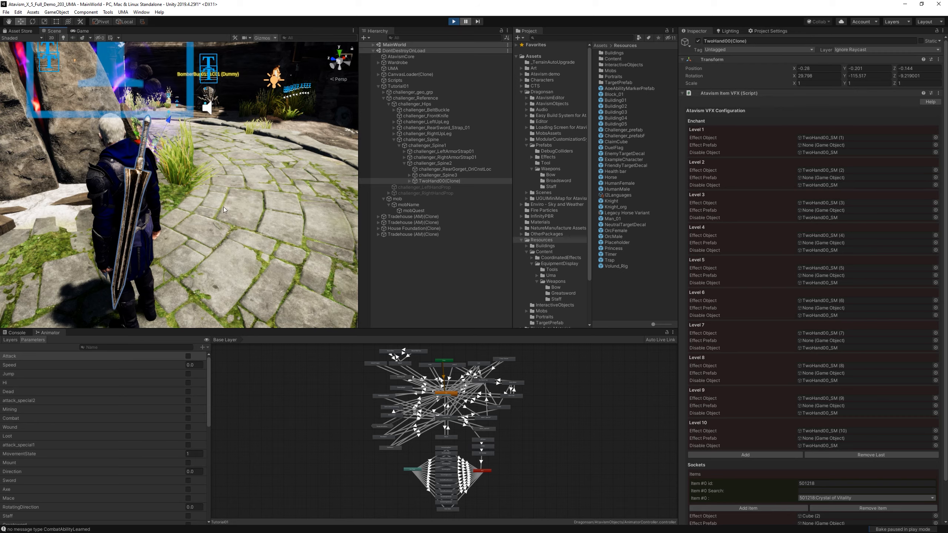
right_drag(223, 210, 183, 207)
middle_drag(183, 206, 114, 204)
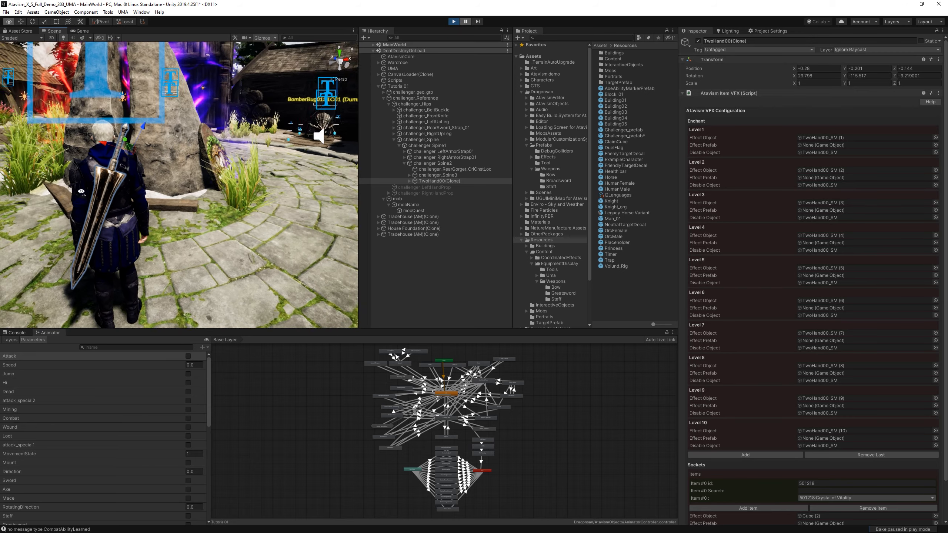
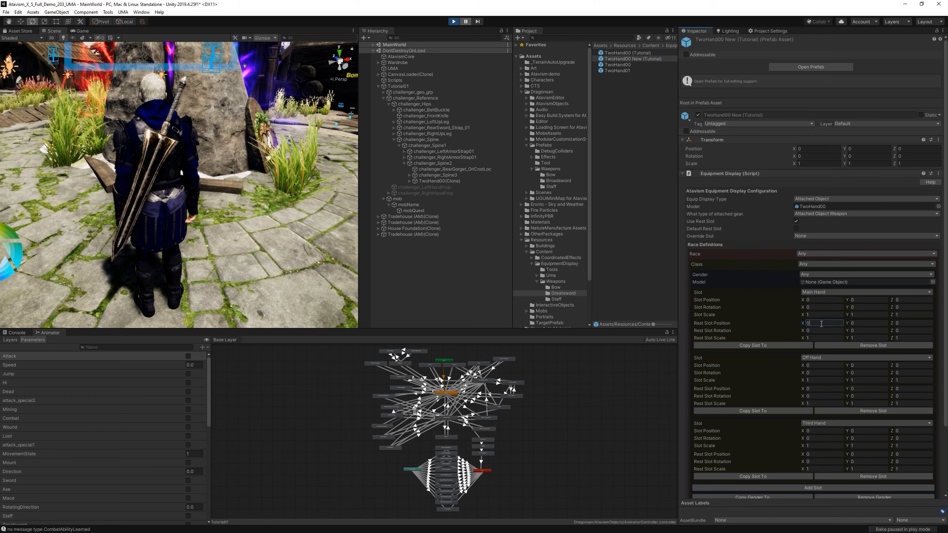
Copy TwoHand00(Clone)'s position into TwoHand00 New (Tutorial)'s Main Hand rest slot position: X -0.265, Y -0.223, Z -0.142.
click(494, 181)
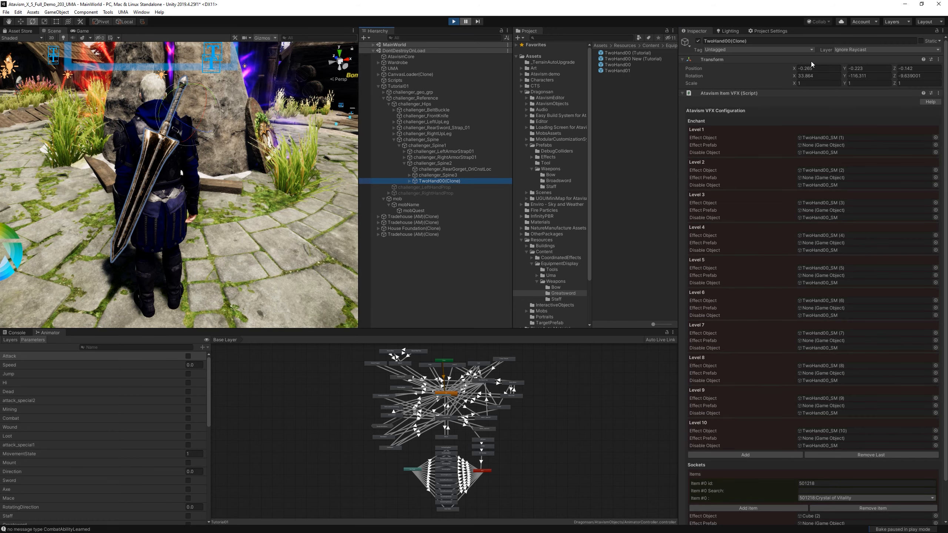
click(634, 59)
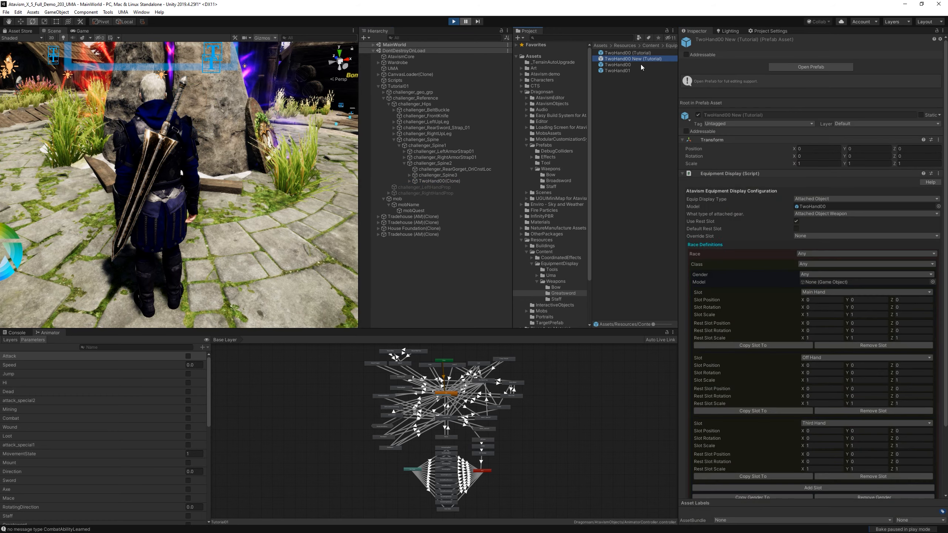
text(-0.265)
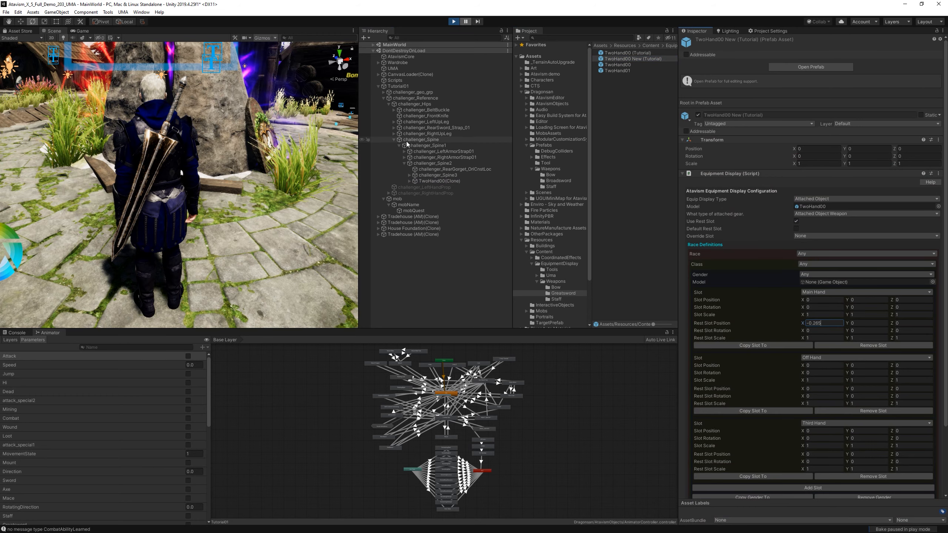
click(449, 181)
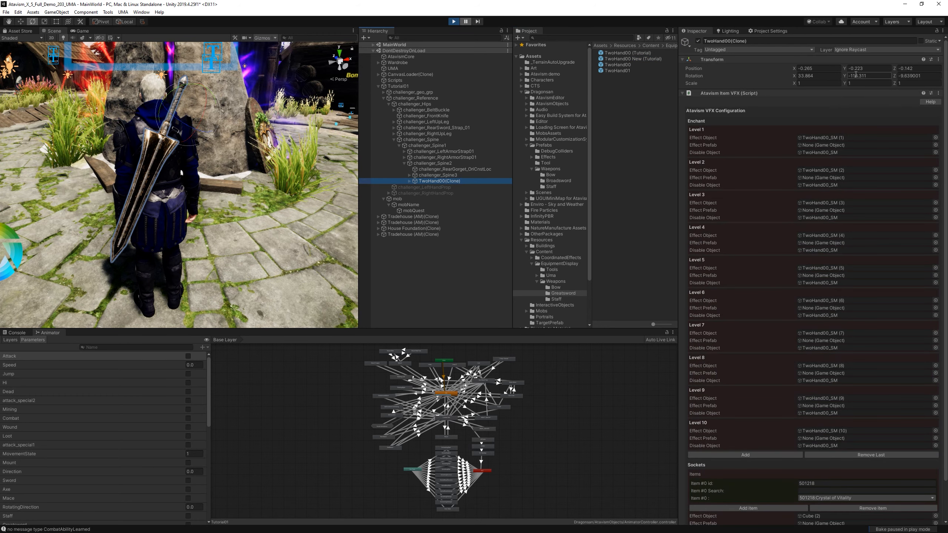
click(639, 60)
click(864, 323)
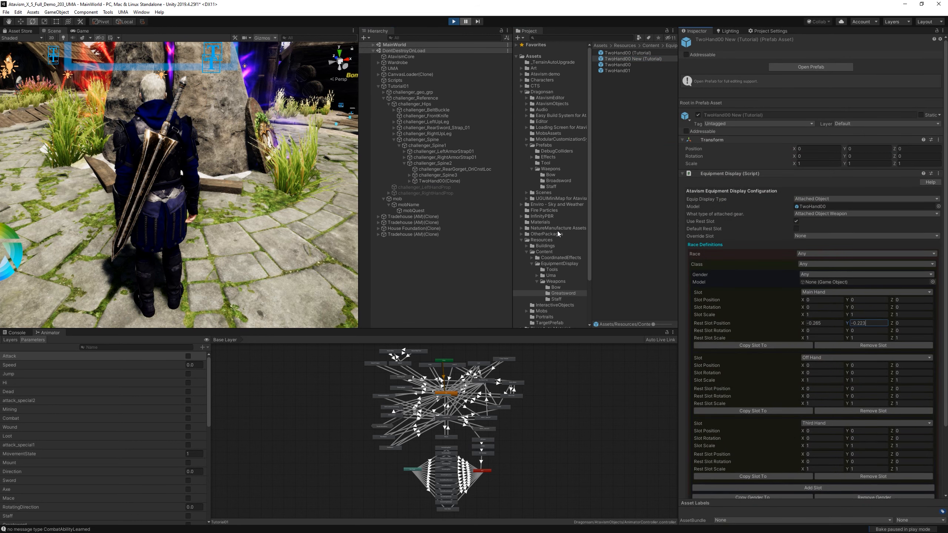
click(442, 182)
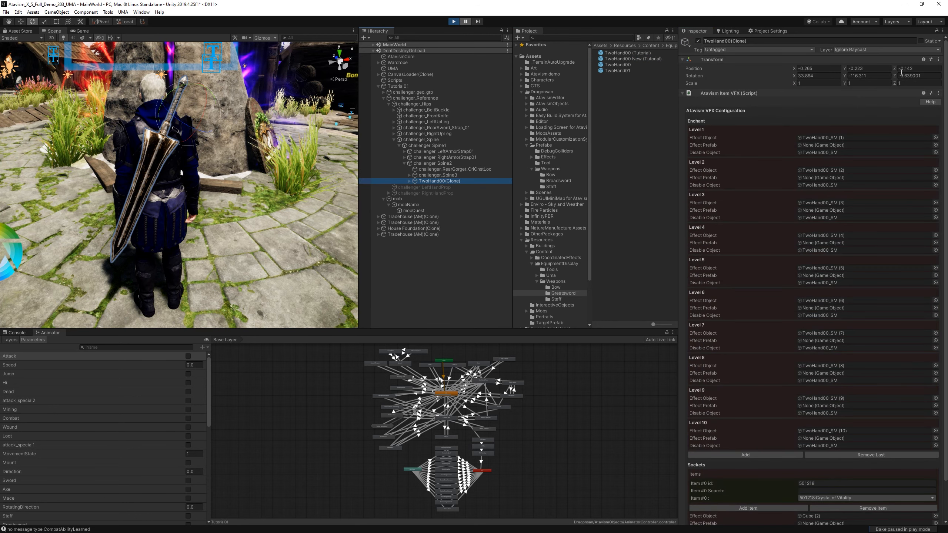
click(635, 59)
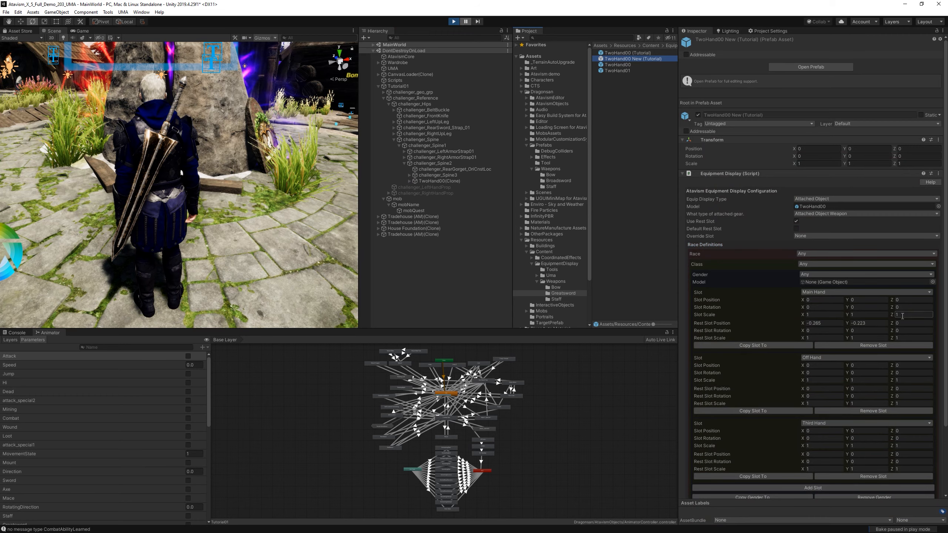
click(910, 323)
Copy TwoHand00(Clone)'s rotation into TwoHand00 New (Tutorial)'s Main Hand rest slot rotation: X 33.864, Y -116.311, Z -9.639001.
click(442, 181)
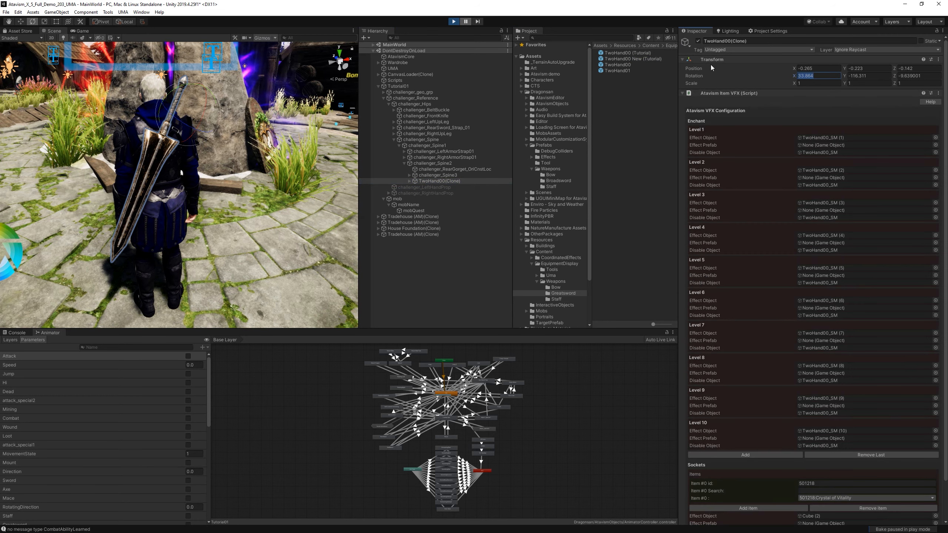
click(641, 60)
click(824, 330)
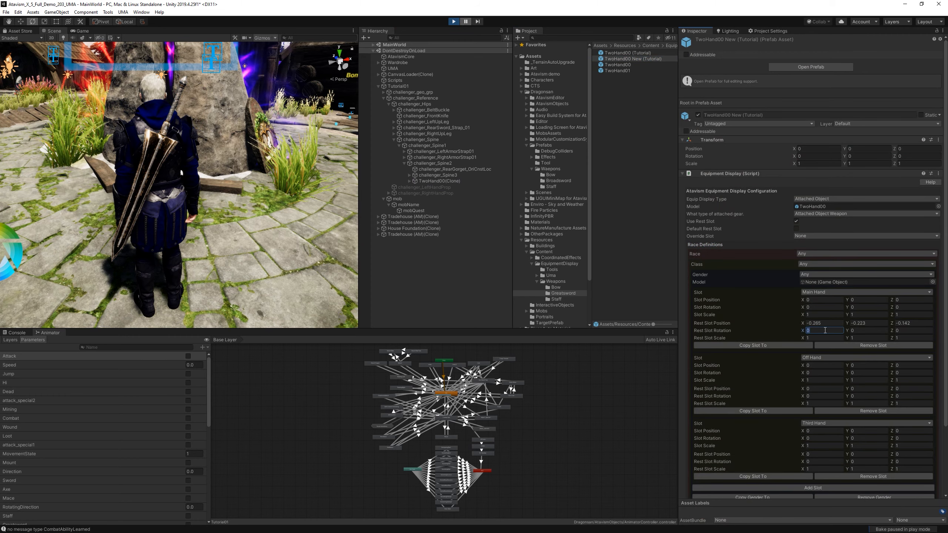
text(33.864)
click(440, 181)
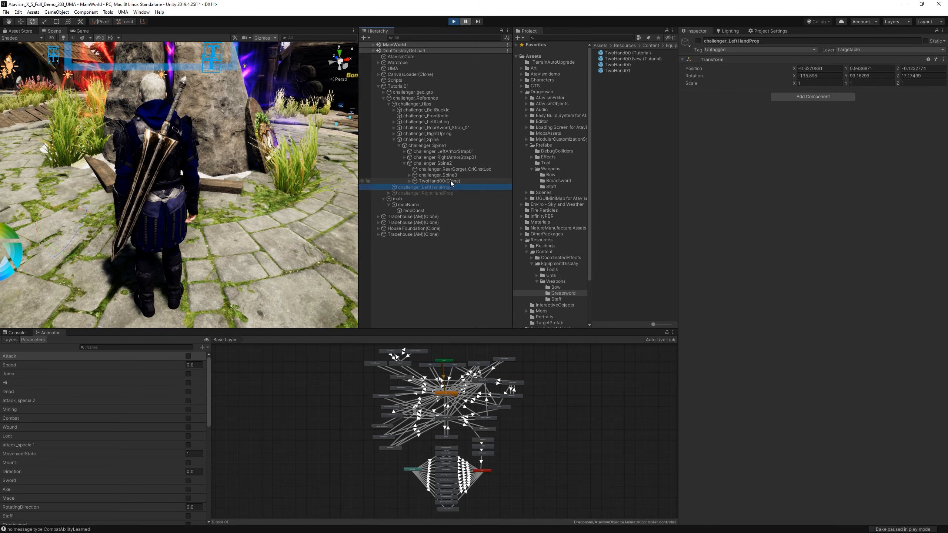
click(641, 59)
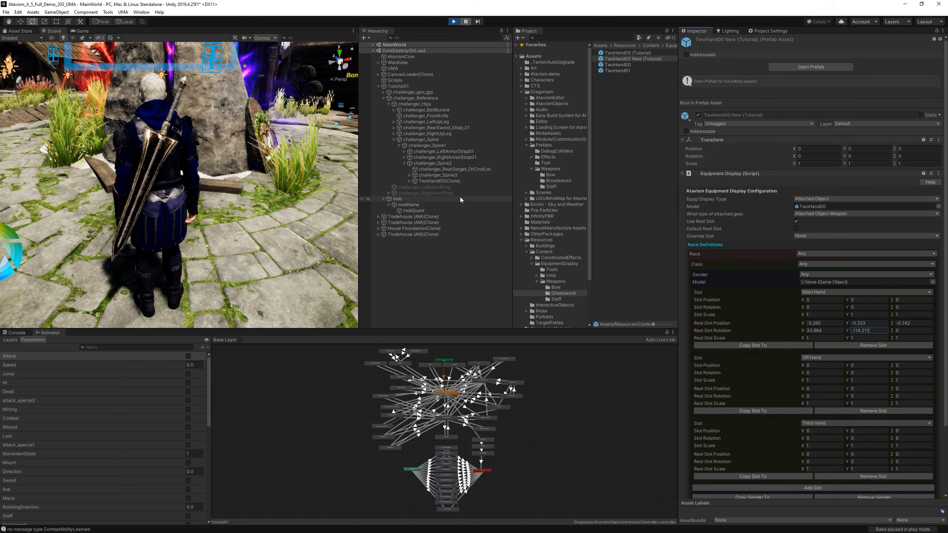
click(440, 181)
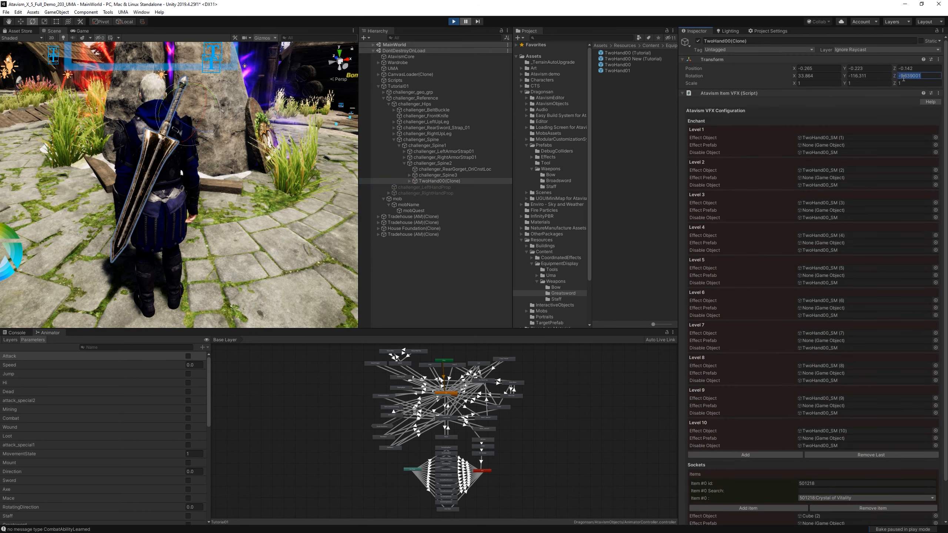
click(630, 59)
click(906, 332)
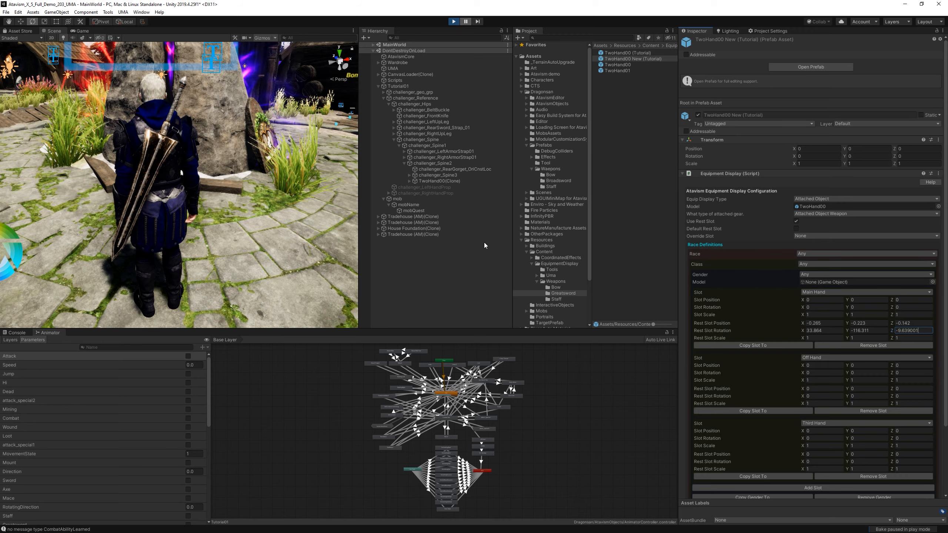
Resume the paused game, then unequip the tutorial sword and equip it again in the main hand.
right_drag(247, 233, 259, 225)
middle_drag(239, 221, 221, 210)
right_drag(238, 212, 164, 215)
mouse_move(221, 221)
middle_down()
mouse_move(174, 210)
mouse_move(173, 195)
mouse_move(218, 220)
middle_up()
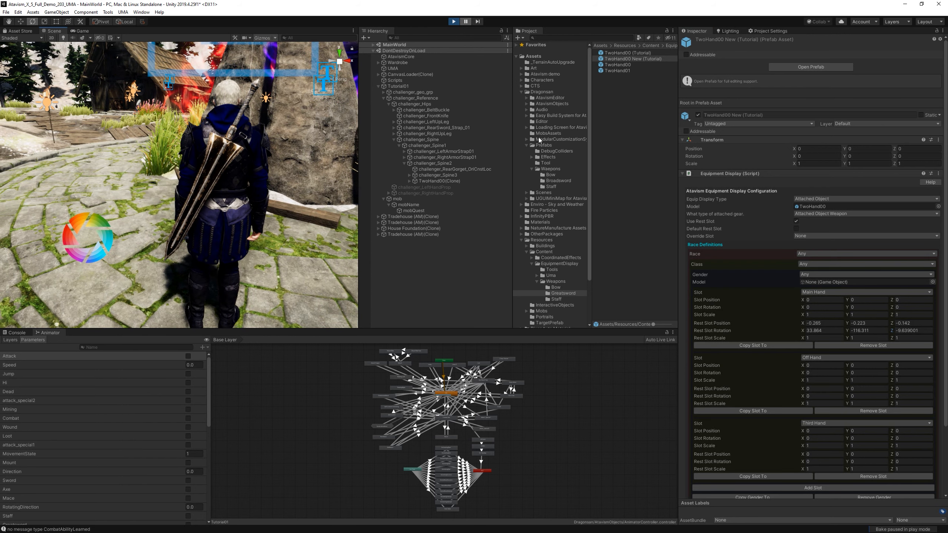
click(466, 21)
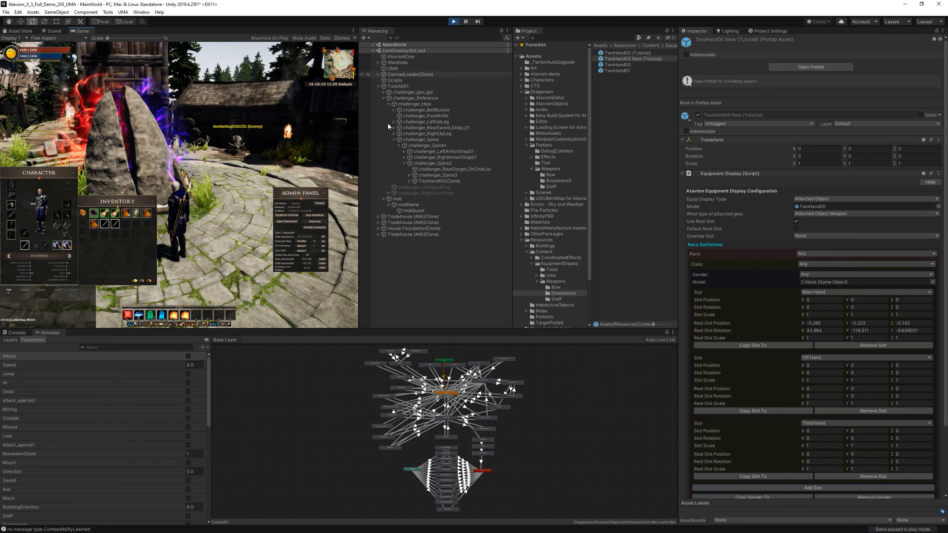
click(28, 245)
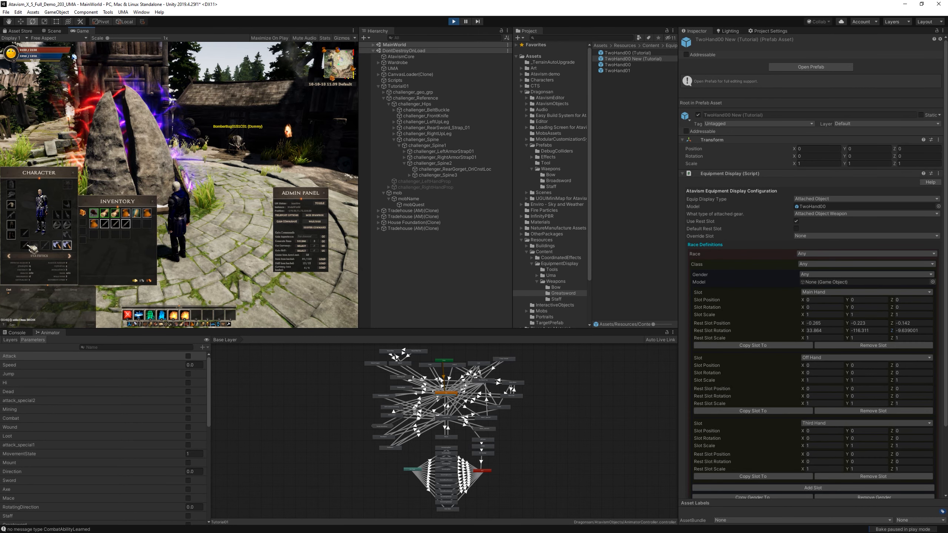
click(126, 225)
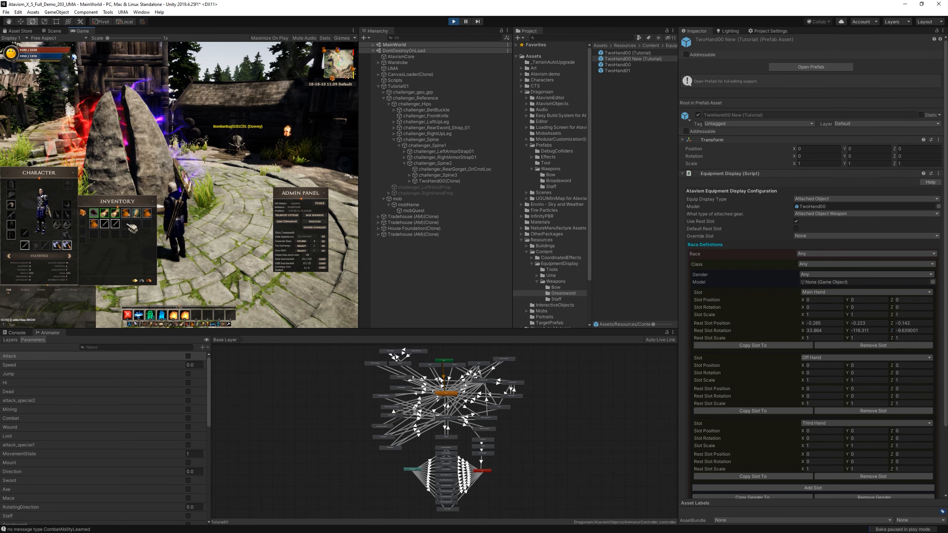
click(26, 245)
click(126, 225)
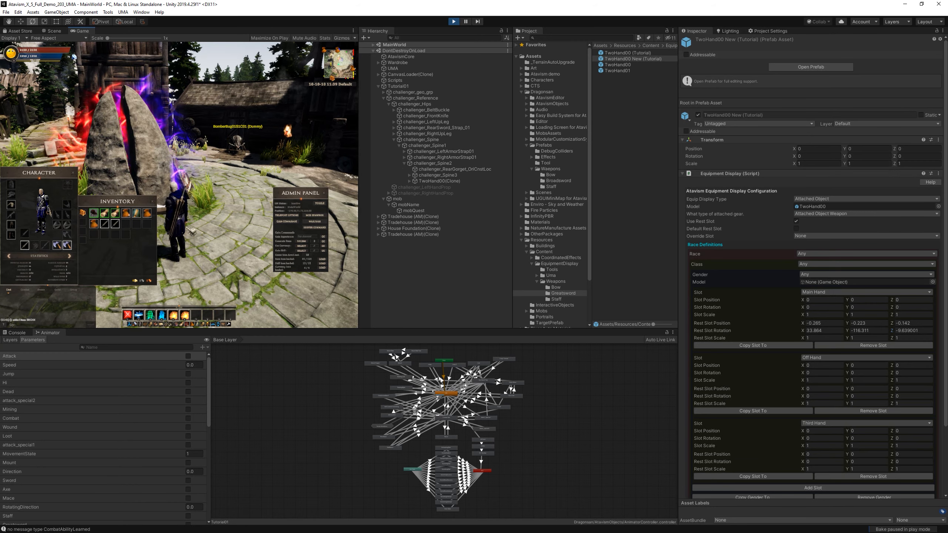
Walk the character around and examine the sword's resting placement on the back in an enlarged game view, then restore the layout.
key(w)
key(w)
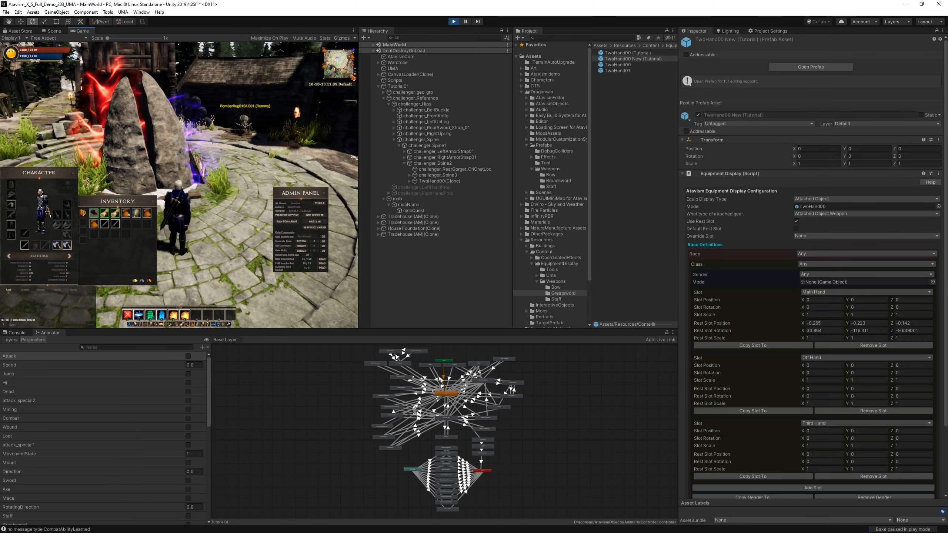
drag(238, 142, 257, 112)
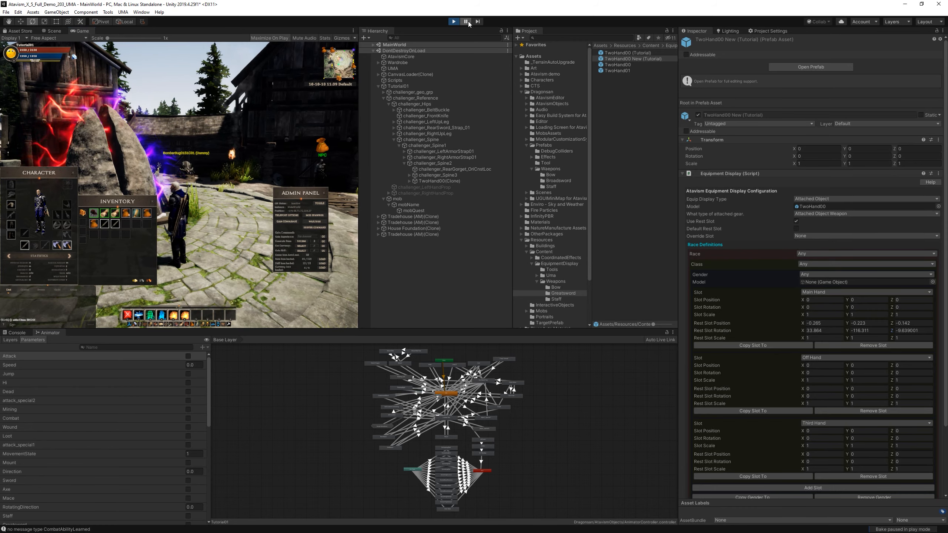
key(shift+space)
drag(485, 298, 460, 264)
scroll(541, 305, up, 3)
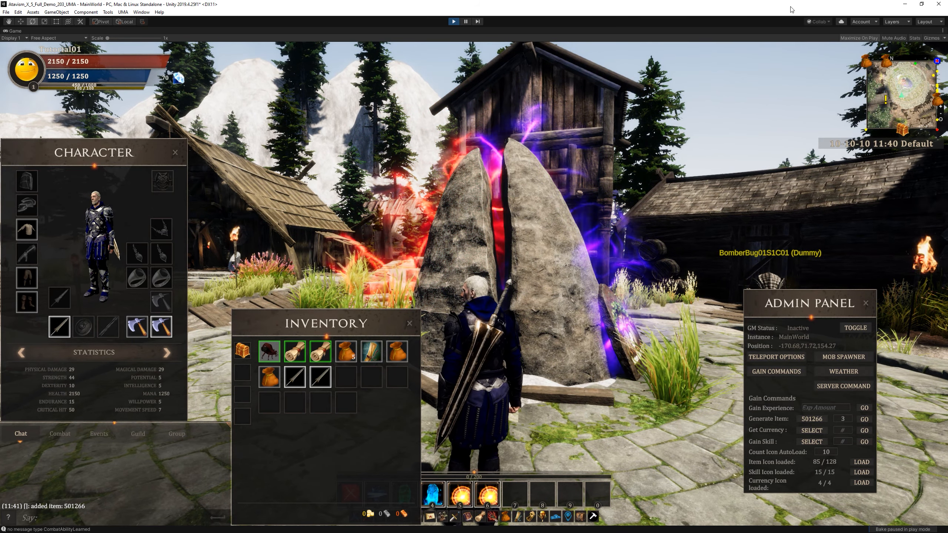
click(868, 37)
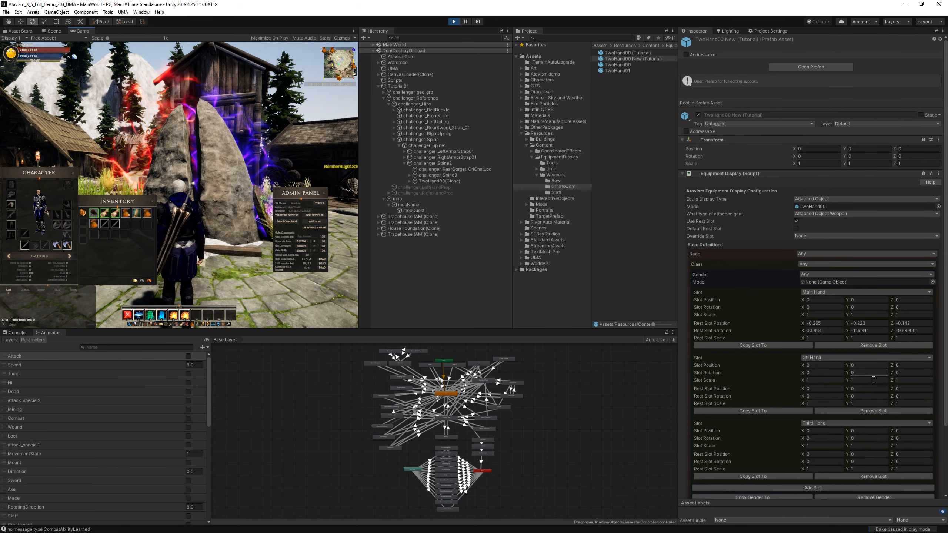
Remove the Off Hand slot from TwoHand00 New (Tutorial)'s race definitions.
click(883, 395)
scroll(883, 395, down, 5)
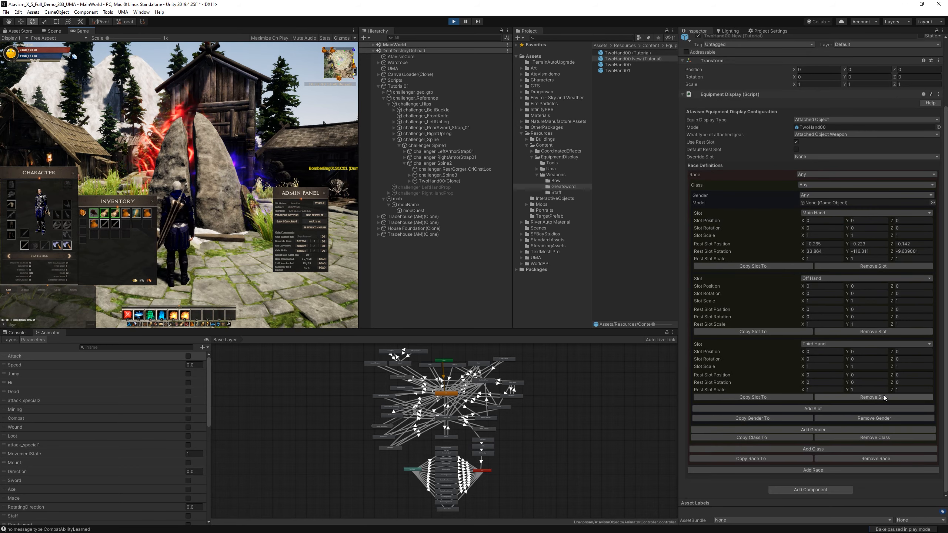
click(884, 332)
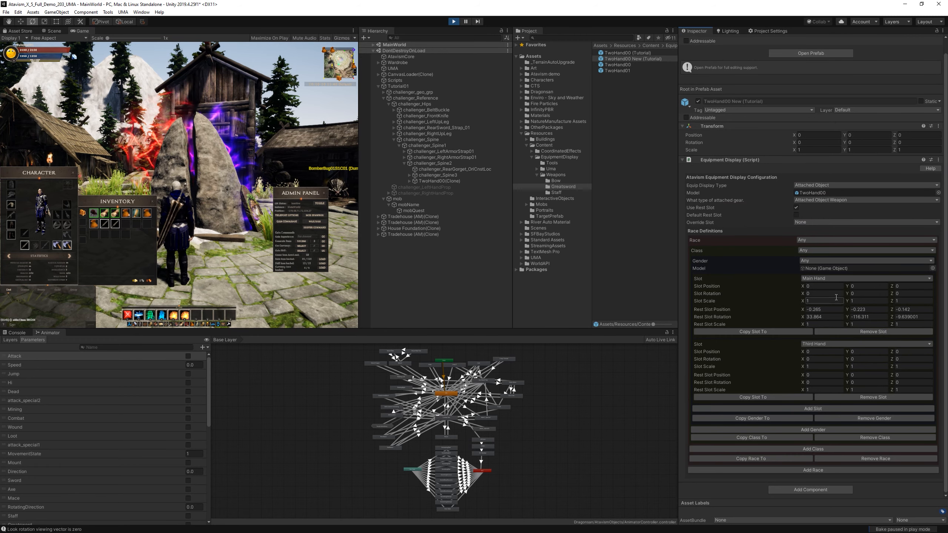
Copy the Main Hand slot's settings to a new Off Hand slot and close the copy options.
click(777, 330)
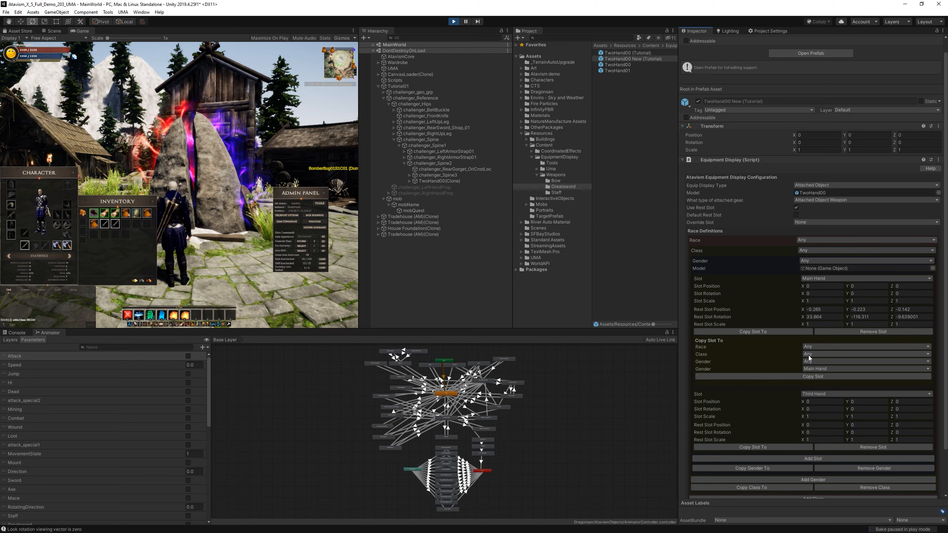
click(832, 368)
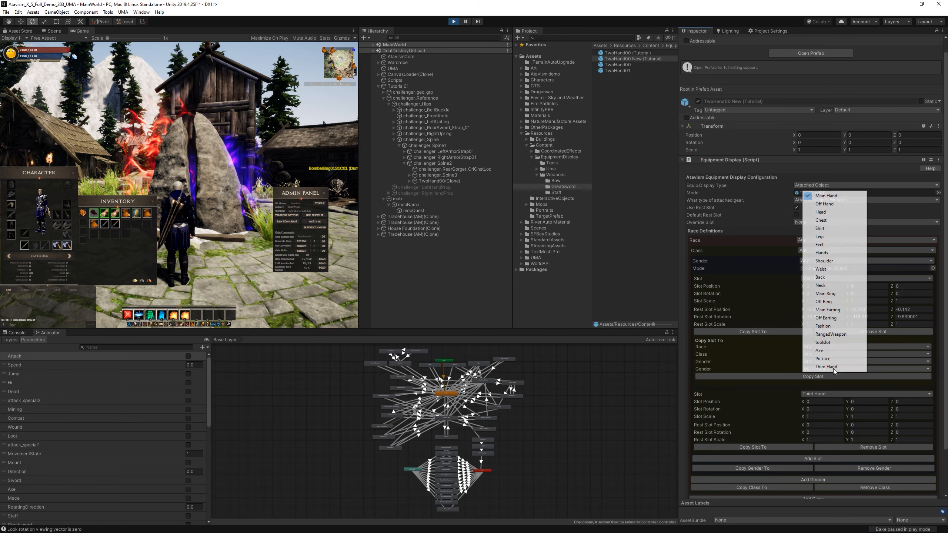
click(829, 203)
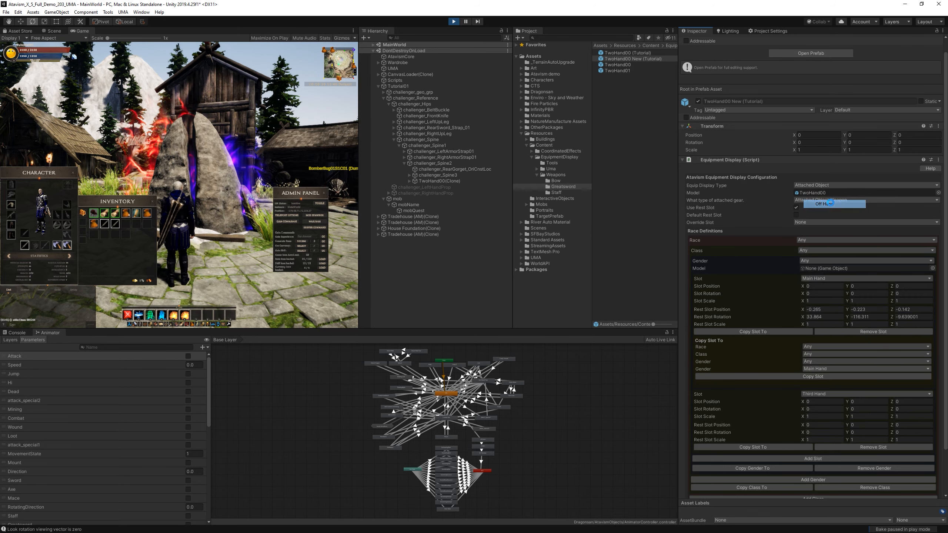
click(821, 376)
scroll(822, 376, down, 5)
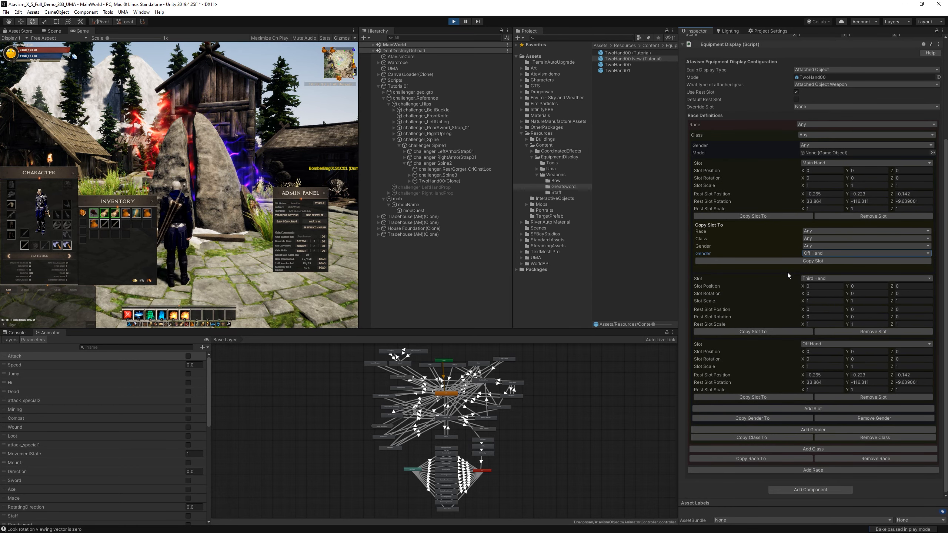
click(779, 217)
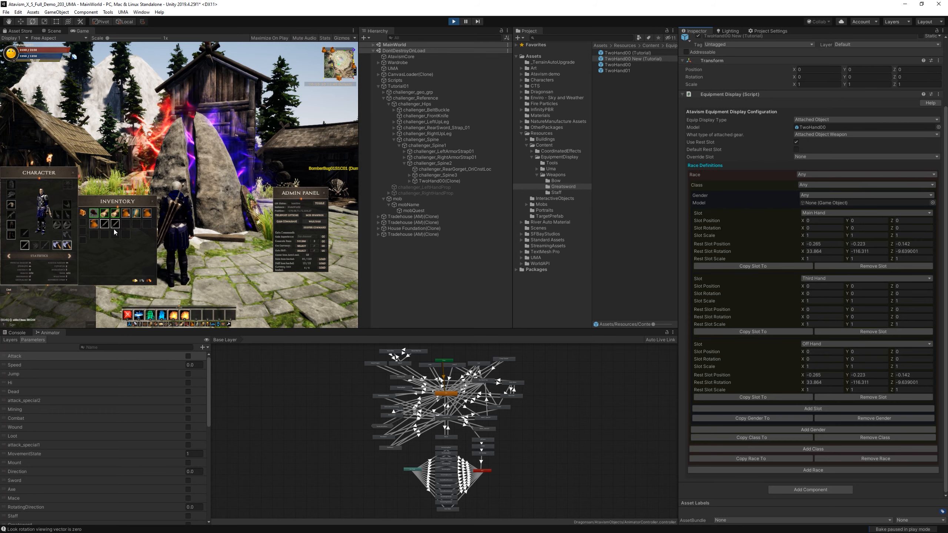
Equip a tutorial sword from the inventory in the character's off hand and unequip the main-hand sword.
mouse_move(114, 226)
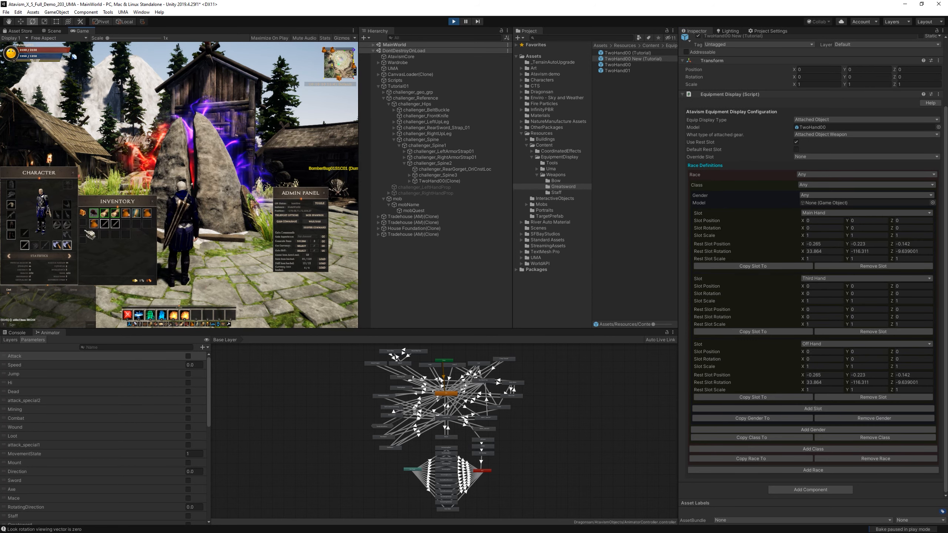
drag(105, 224, 36, 246)
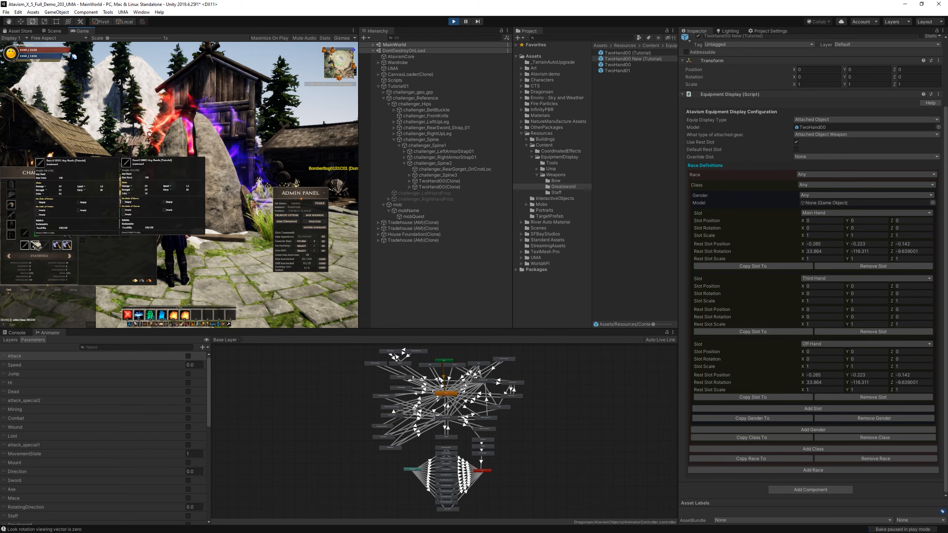
right_click(25, 246)
Inspect the off-hand sword's placement on the character's back from several angles and pause the game.
right_drag(229, 134, 246, 139)
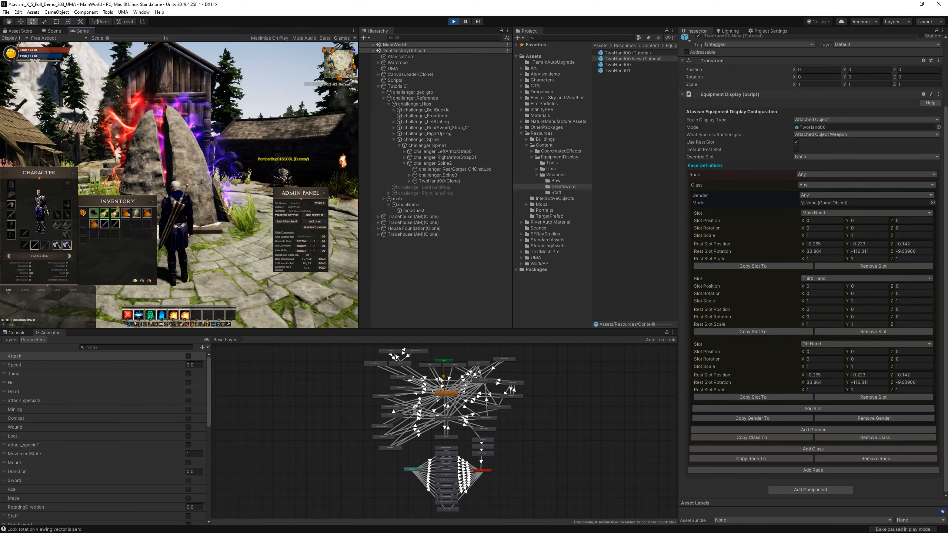
drag(246, 139, 284, 138)
scroll(246, 139, up, 3)
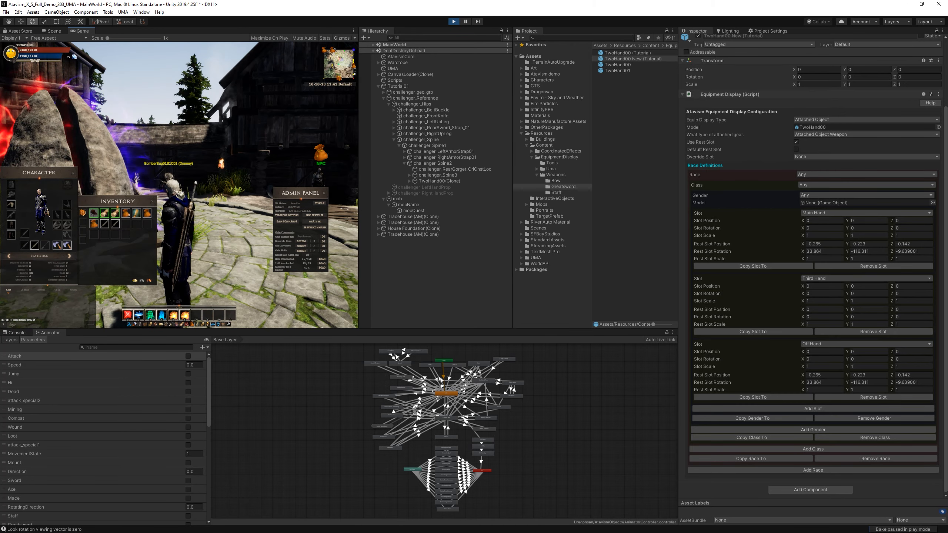
drag(175, 191, 149, 196)
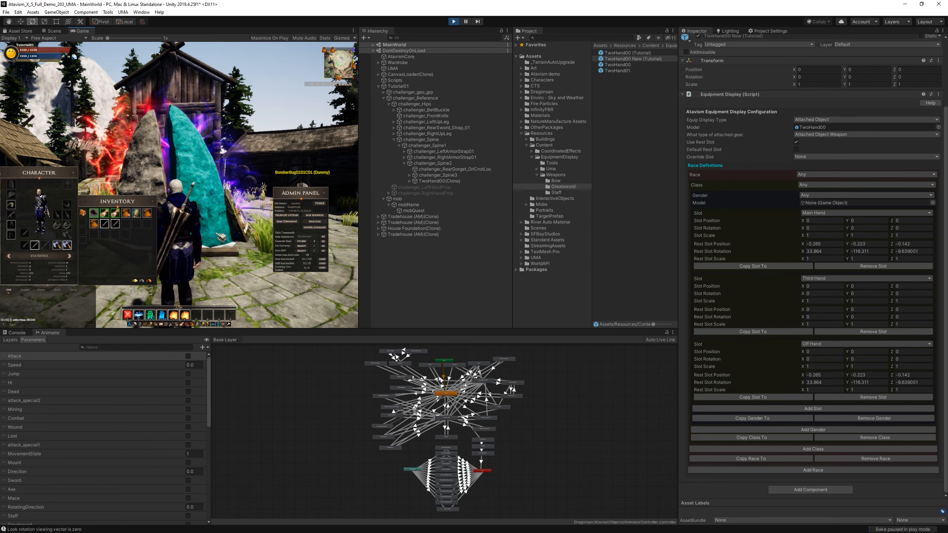
click(467, 21)
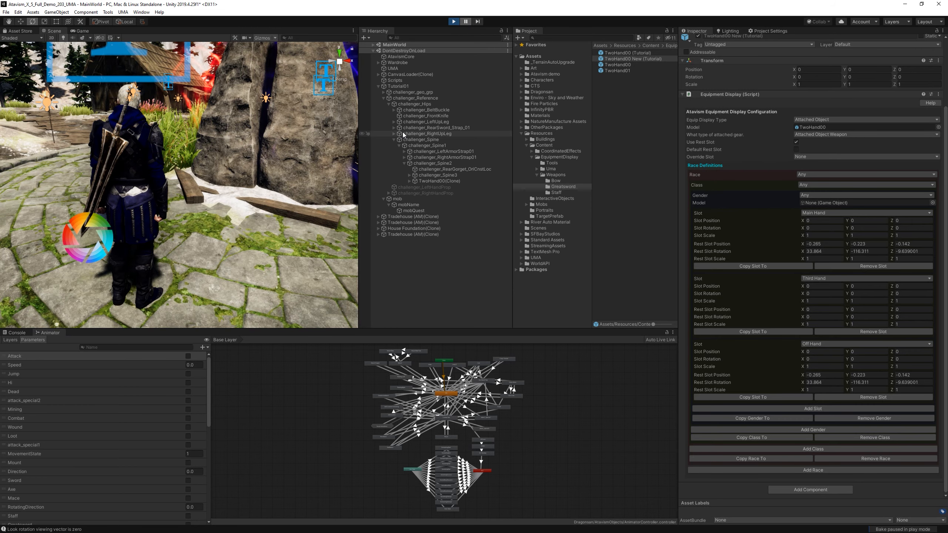
Select the equipped off-hand sword's root object, TwoHand00(Clone), under challenger_Spine2 and collapse its children.
click(105, 183)
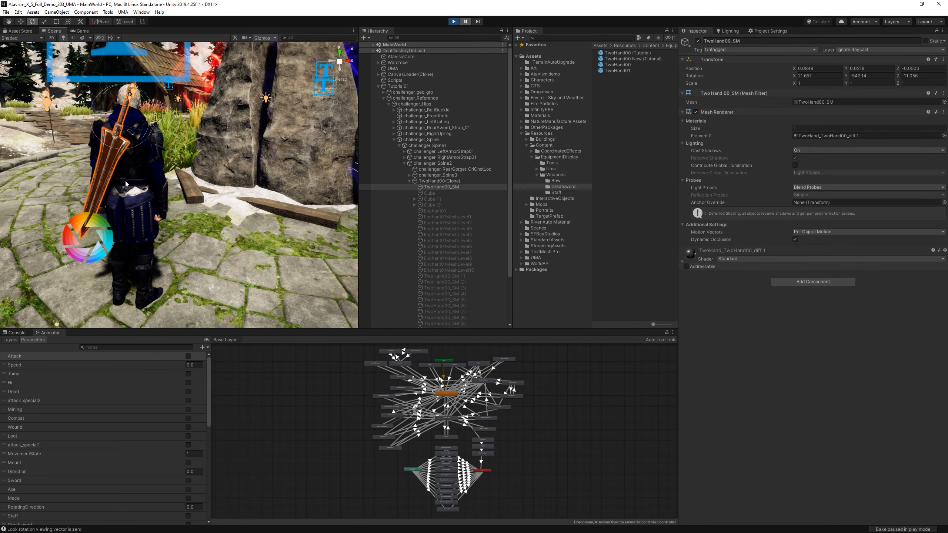
right_drag(127, 184, 224, 183)
middle_drag(201, 183, 278, 183)
mouse_move(261, 185)
alt+right_down()
mouse_move(291, 185)
mouse_move(278, 186)
alt+right_up()
alt+drag(278, 186, 306, 188)
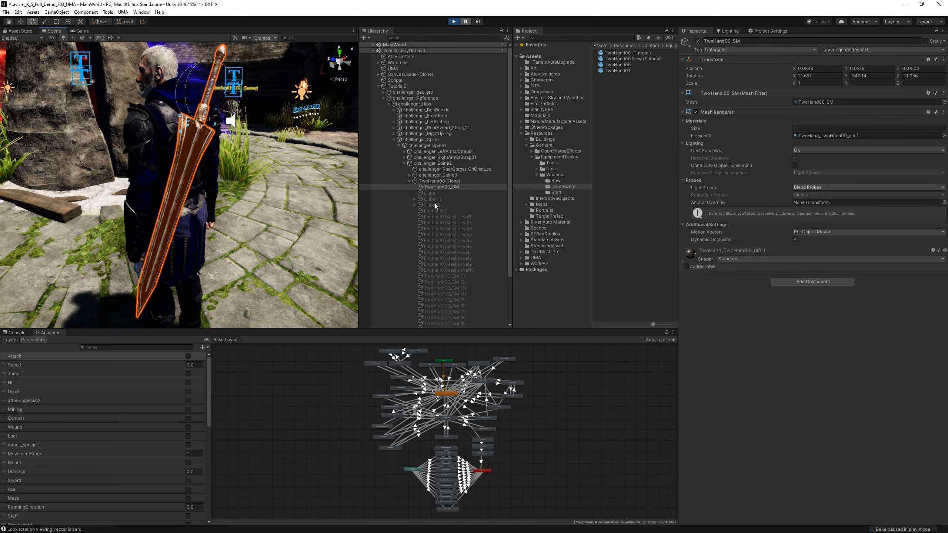
click(447, 182)
click(409, 181)
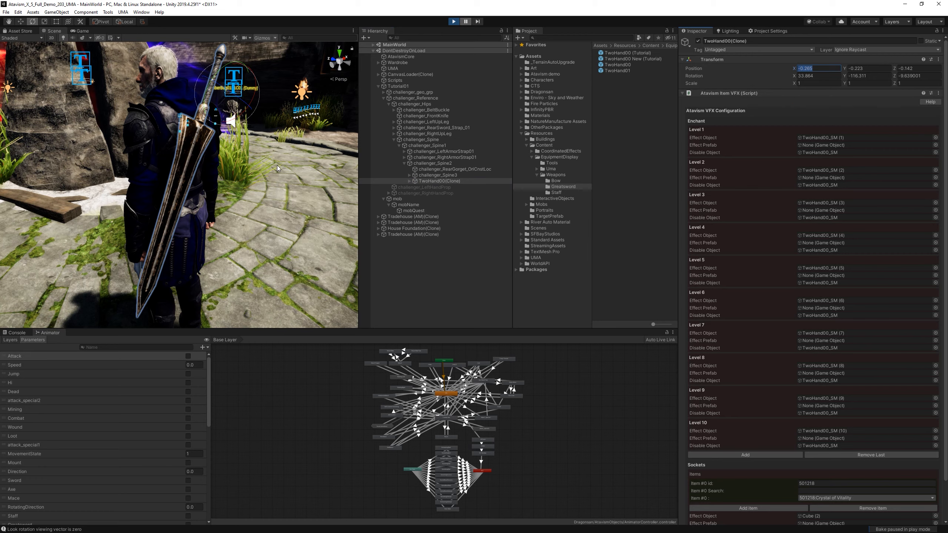
Rotate the sword to about 29.8, -64.2, 6.2 and move it to about -0.29, -0.218, 0.085, crossing the back in the opposite direction.
middle_drag(308, 150, 293, 173)
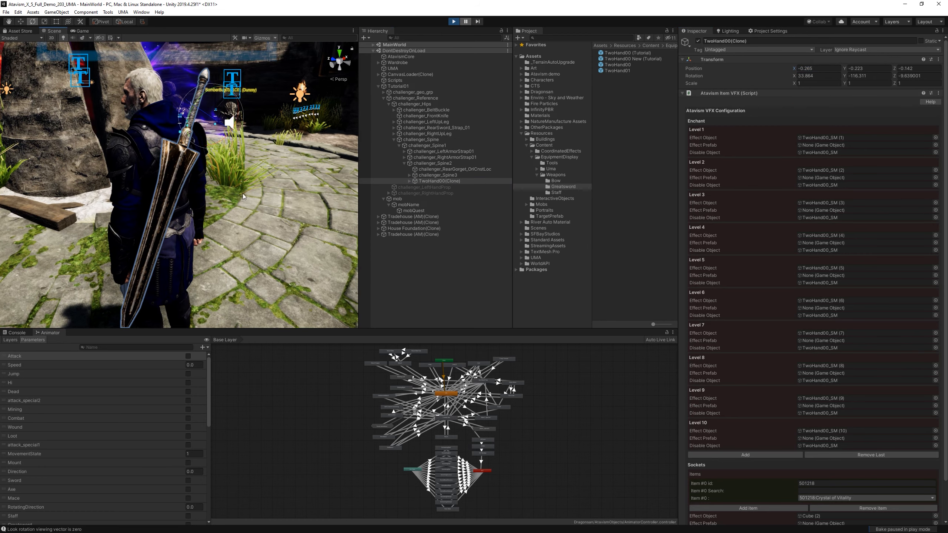
middle_drag(243, 195, 223, 216)
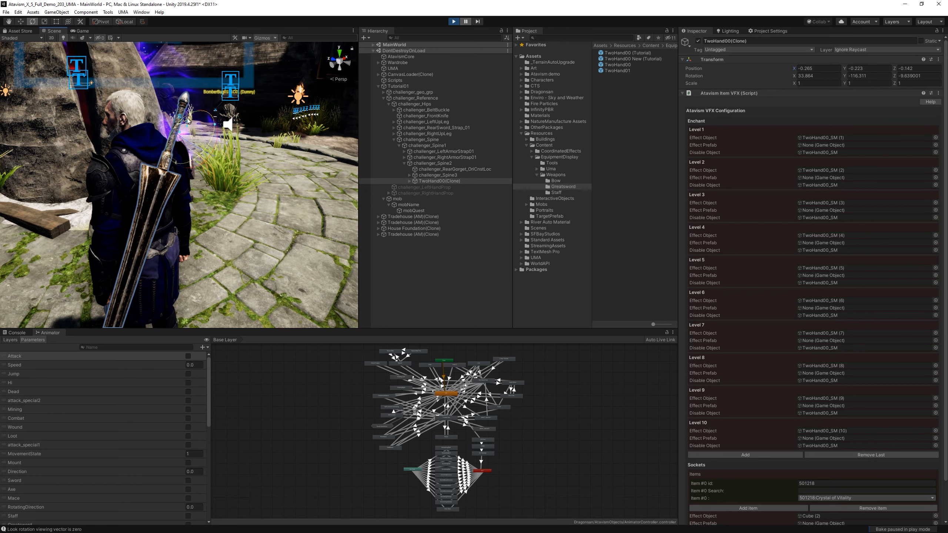
mouse_move(187, 120)
mouse_down()
mouse_move(145, 127)
mouse_move(154, 153)
mouse_move(140, 158)
mouse_move(161, 175)
mouse_move(171, 173)
mouse_move(150, 124)
mouse_up()
key(w)
key(e)
key(w)
alt+drag(210, 209, 149, 170)
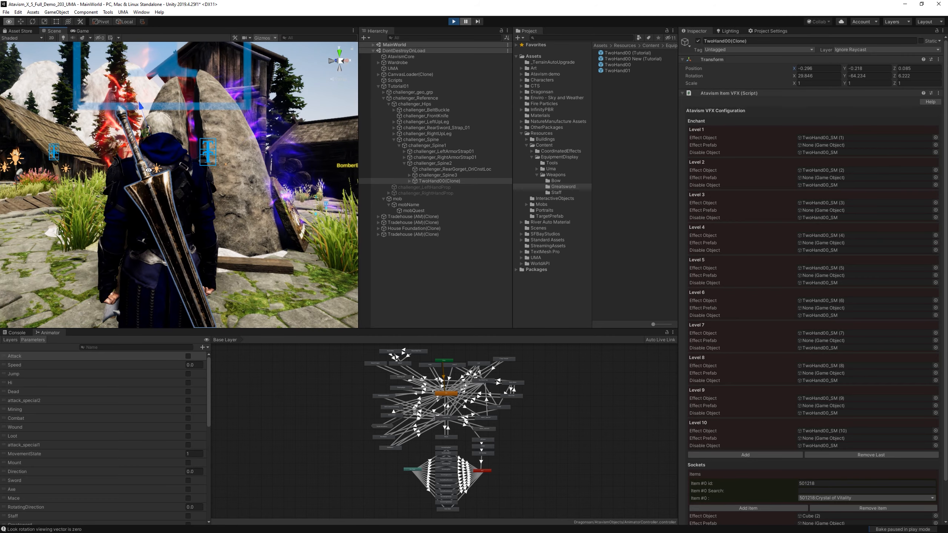
Move the sword up towards the character's left shoulder, to a position of about -0.365, -0.262, 0.118.
middle_drag(194, 207, 194, 211)
scroll(194, 211, down, 3)
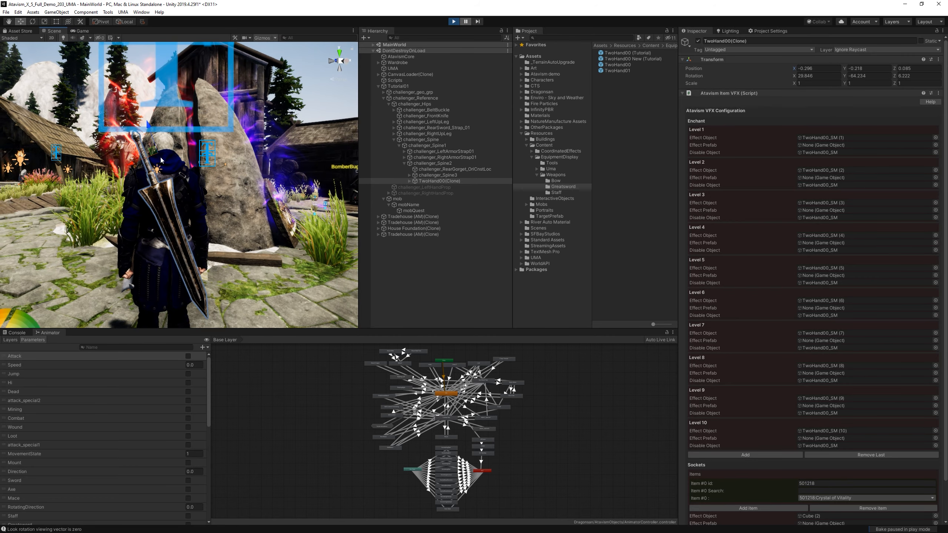
drag(154, 136, 147, 124)
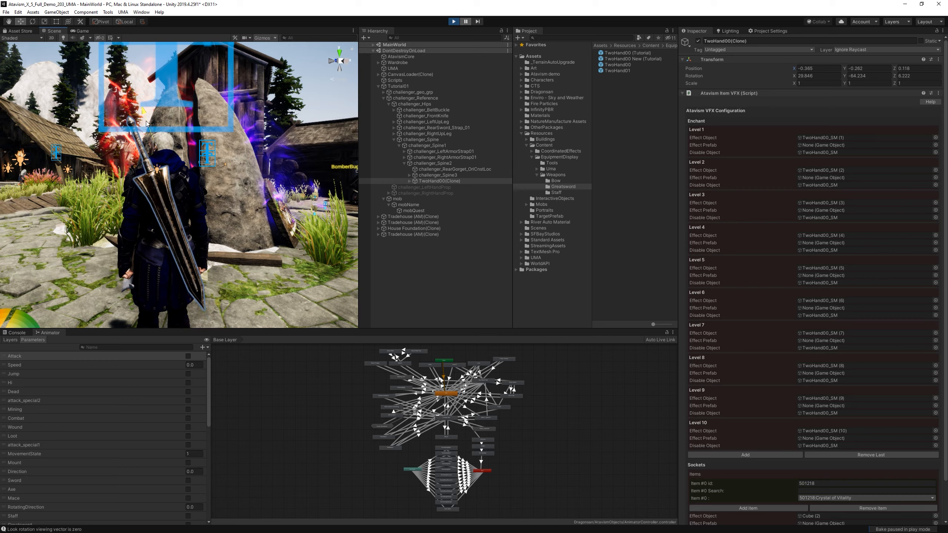
Align the sword with the back by tilting it to about 32.835, -64.411, -2.947 and moving it to about -0.37, -0.253, 0.121.
alt+drag(154, 161, 265, 233)
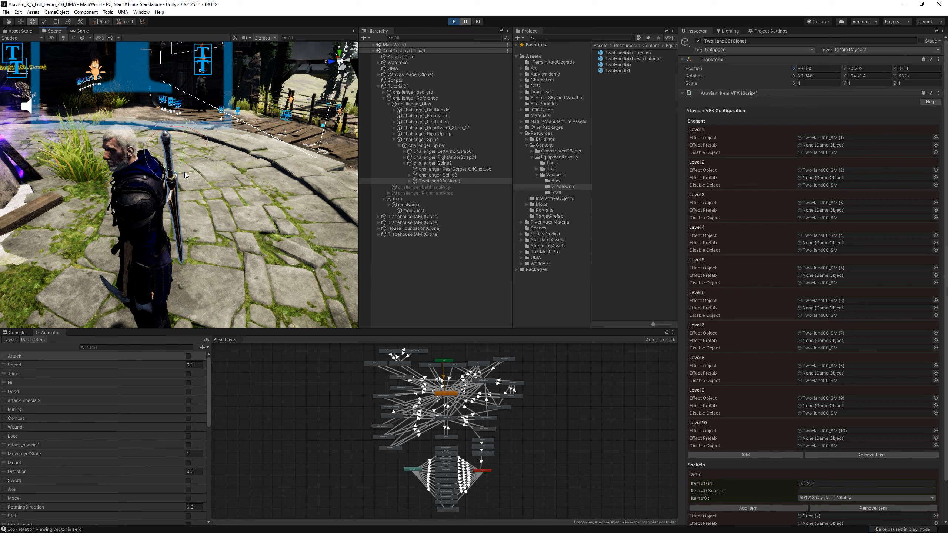
drag(184, 172, 191, 171)
key(w)
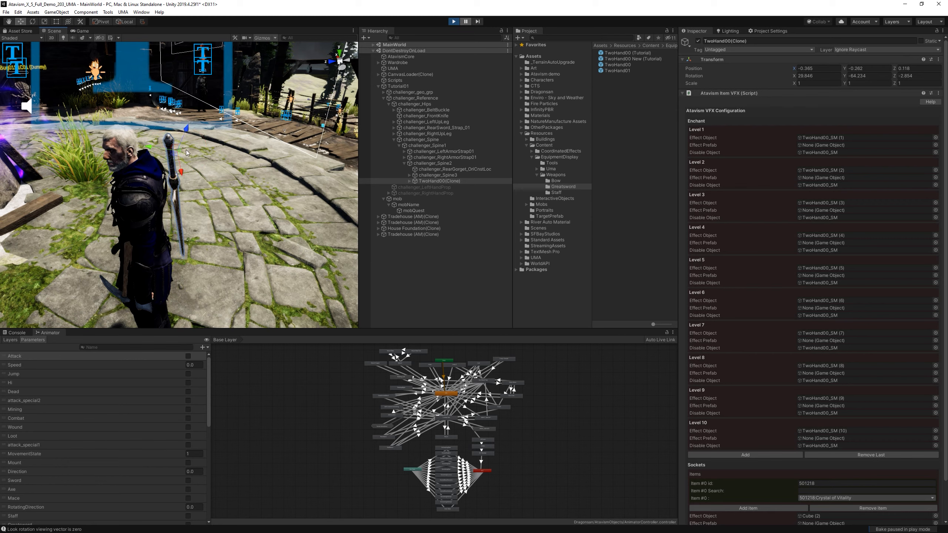
key(e)
drag(175, 132, 177, 131)
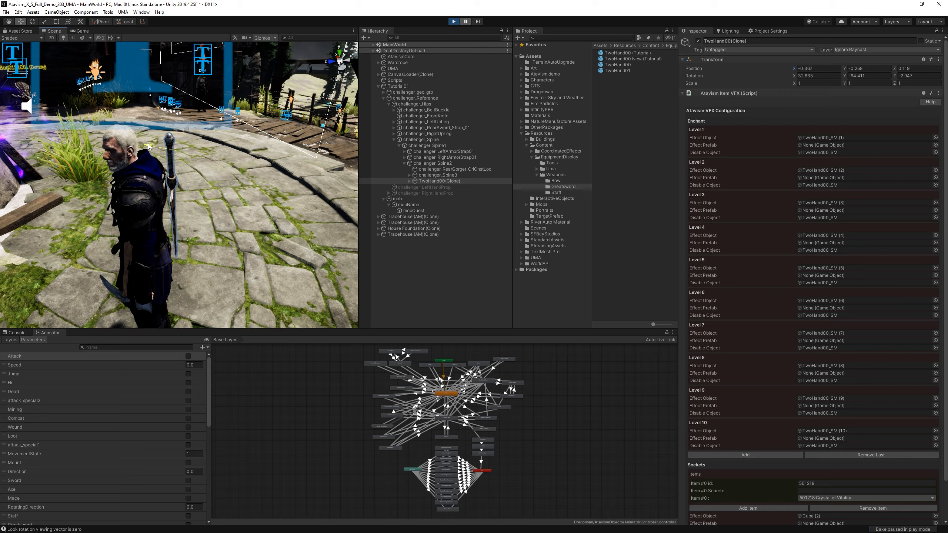
alt+drag(170, 143, 211, 181)
alt+drag(56, 150, 57, 151)
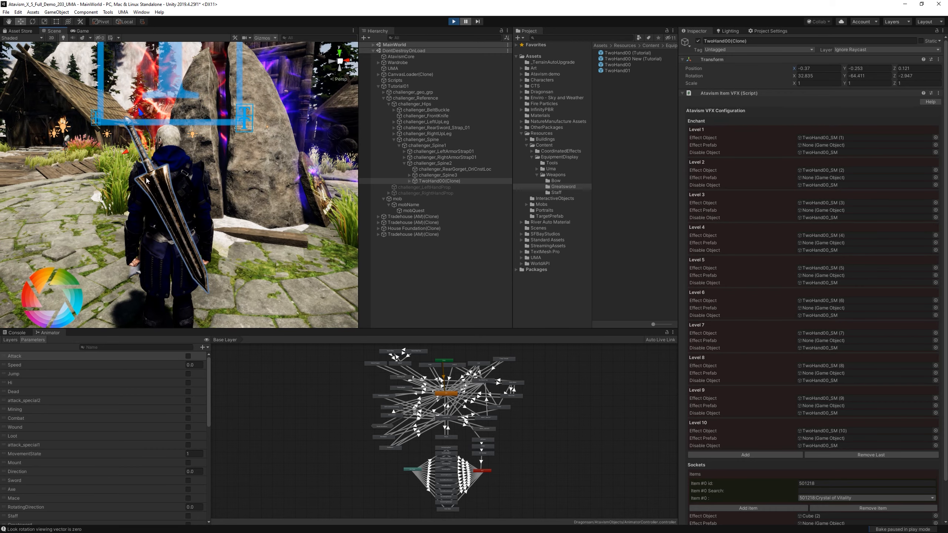
Copy the posed sword's X and Y position, -0.37 and -0.253, into the Off Hand Rest Slot Position of TwoHand00 New (Tutorial).
click(810, 68)
click(639, 59)
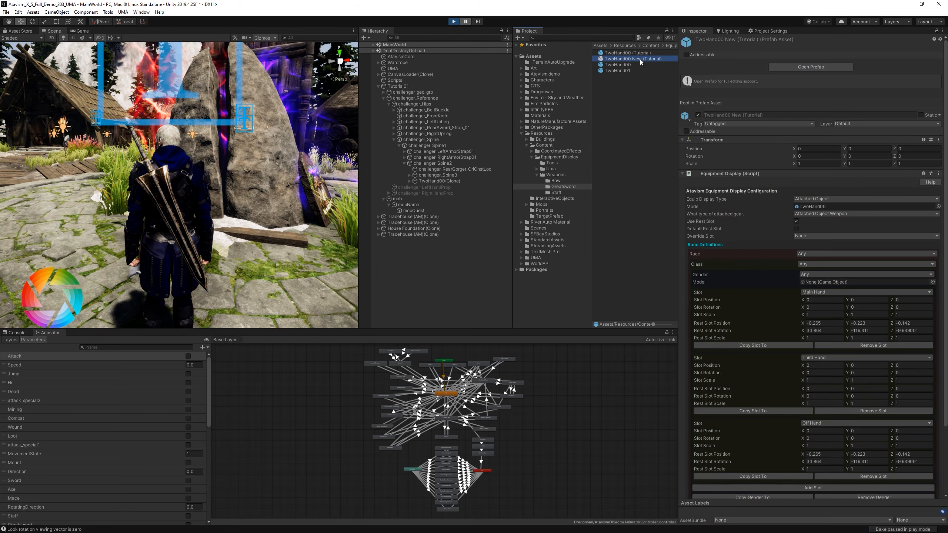
click(817, 463)
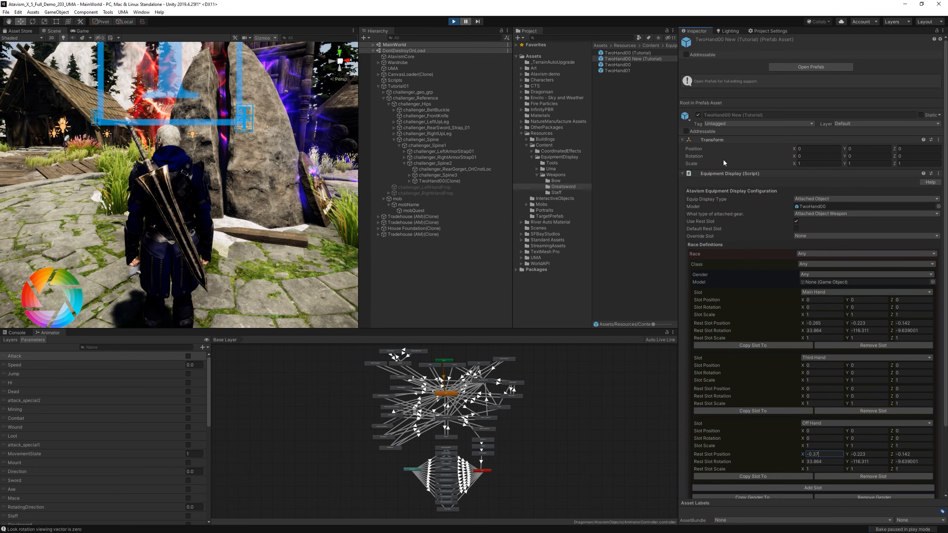
click(444, 180)
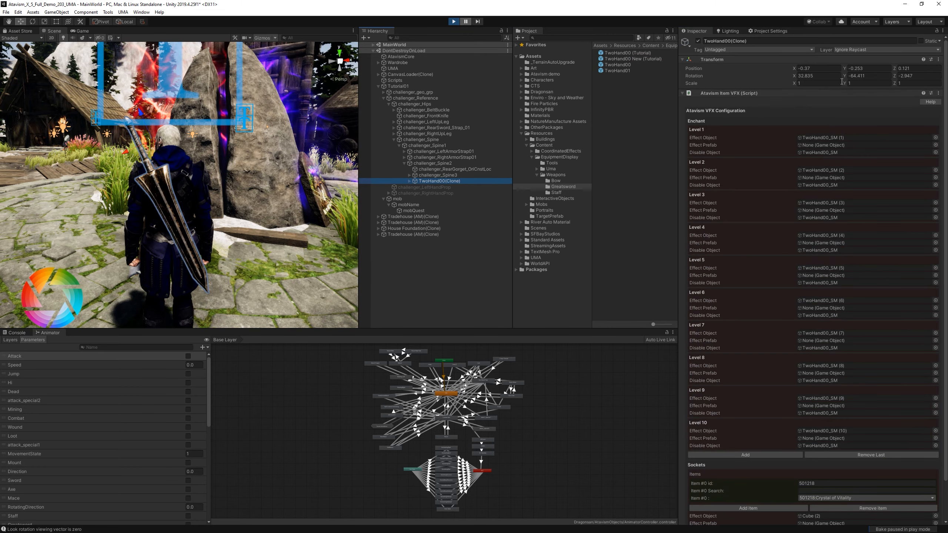
click(861, 69)
click(630, 58)
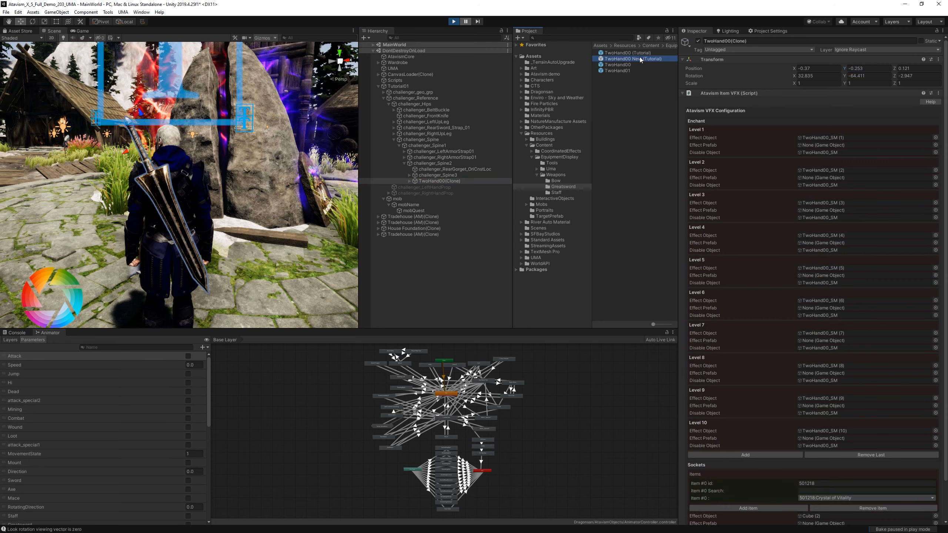
click(866, 454)
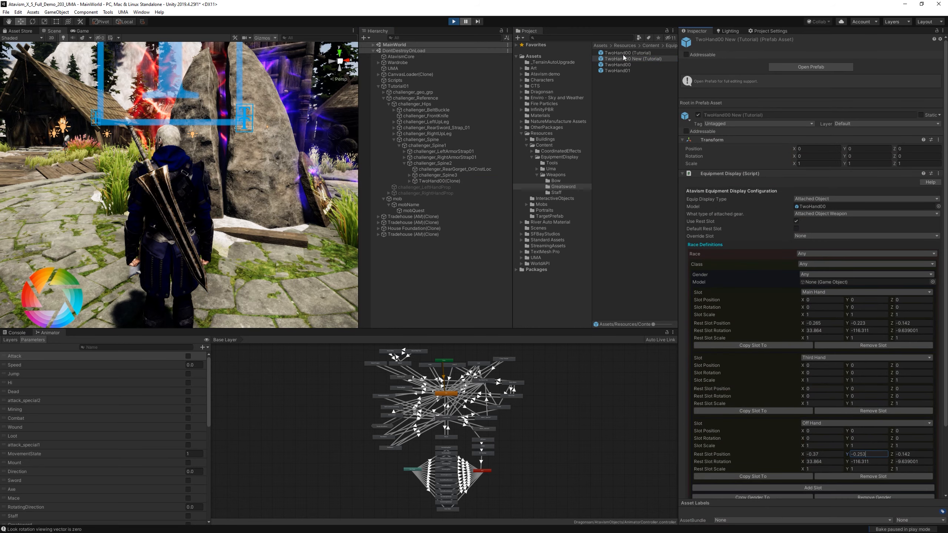
Copy the posed sword's Z position, 0.121, into the Off Hand Rest Slot Position of TwoHand00 New (Tutorial).
click(438, 181)
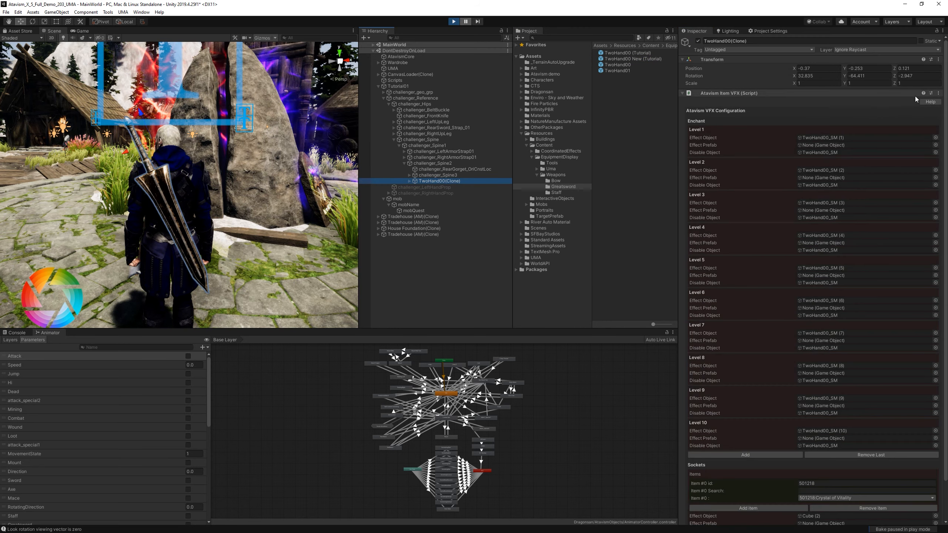
click(917, 69)
key(ctrl+c)
click(630, 59)
click(913, 454)
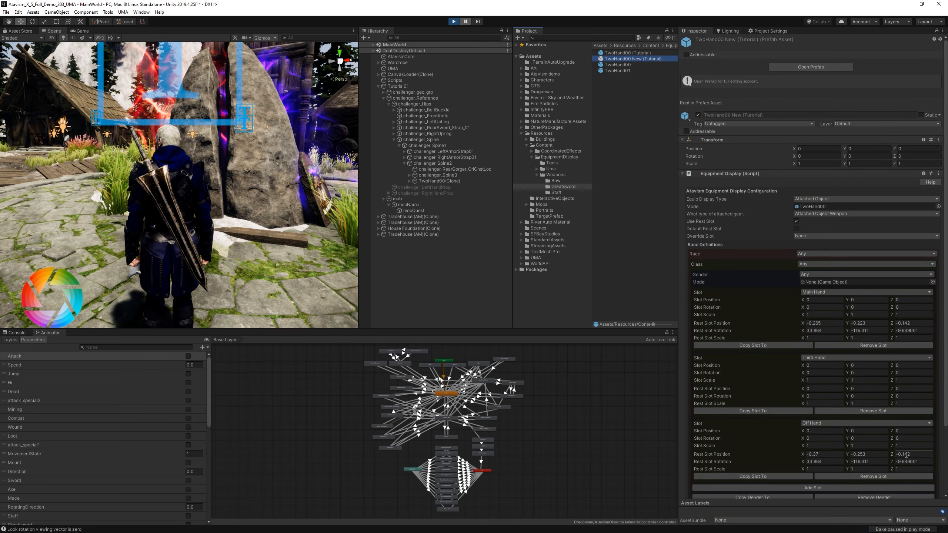
key(ctrl+v)
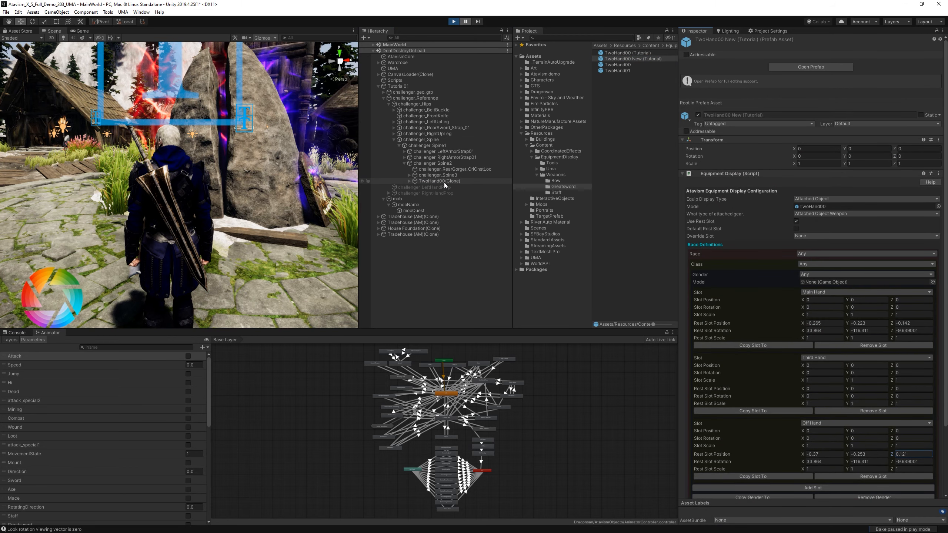
Copy the posed sword's X and Y rotation, 32.835 and -64.411, into the Off Hand Rest Slot Rotation of TwoHand00 New (Tutorial).
click(445, 181)
click(811, 75)
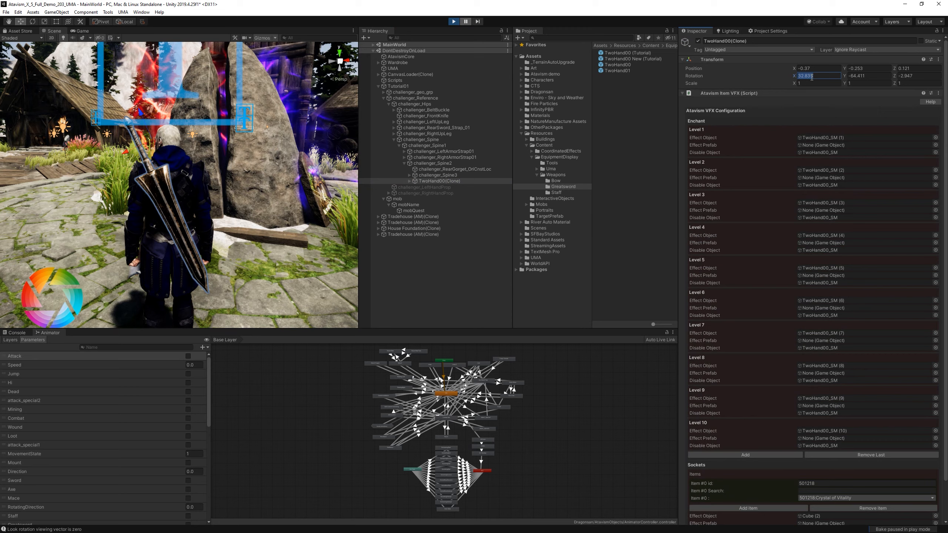
key(ctrl+c)
click(642, 59)
click(829, 462)
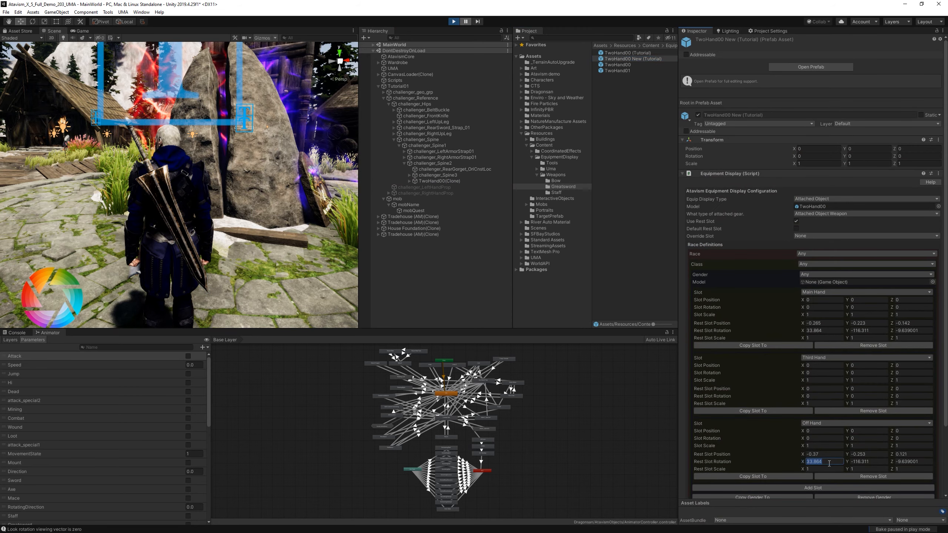
click(457, 181)
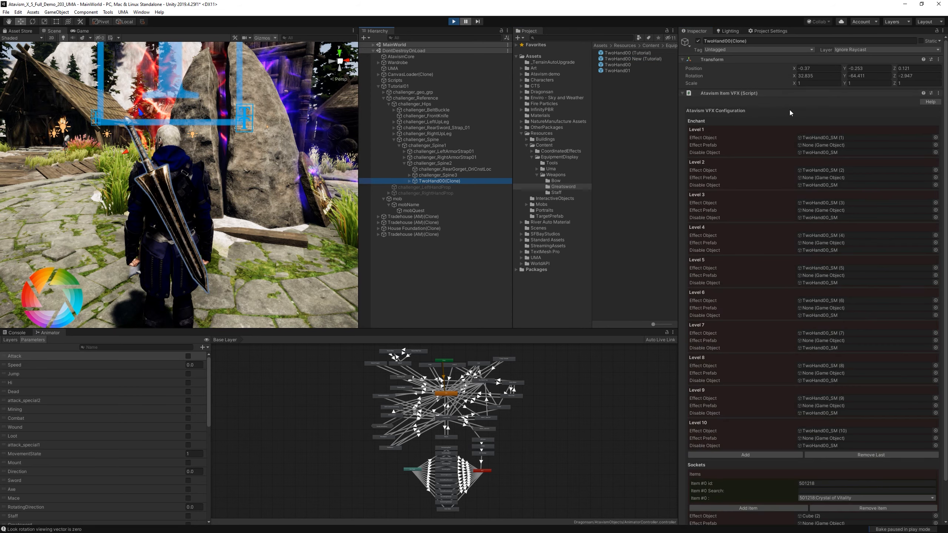
click(851, 77)
click(656, 59)
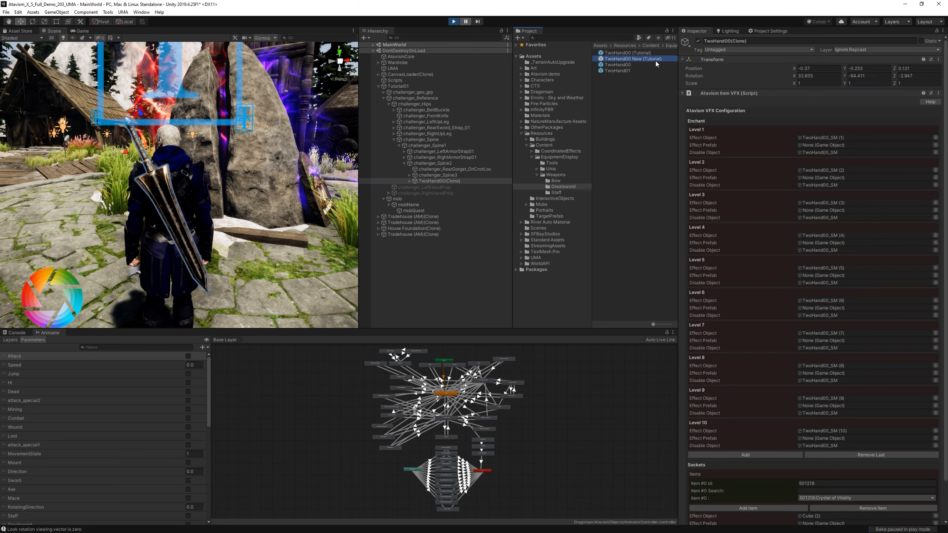
key(ctrl+v)
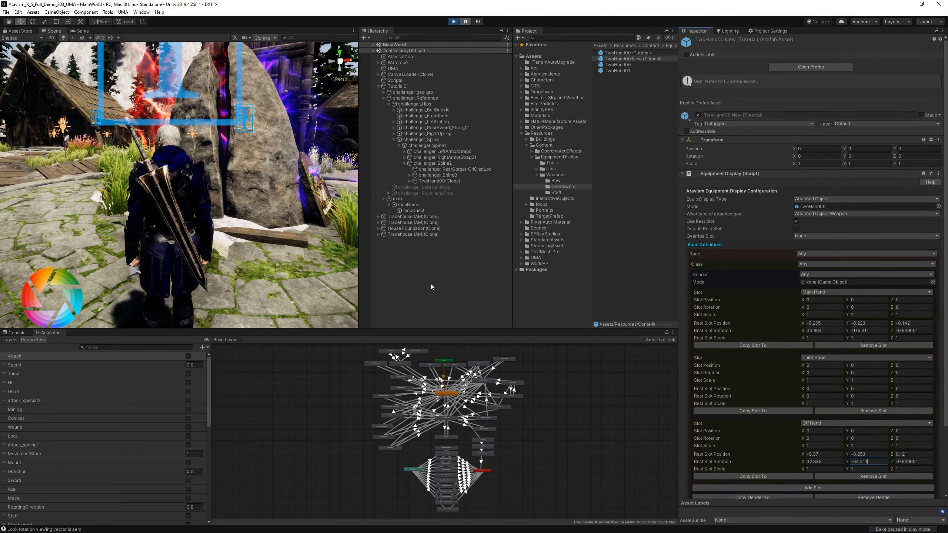
Copy the posed sword's Z rotation, -2.947, into the Off Hand Rest Slot Rotation and reselect the prefab to check its values.
click(472, 180)
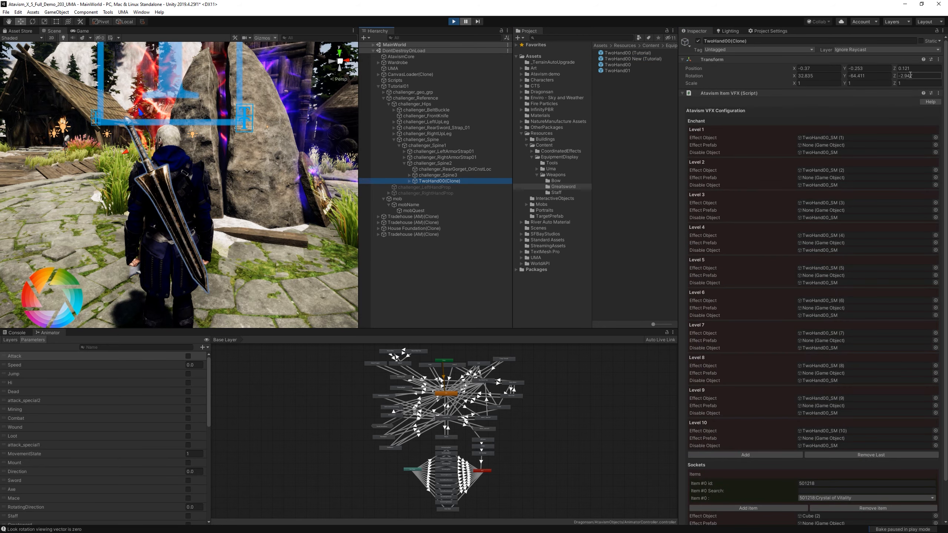
click(626, 59)
click(913, 461)
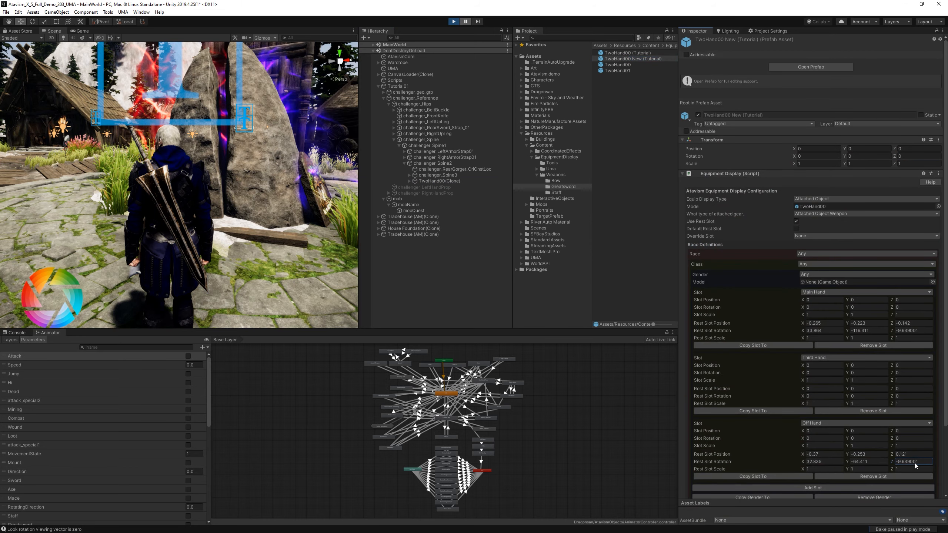
click(459, 278)
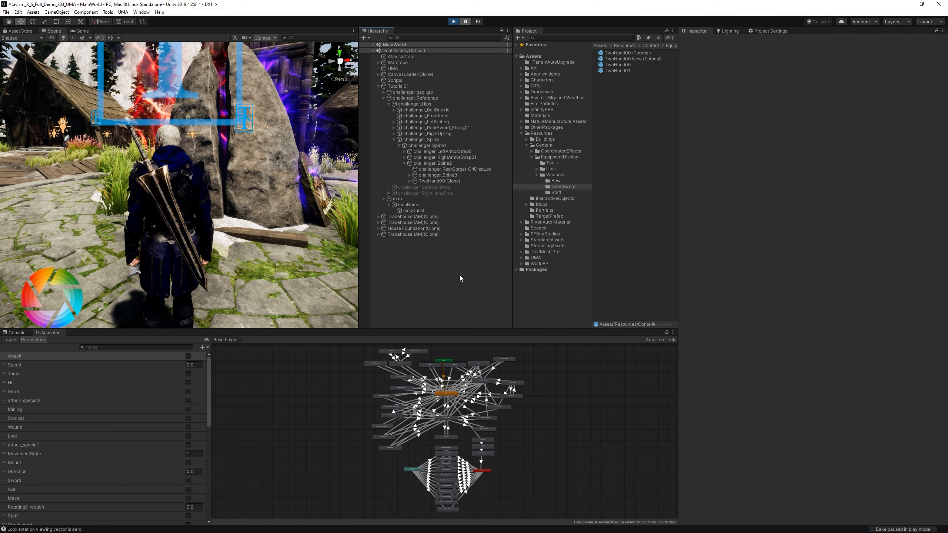
click(629, 58)
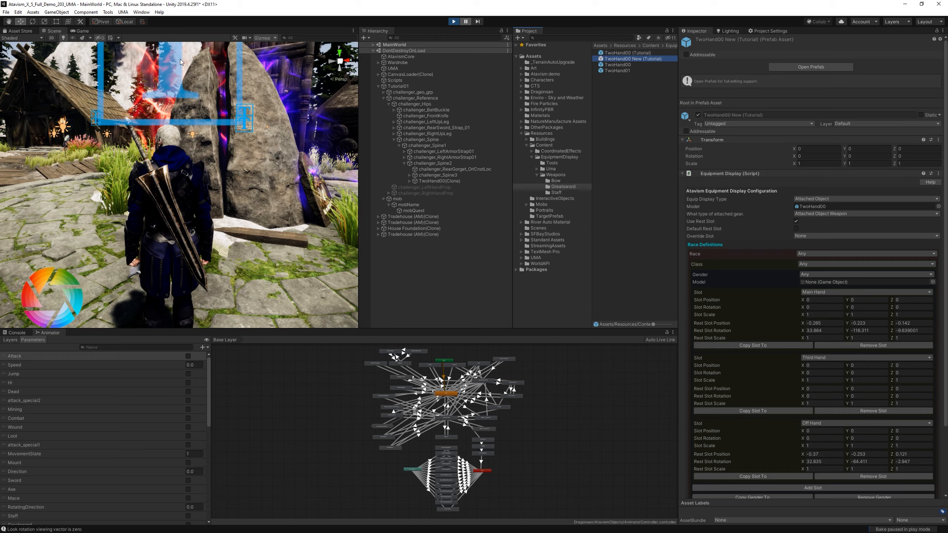
Resume the game in the maximized view and turn the camera to view the off-hand sword on the character's back.
mouse_move(231, 258)
alt+mouse_down()
mouse_move(209, 256)
mouse_move(321, 243)
mouse_move(232, 242)
alt+mouse_up()
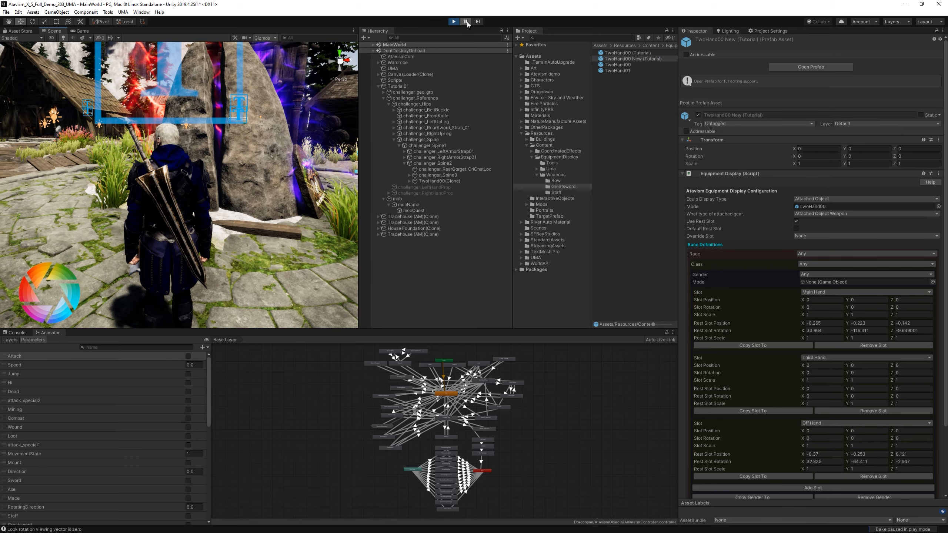
click(465, 22)
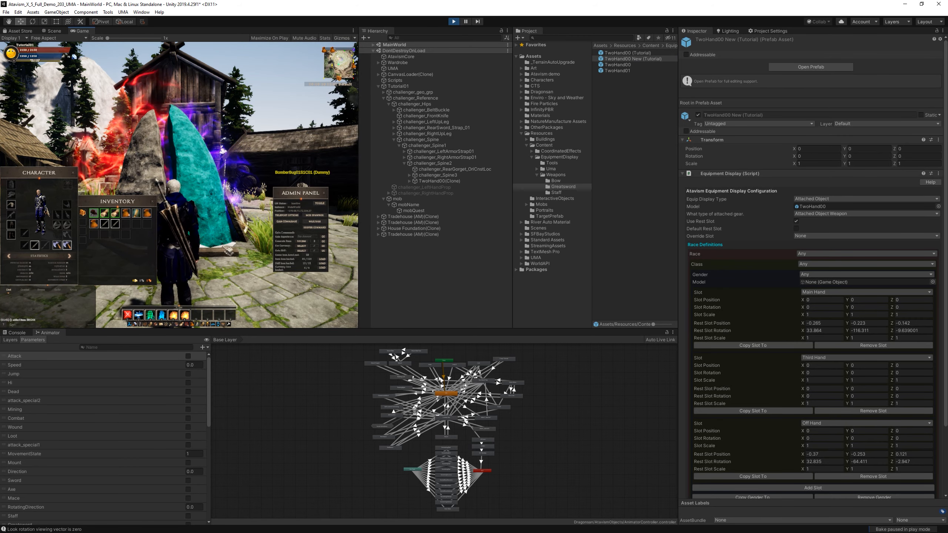
click(465, 22)
click(465, 23)
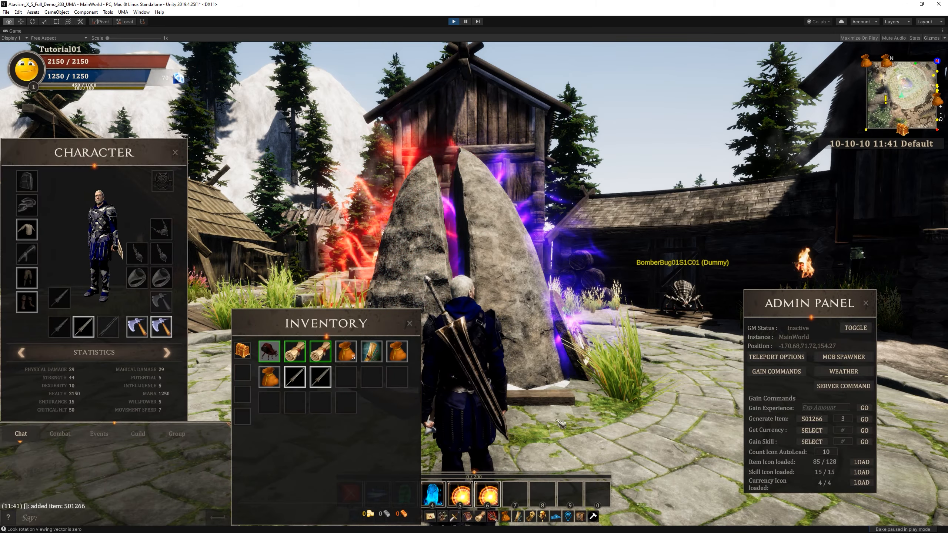
right_drag(560, 424, 403, 276)
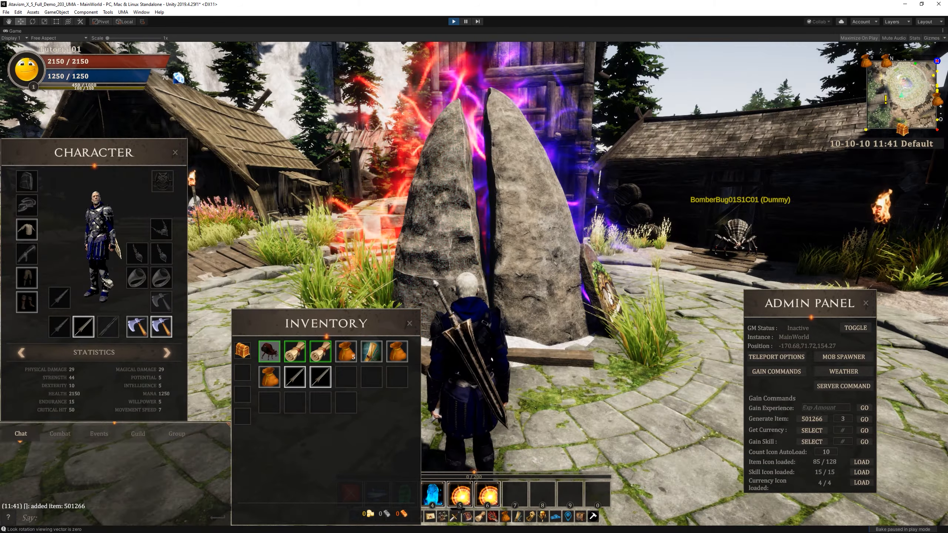
Unequip the off-hand sword and equip a tutorial sword from the inventory in the main hand.
right_click(86, 326)
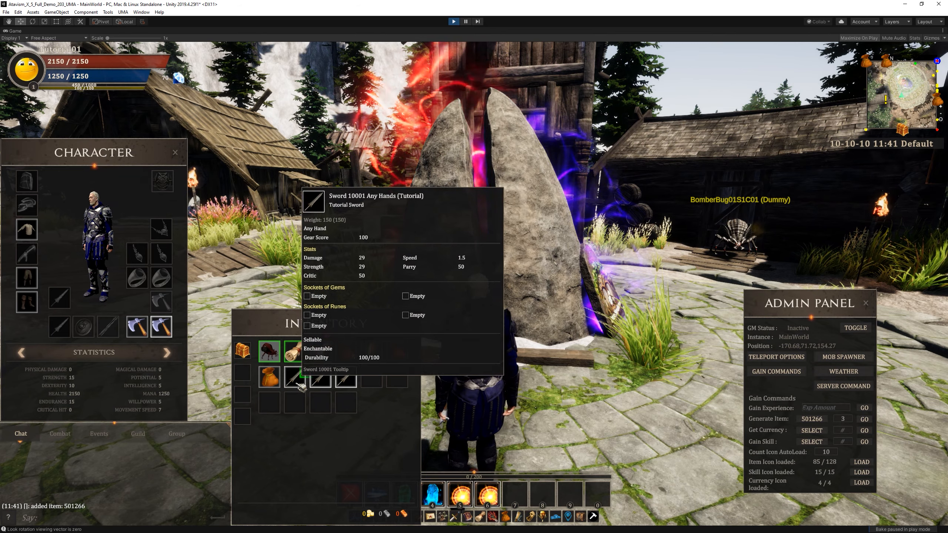
right_click(297, 384)
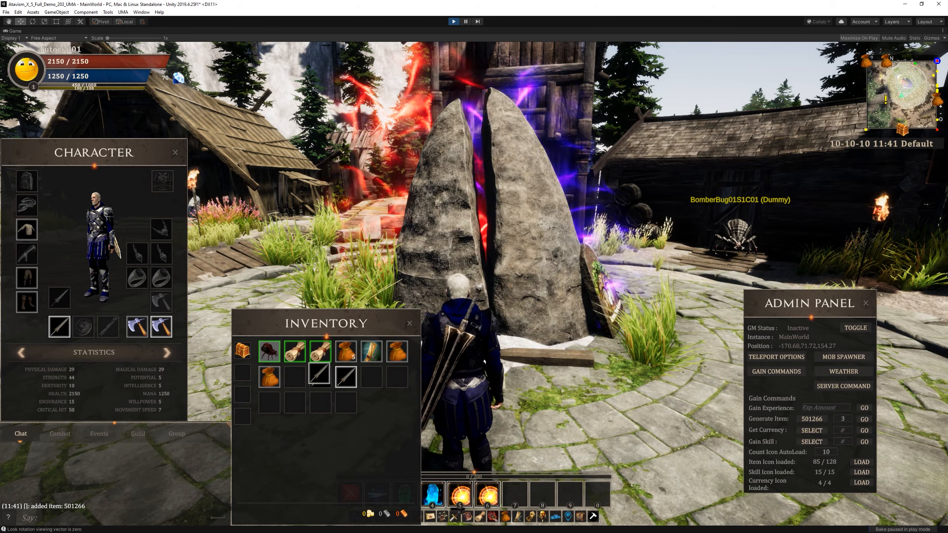
Equip a second tutorial sword in the off hand and view both swords on the character's back from several angles.
right_click(320, 374)
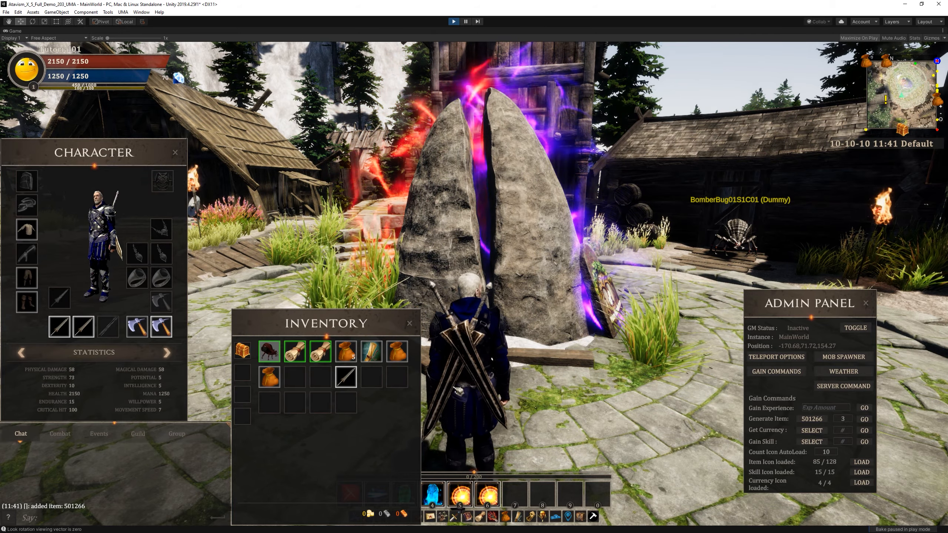
right_drag(523, 320, 484, 317)
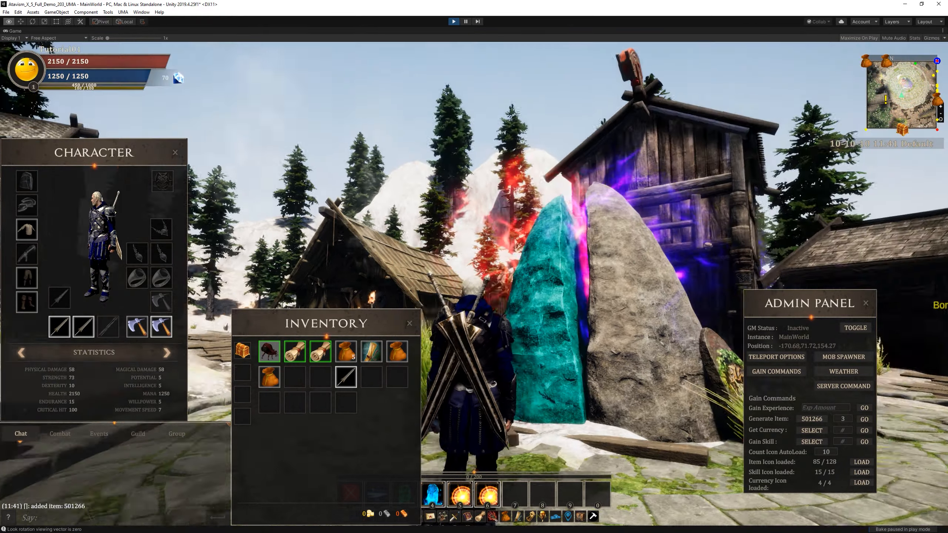
right_drag(707, 244, 480, 370)
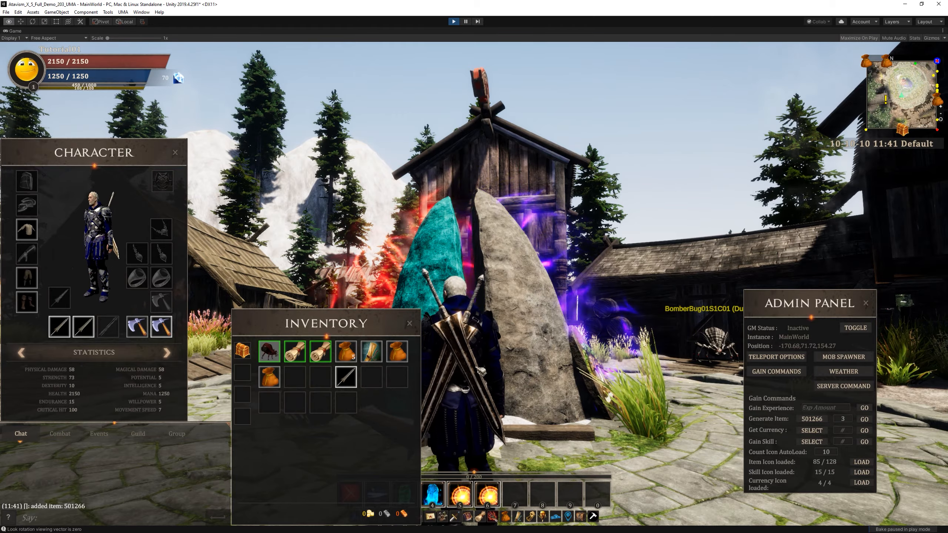
key(z)
drag(480, 370, 515, 287)
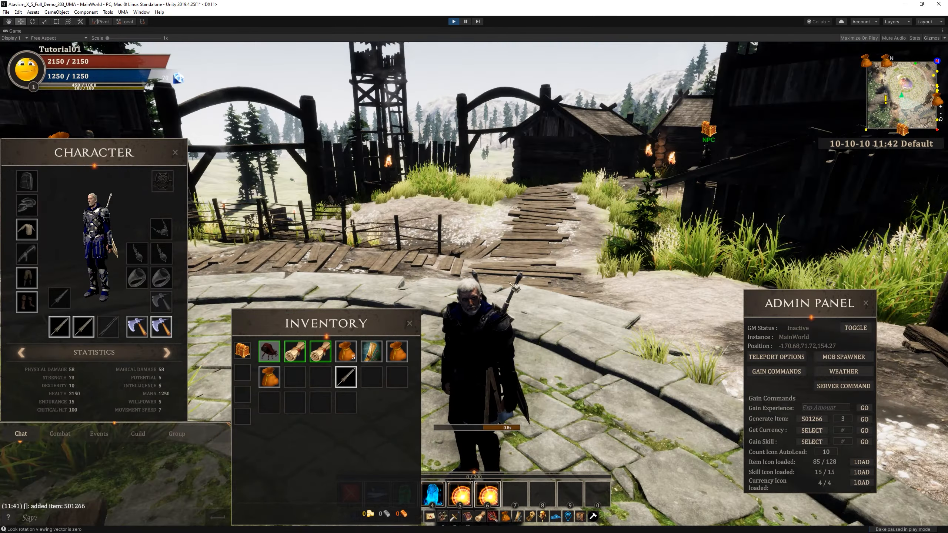
key(w)
right_drag(514, 287, 451, 325)
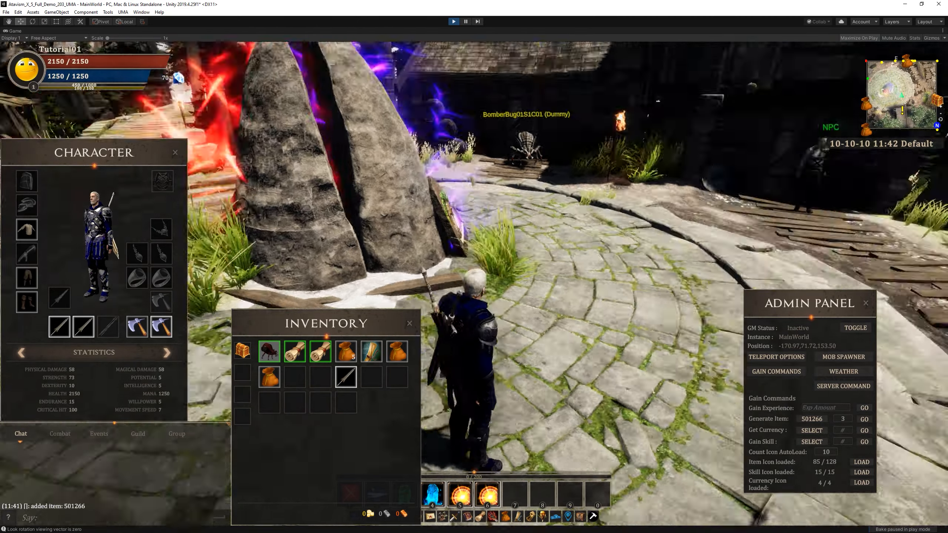
drag(451, 325, 556, 293)
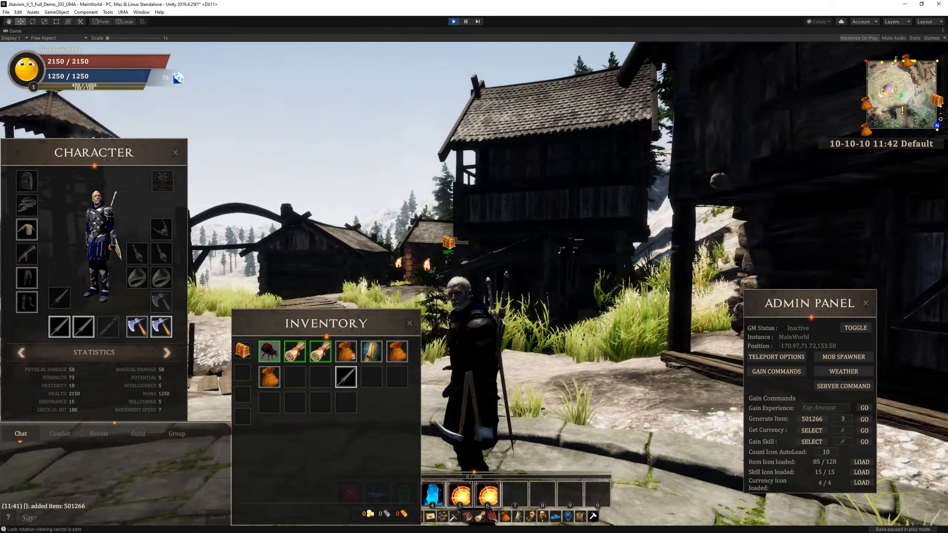
drag(440, 287, 474, 285)
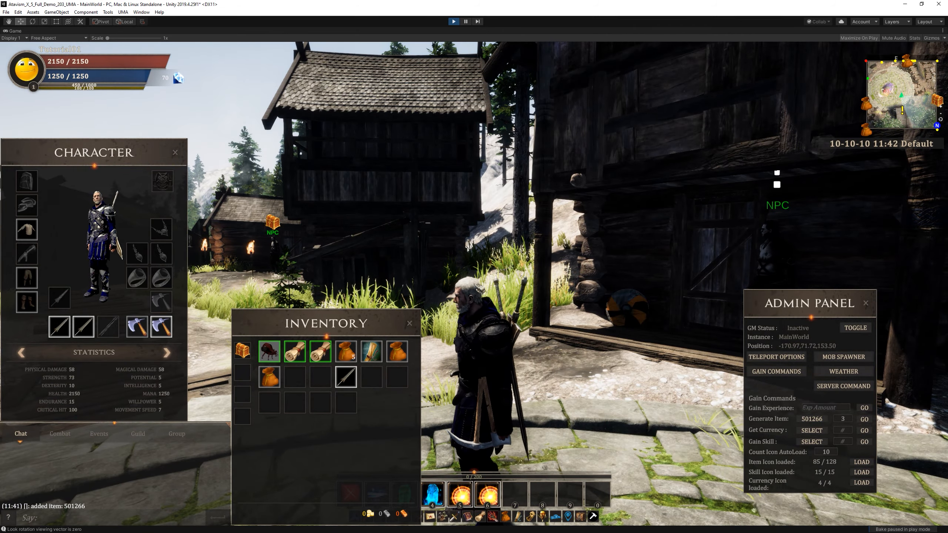
drag(475, 286, 541, 287)
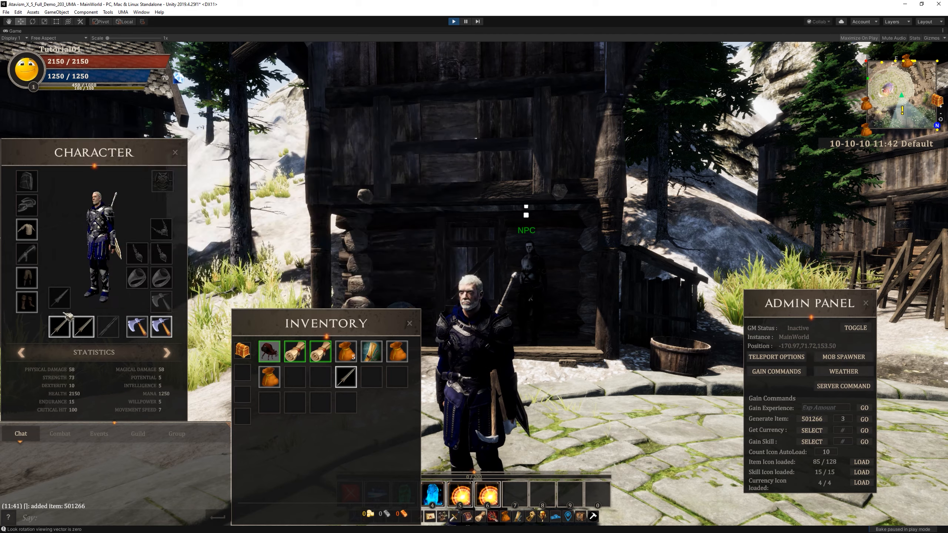
Unequip both swords and equip a single Sword 10001 Any Hands (Tutorial) from the inventory.
right_click(85, 325)
right_click(57, 324)
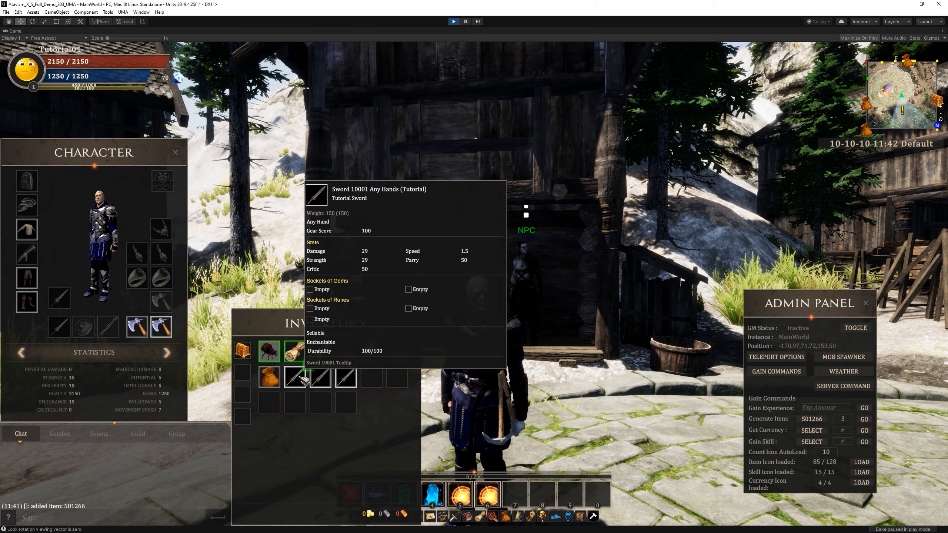
right_click(302, 380)
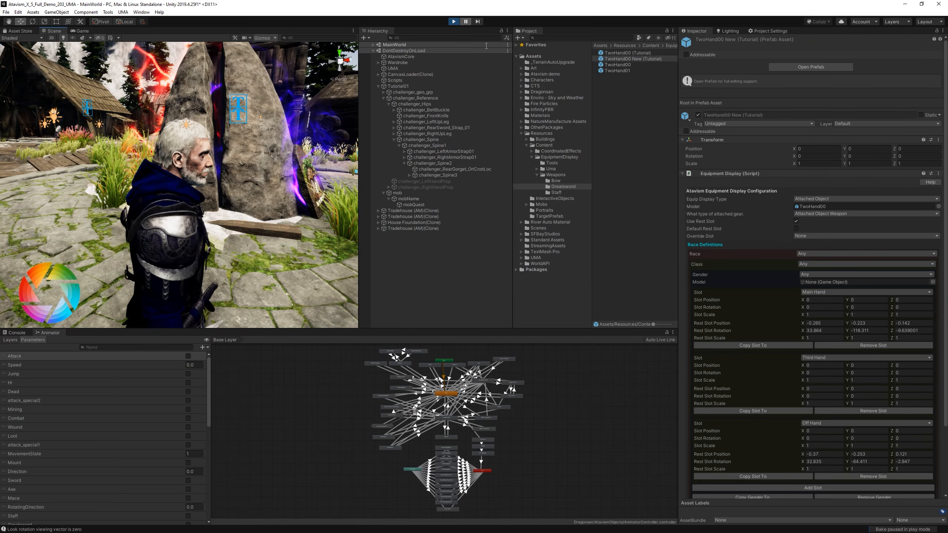
Select the equipped TwoHand00(Clone) sword in the scene and examine its parent slot and placement around the character's hip.
click(209, 279)
alt+drag(269, 276, 298, 251)
middle_drag(298, 251, 282, 197)
scroll(282, 196, down, 4)
alt+drag(282, 197, 409, 245)
click(170, 231)
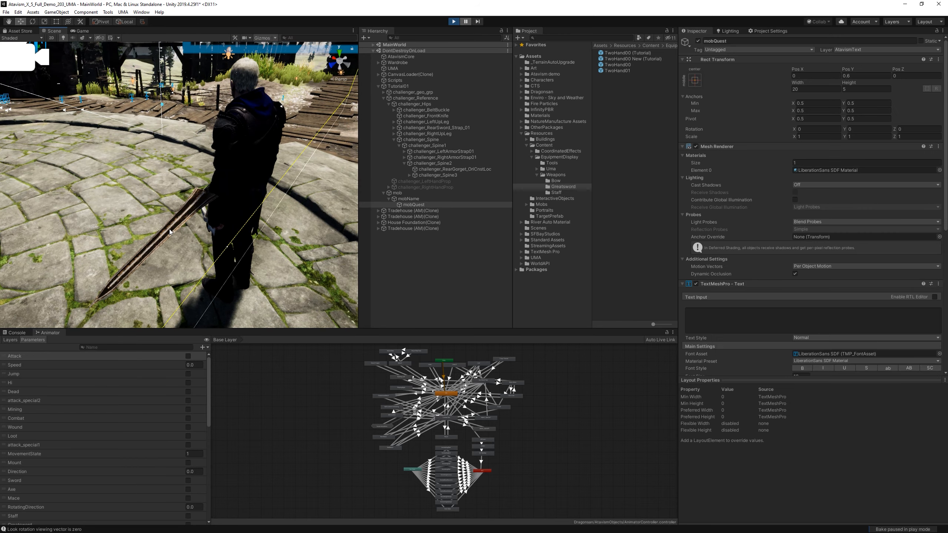
alt+drag(184, 241, 244, 235)
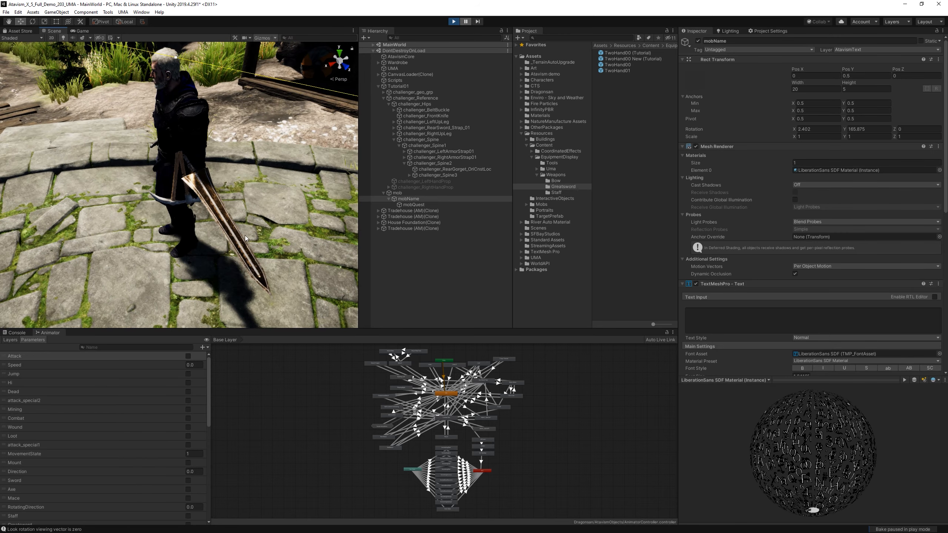
click(244, 235)
click(435, 139)
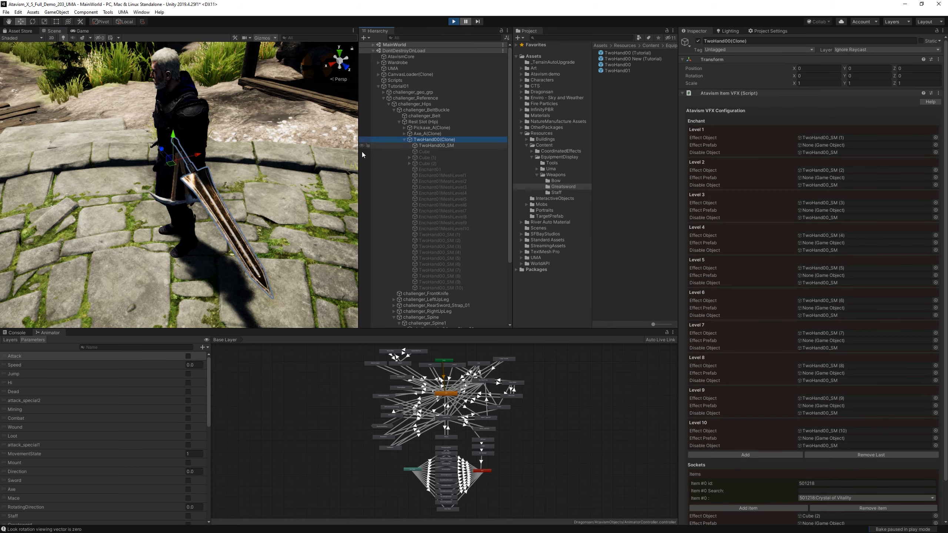
alt+drag(166, 194, 219, 173)
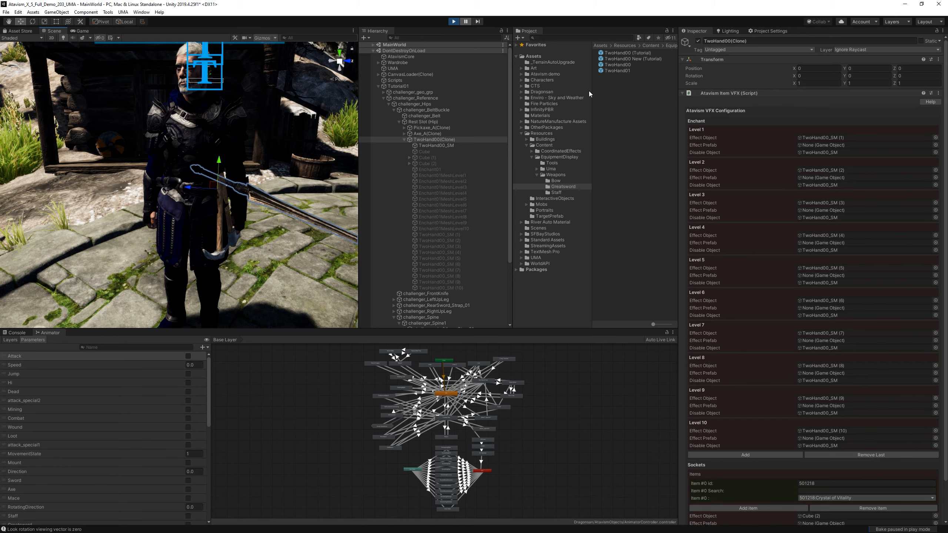
Open Challenger_prefab from the Resources folder for editing and show its Atavism Mob Appearance sockets definitions.
click(551, 134)
click(635, 130)
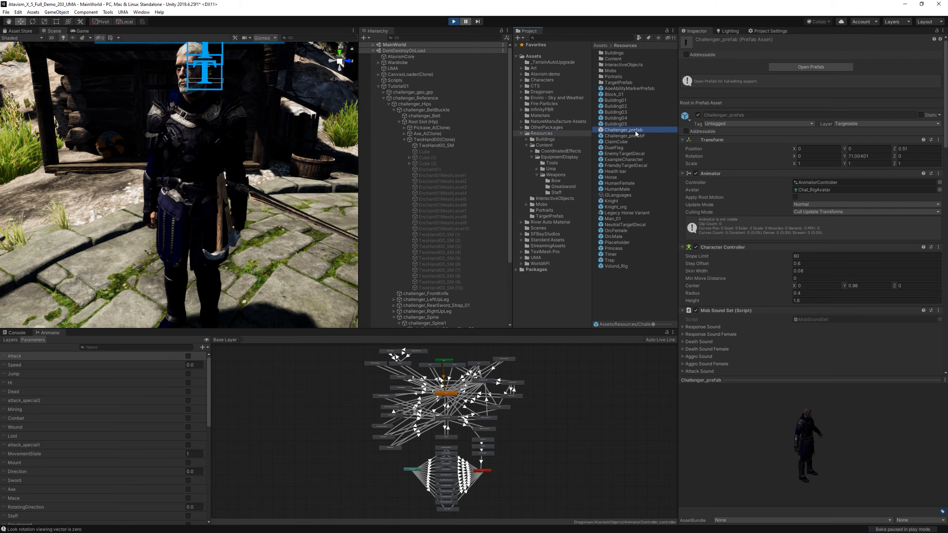
scroll(801, 290, down, 15)
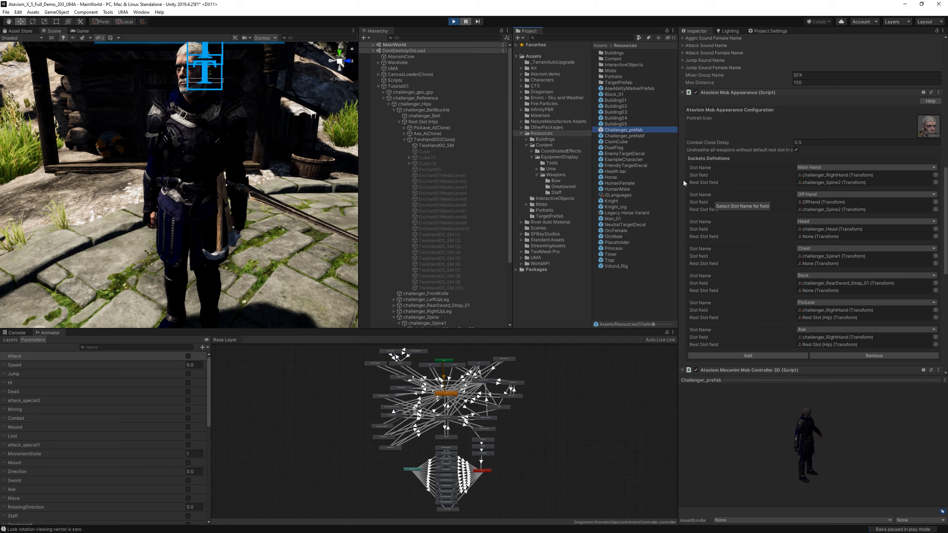
scroll(746, 136, up, 10)
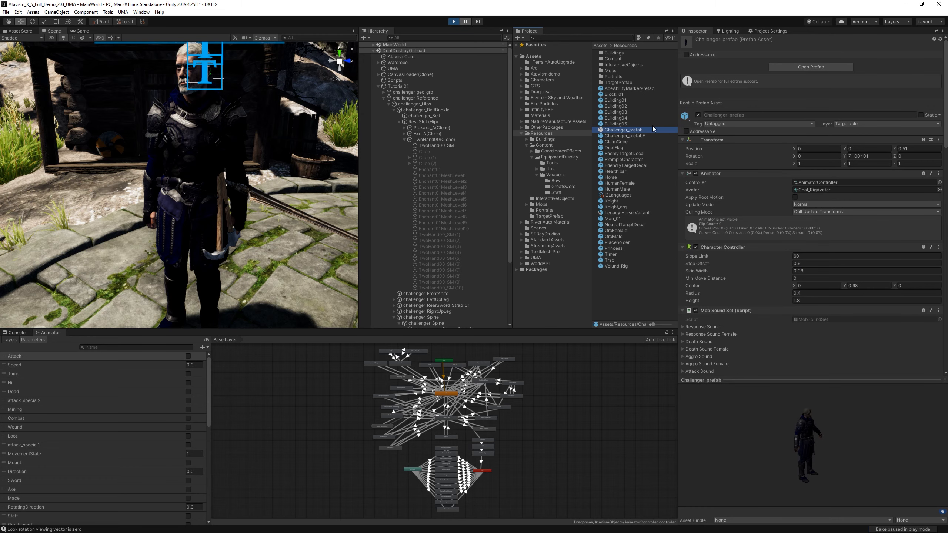
click(808, 68)
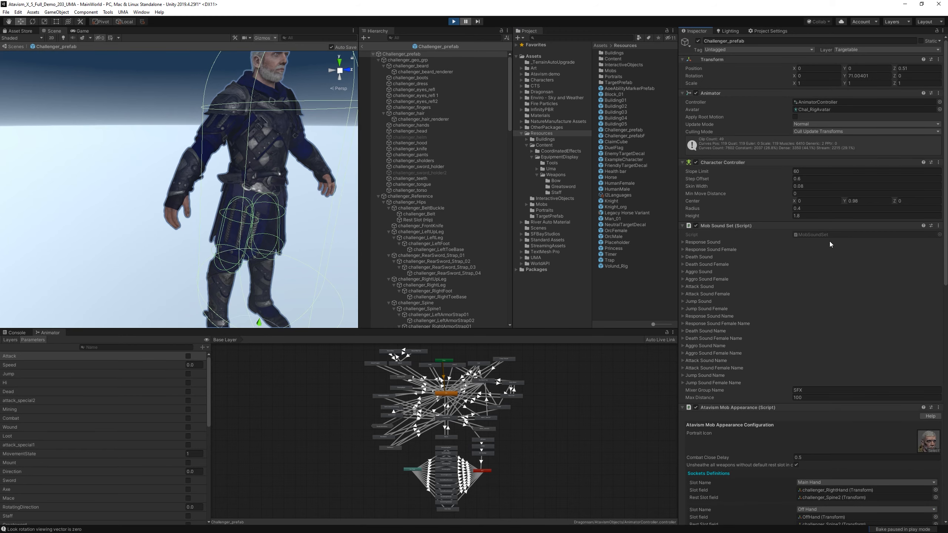
scroll(828, 241, down, 10)
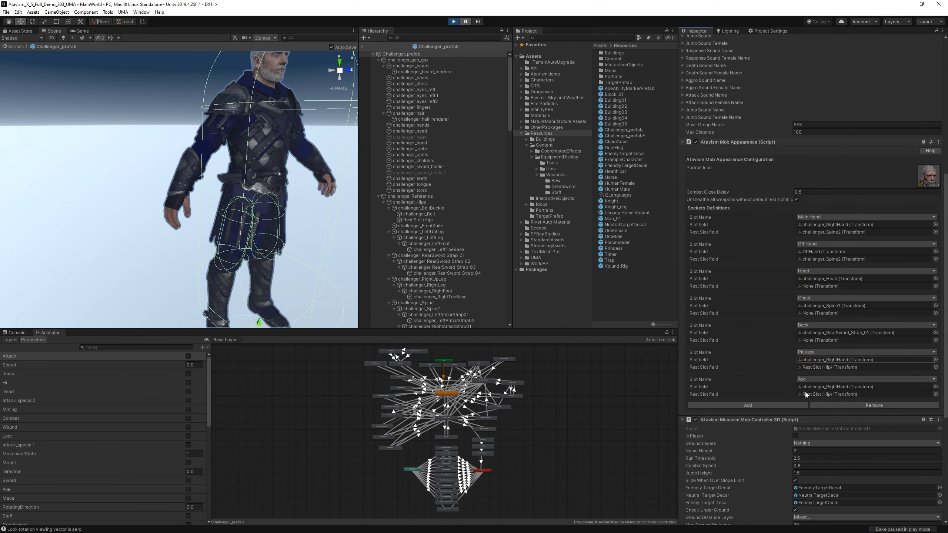
Locate the Axe socket's challenger_RightHand transform in the prefab hierarchy and examine its position on the model.
click(827, 387)
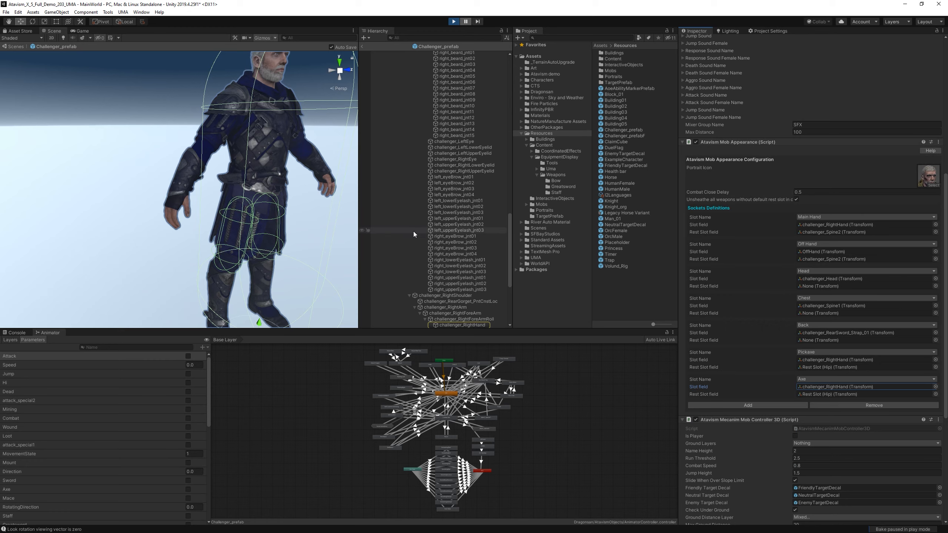
click(460, 324)
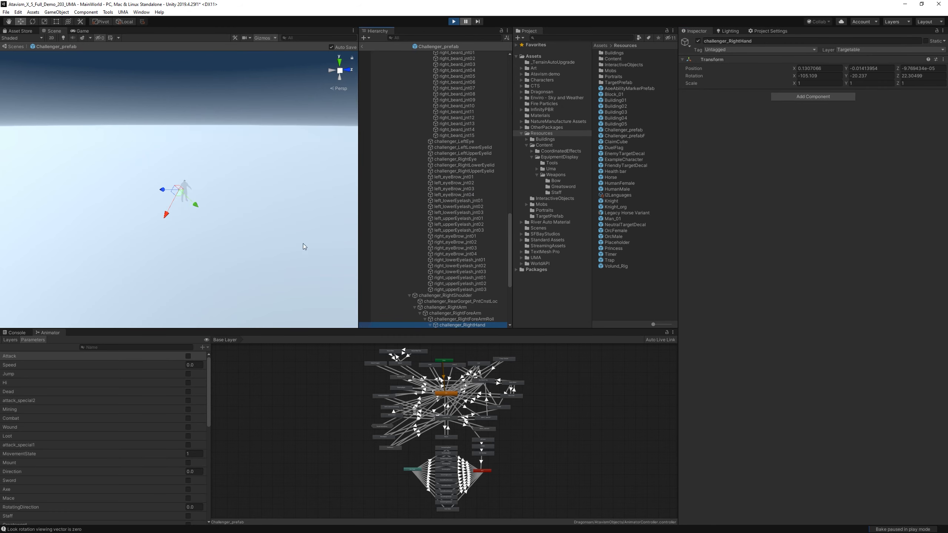
alt+right_drag(150, 214, 586, 184)
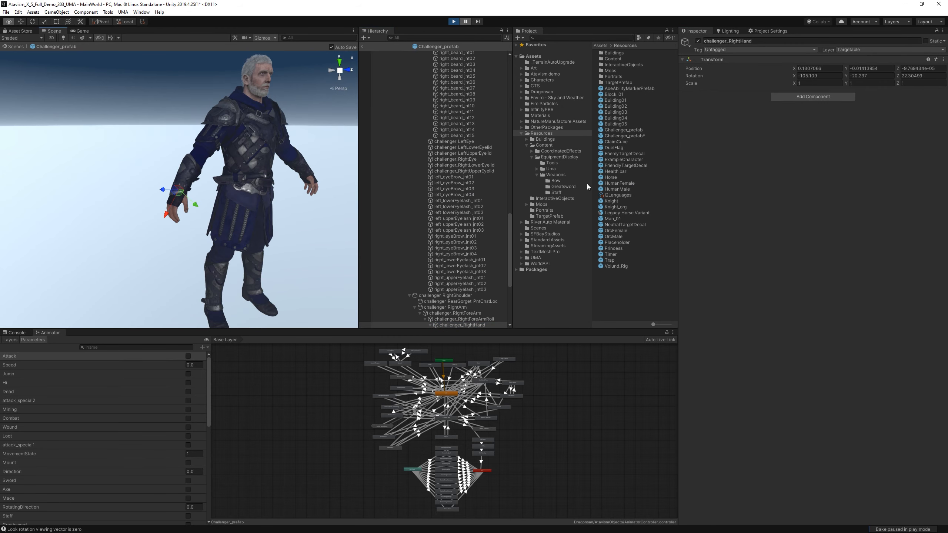
alt+drag(275, 196, 498, 198)
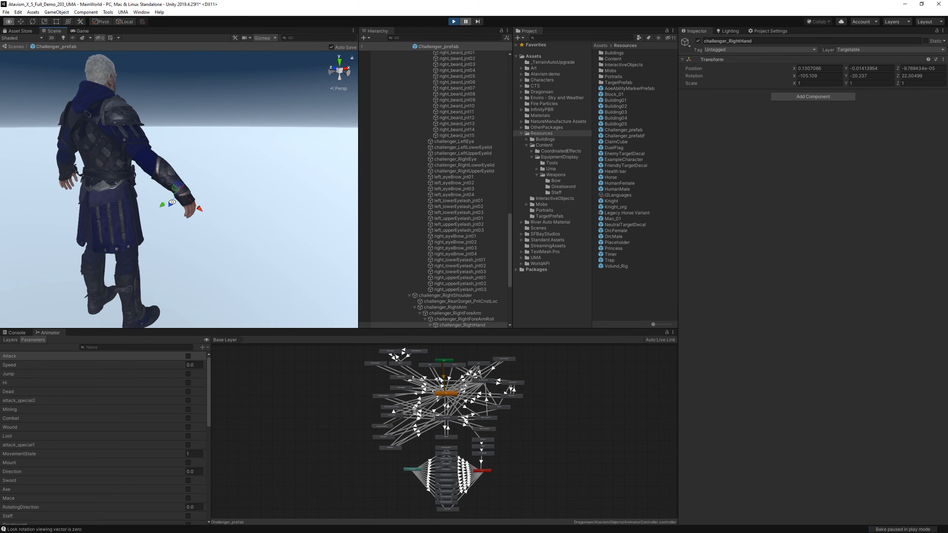
alt+middle_drag(172, 202, 347, 201)
alt+drag(211, 194, 264, 192)
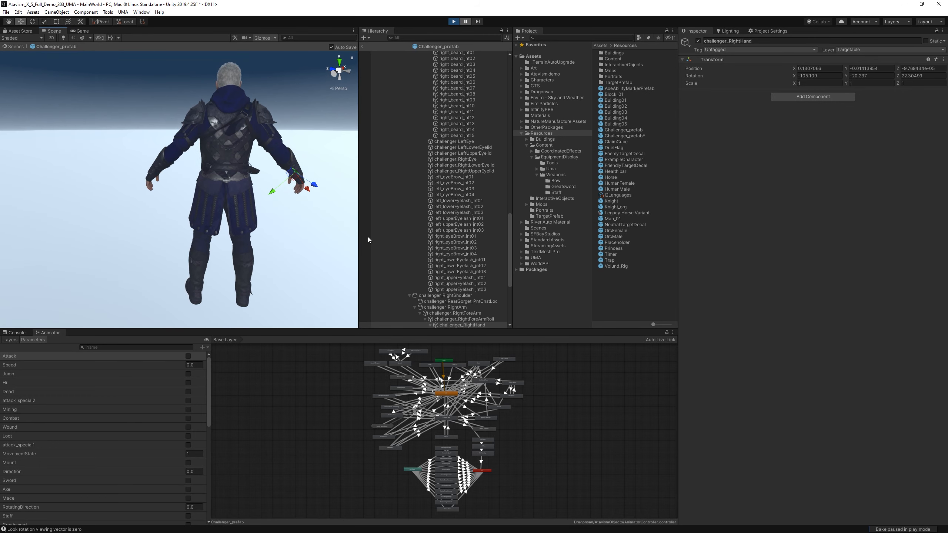
scroll(432, 235, down, 2)
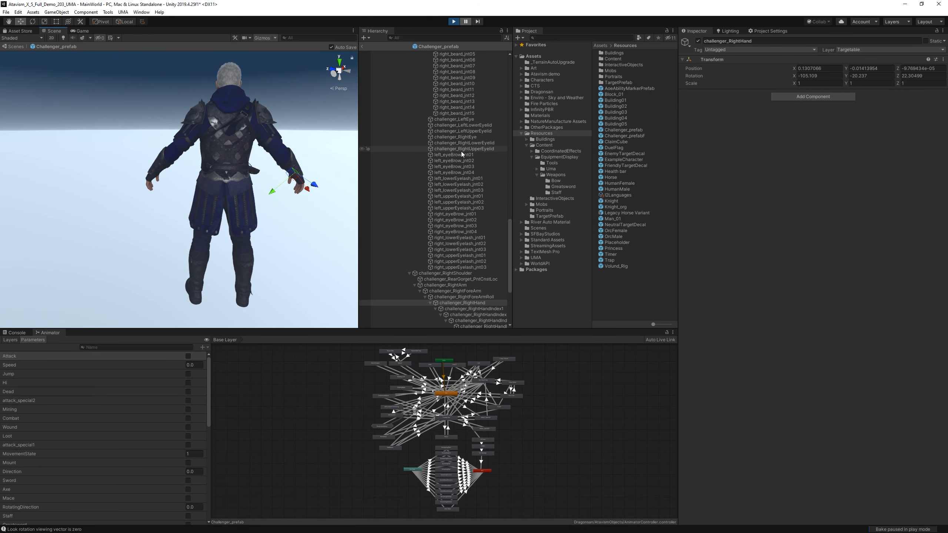
scroll(461, 151, up, 15)
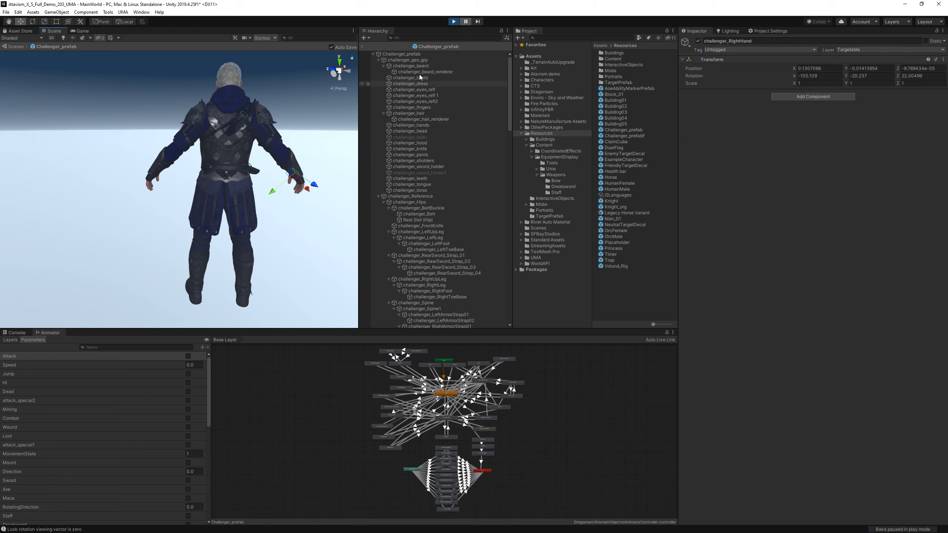
Locate the Axe socket's rest slot transform, Rest Slot (Hip), in the prefab and examine its position at the character's belt.
click(425, 54)
scroll(817, 338, down, 10)
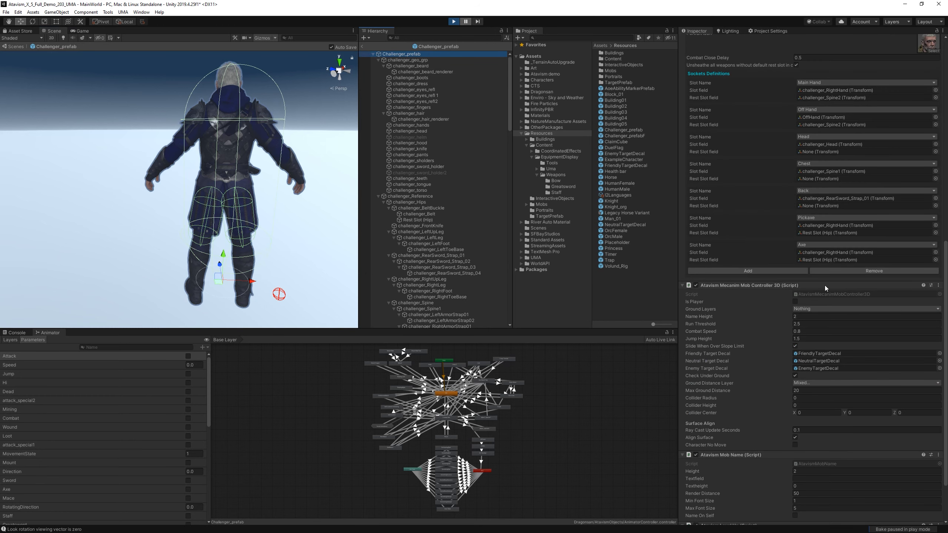
click(817, 260)
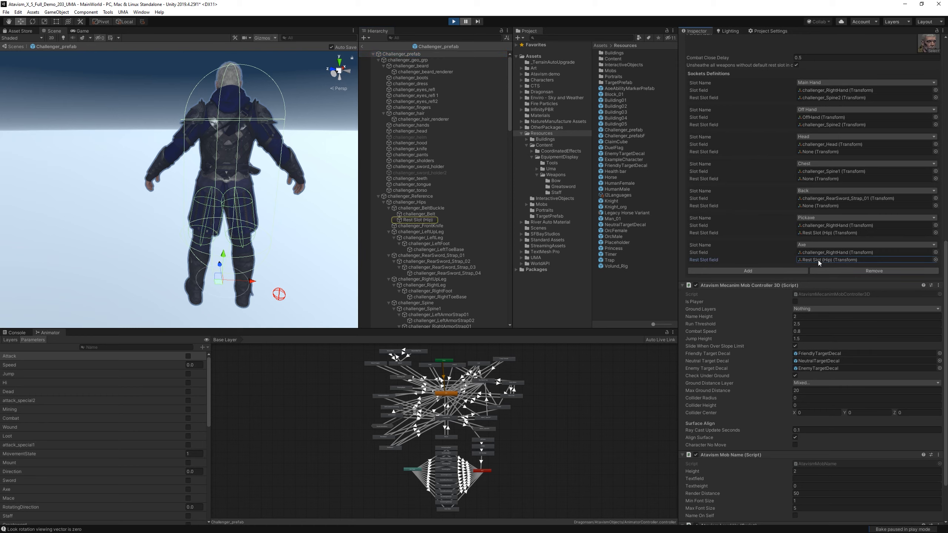
double_click(418, 220)
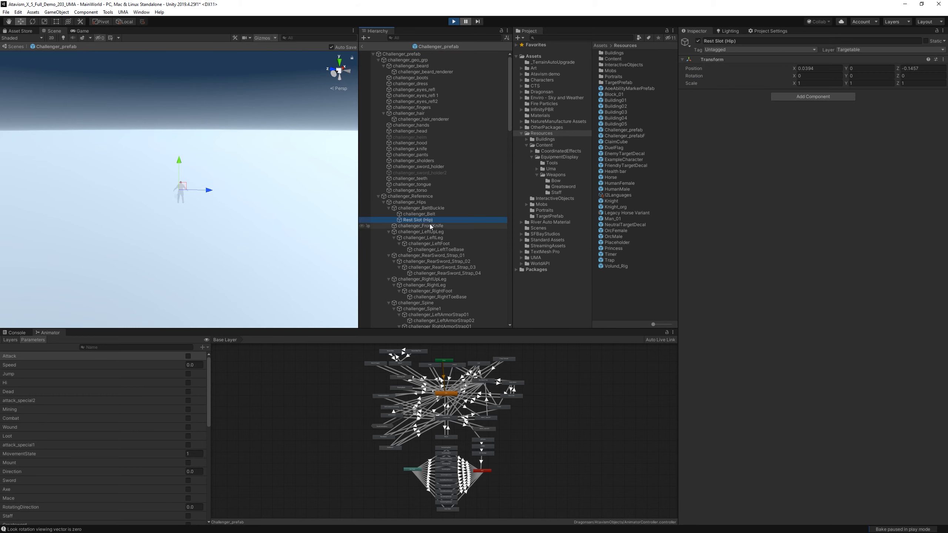
alt+right_drag(224, 214, 702, 206)
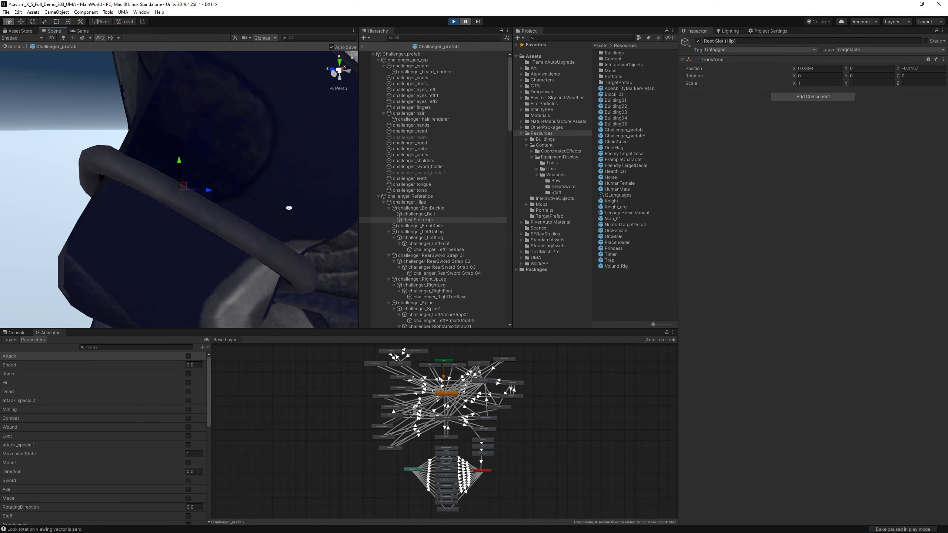
alt+right_drag(289, 208, 216, 205)
alt+drag(216, 205, 545, 203)
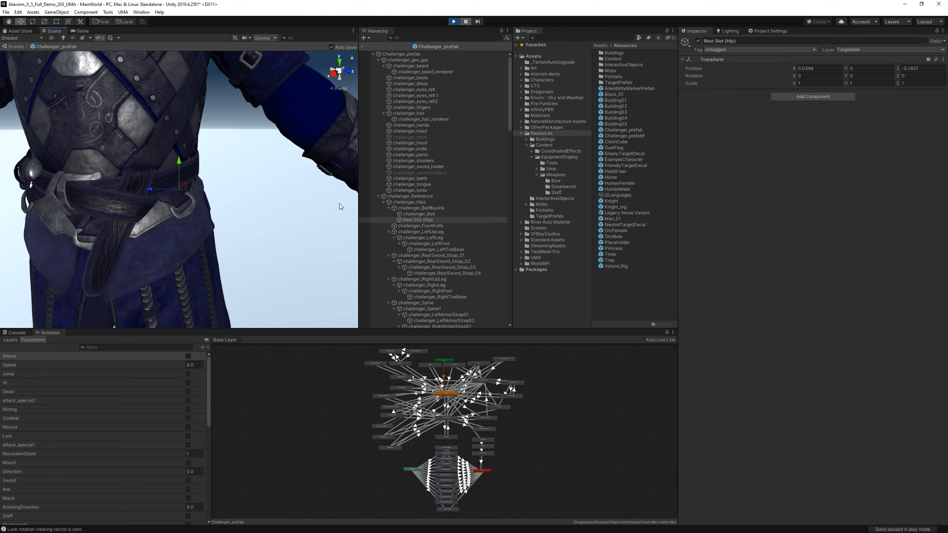
Create an empty child object under challenger_BeltBuckle and name it ThirdHand.
click(440, 204)
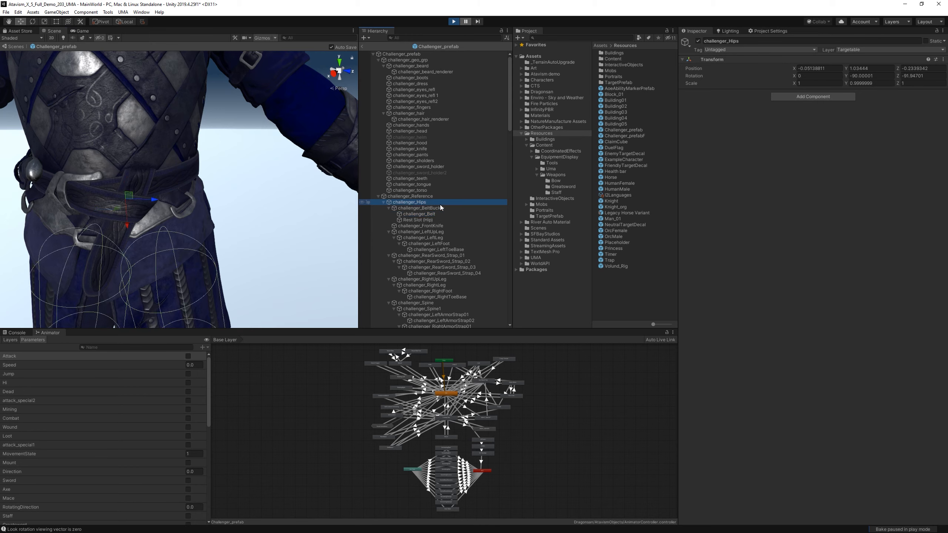
click(438, 208)
right_click(437, 210)
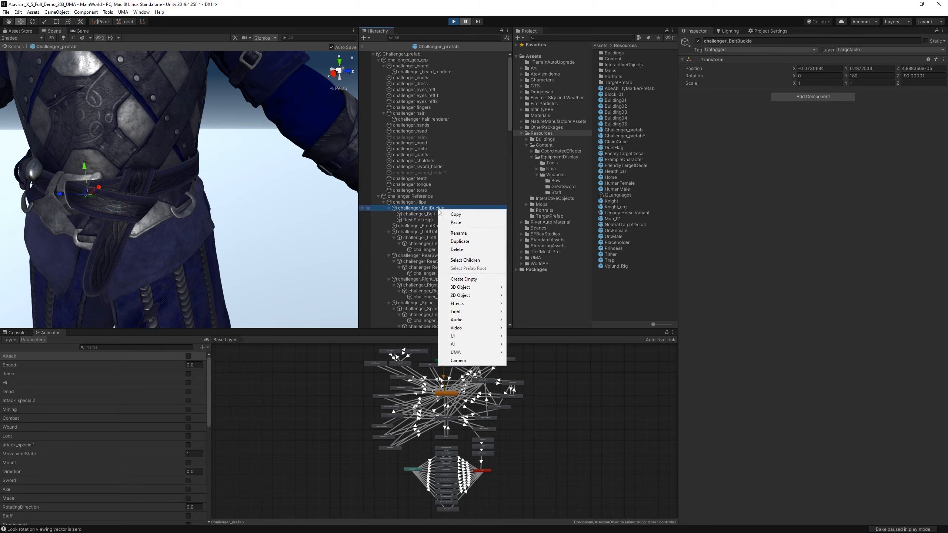
click(476, 278)
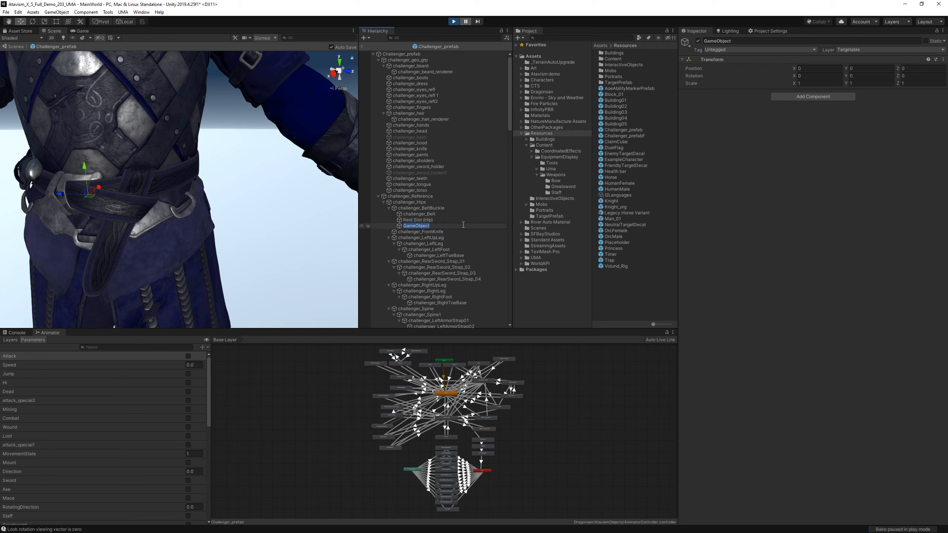
text(ThirdHand)
key(Return)
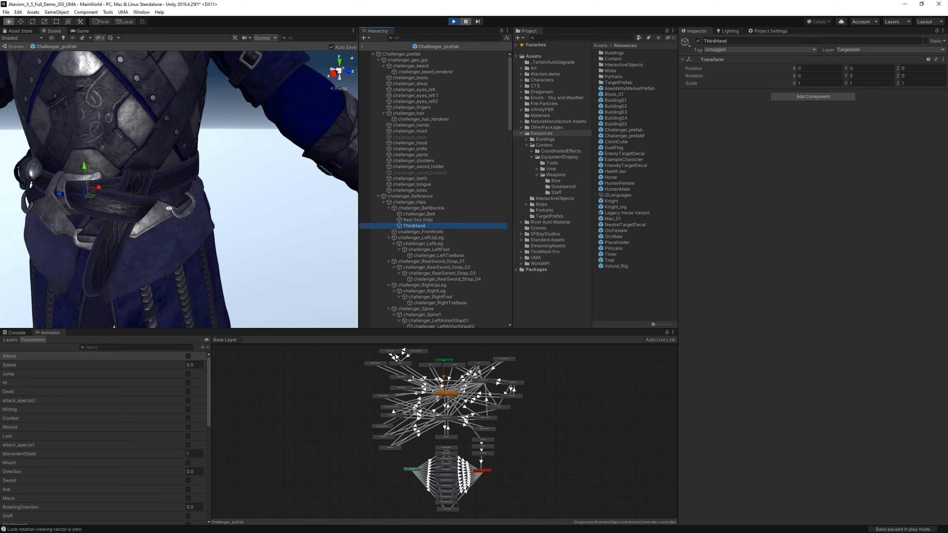
Move the ThirdHand transform along its Y and Z axes to a resting place on the character's belt.
alt+drag(169, 209, 152, 252)
middle_drag(152, 252, 224, 164)
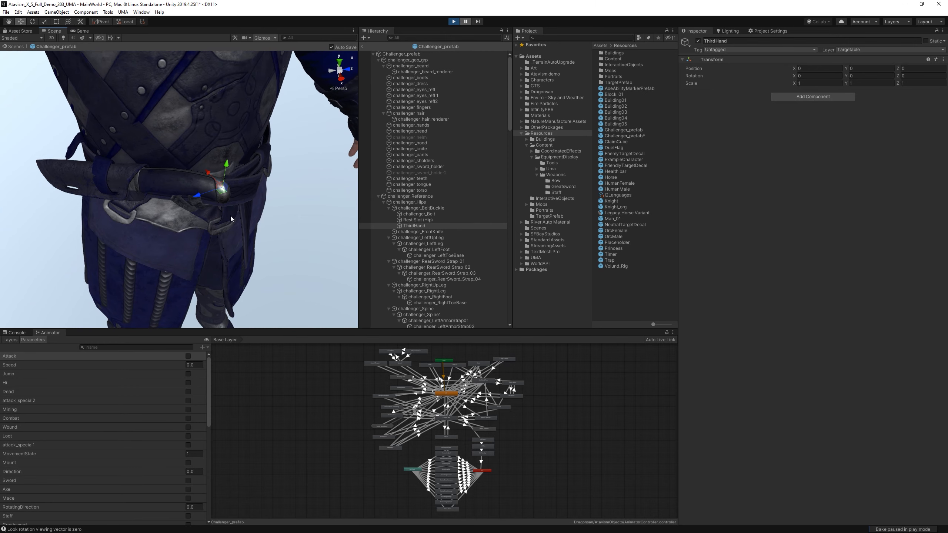
drag(192, 199, 177, 208)
mouse_move(174, 166)
mouse_down()
mouse_move(228, 293)
mouse_move(39, 189)
mouse_up()
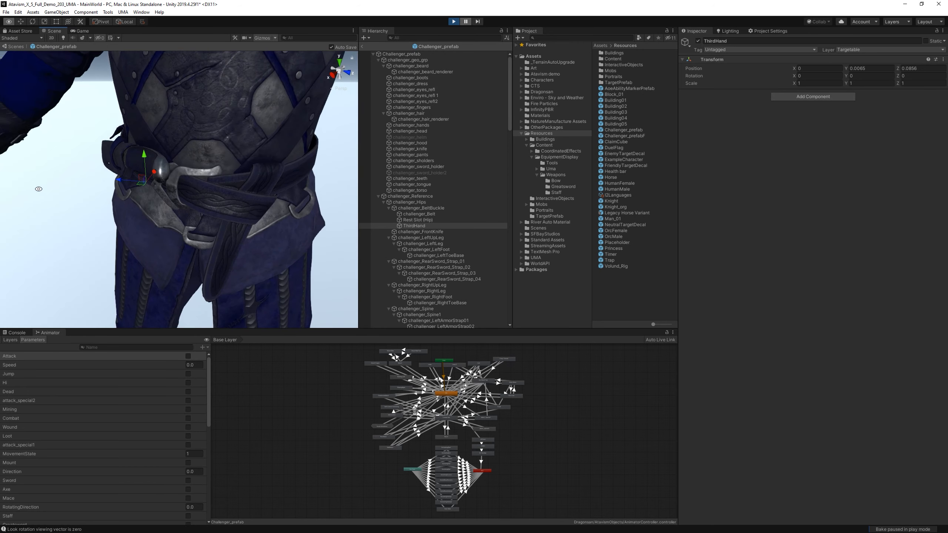
alt+drag(139, 184, 218, 225)
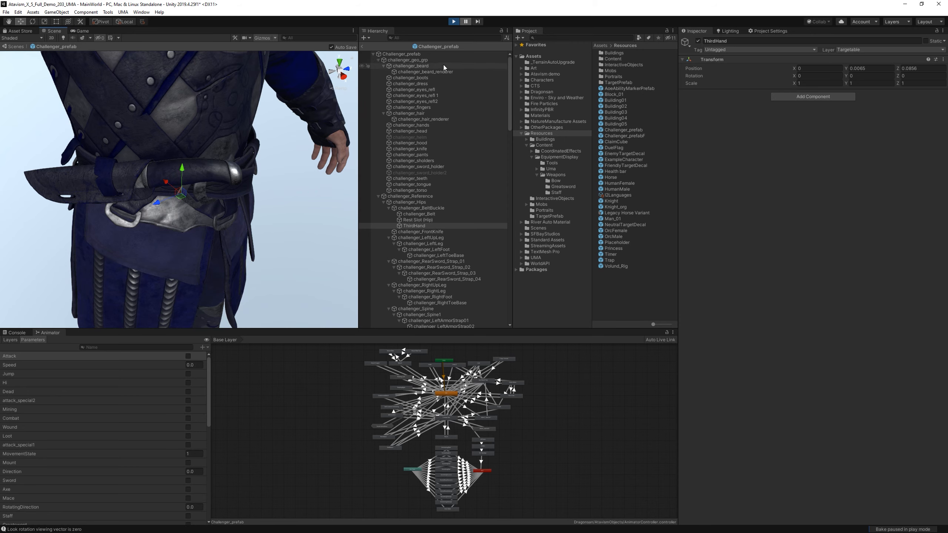
Add a socket definition to the prefab root's Atavism Mob Appearance and set its slot name to Third Hand.
click(437, 54)
scroll(869, 344, down, 10)
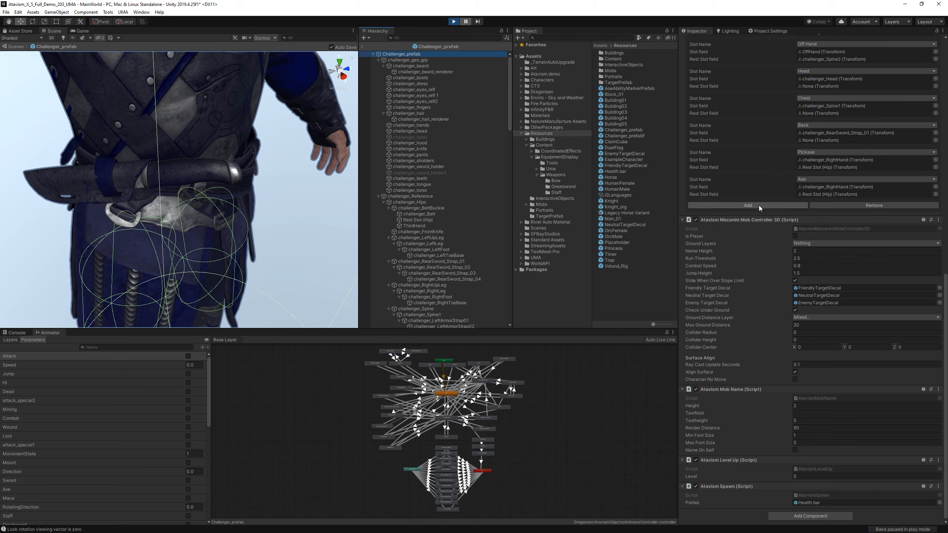
click(758, 205)
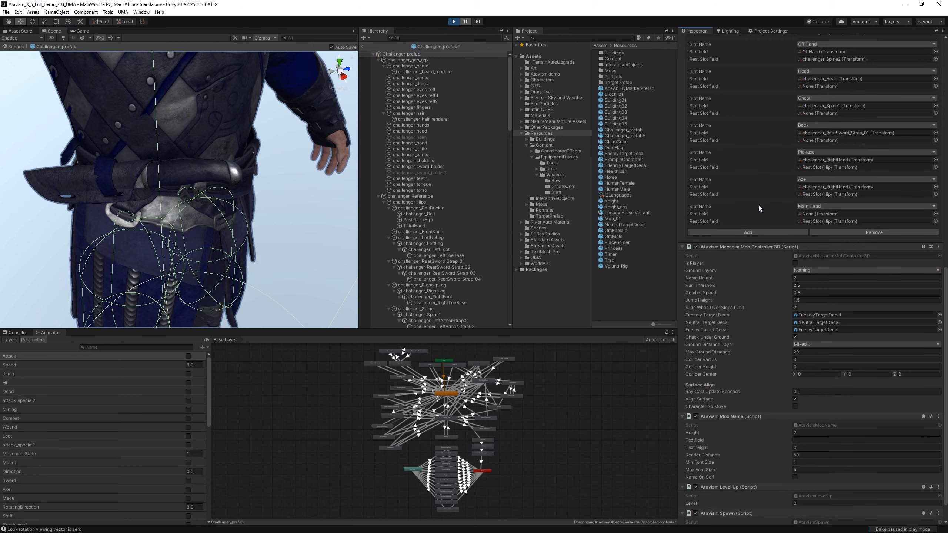
click(835, 207)
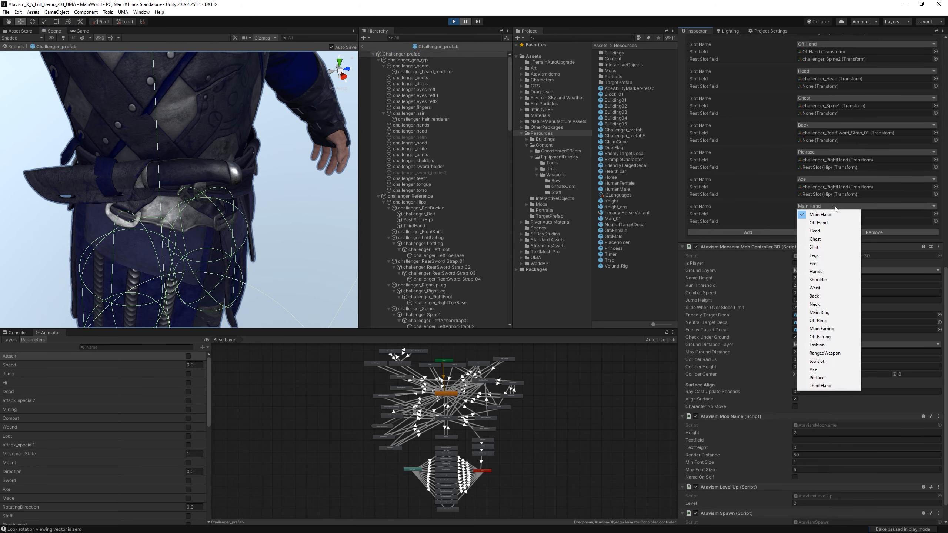
click(838, 385)
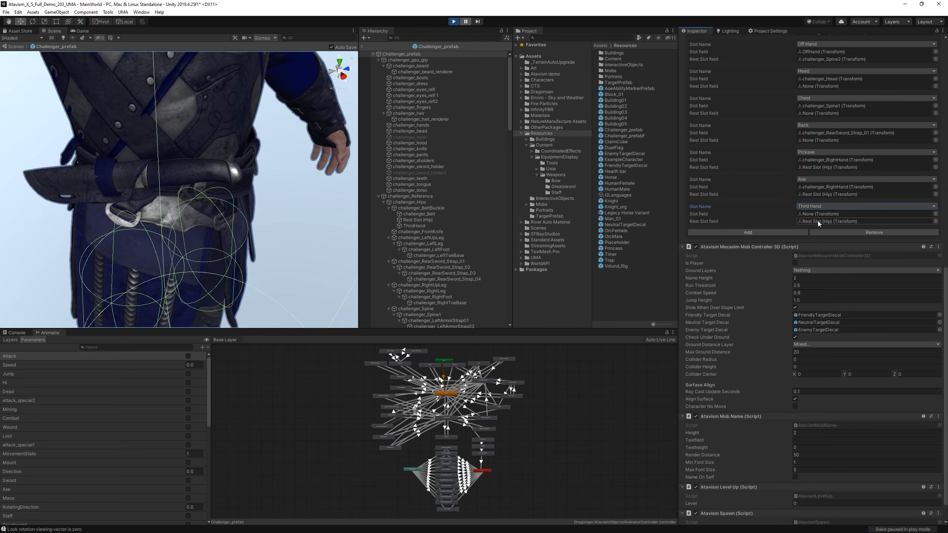
Locate the Main Hand socket's challenger_RightHand transform and assign it as the Third Hand socket's slot field.
scroll(834, 179, up, 5)
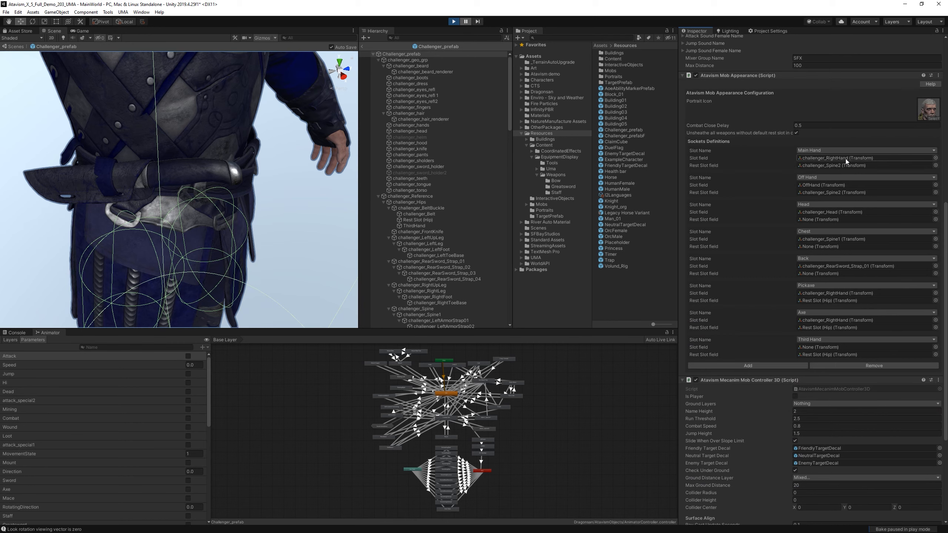
click(814, 159)
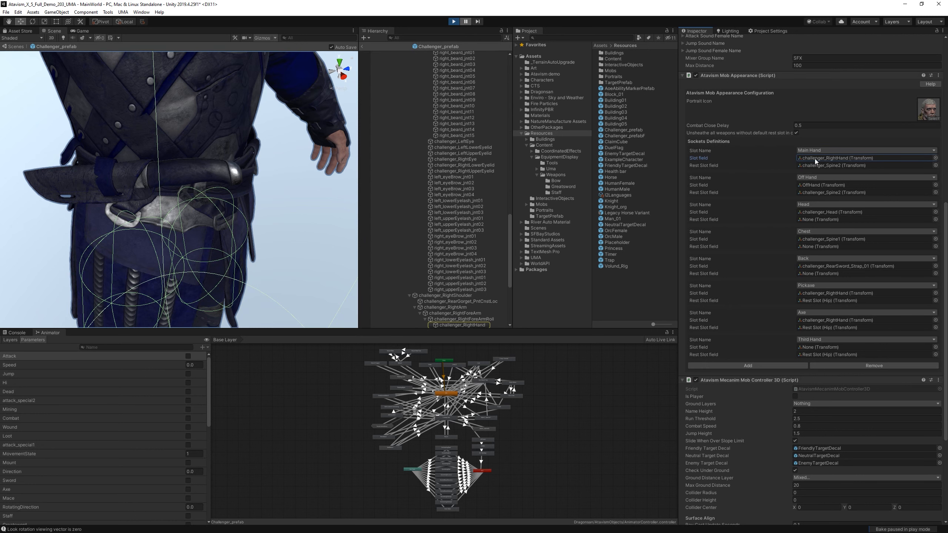
scroll(444, 263, down, 3)
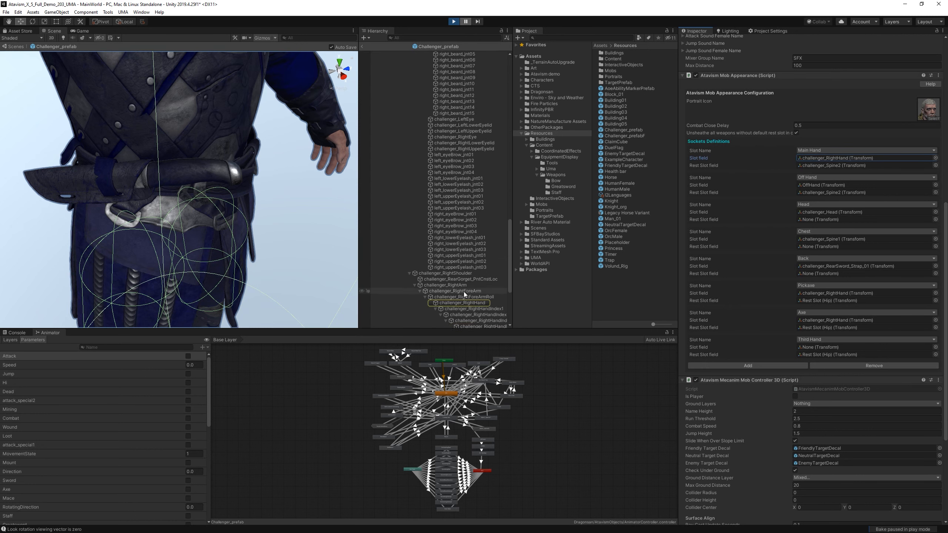
drag(461, 304, 835, 349)
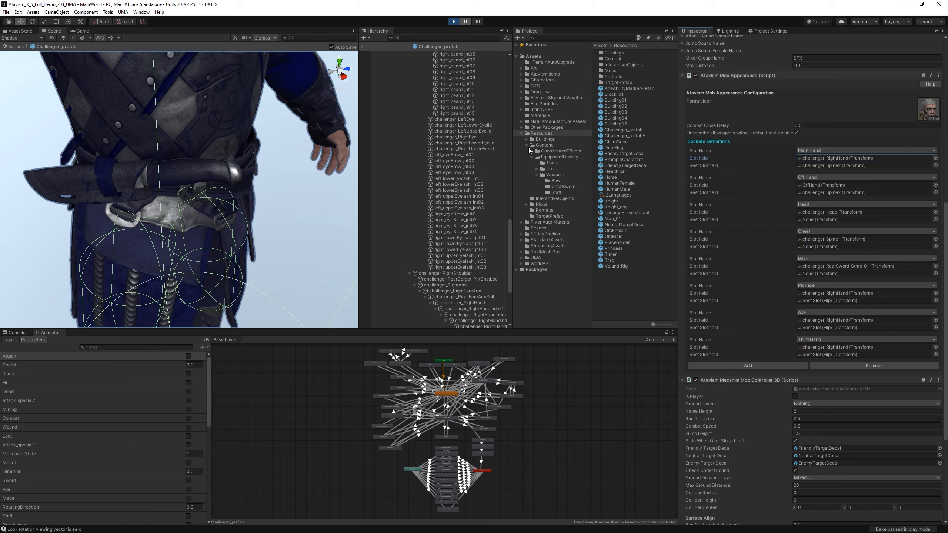
Assign the ThirdHand transform as the Third Hand socket's rest slot field and return from the prefab to the scene.
click(823, 327)
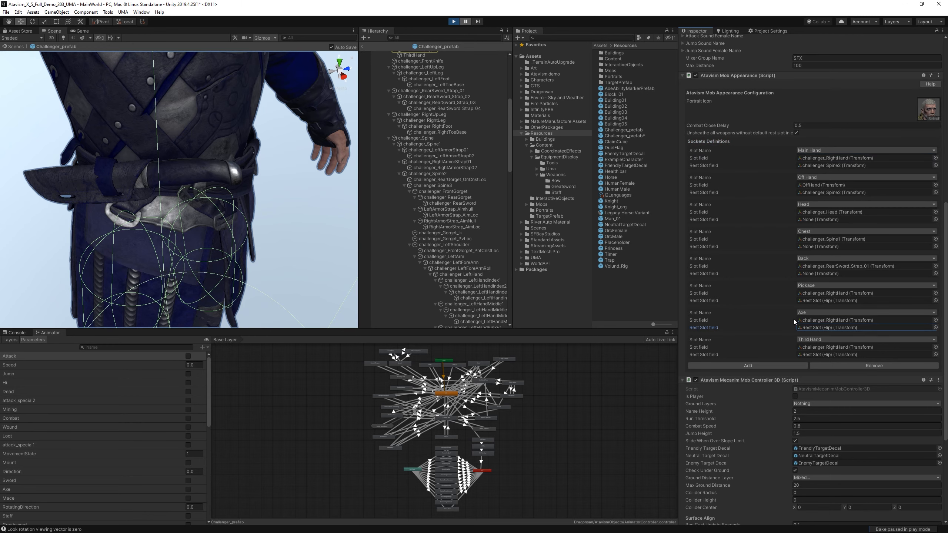
scroll(456, 148, up, 3)
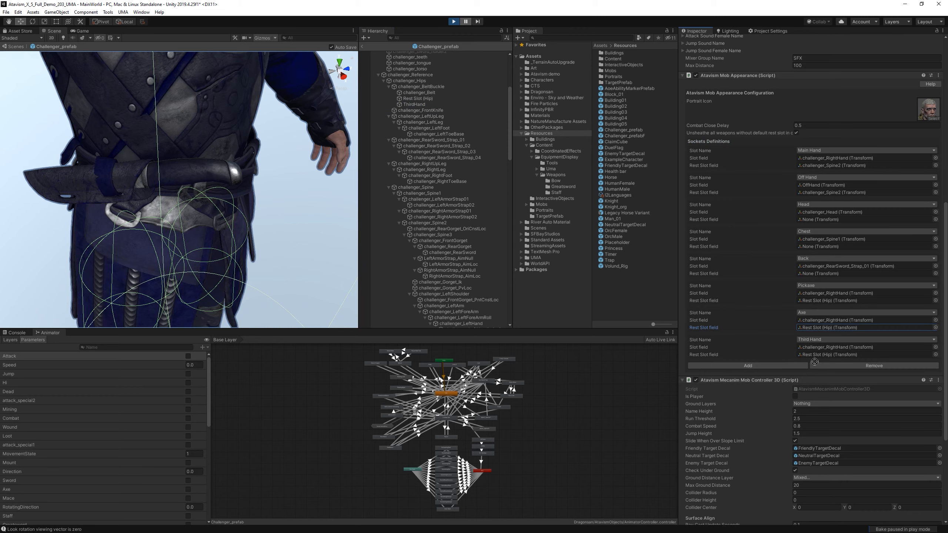
drag(814, 361, 827, 356)
click(363, 46)
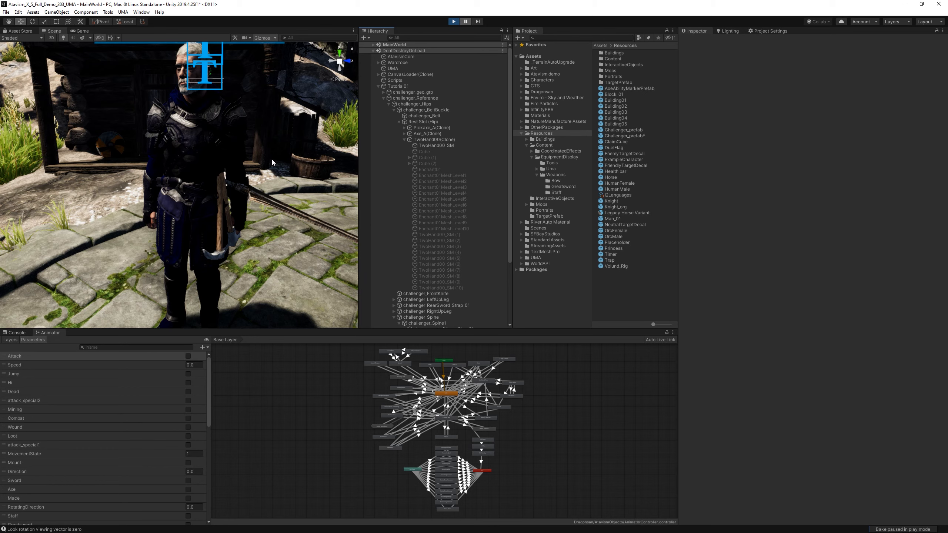
Resume the game, log out to character selection, re-enter the world with Tutorial01, and pause play.
click(470, 22)
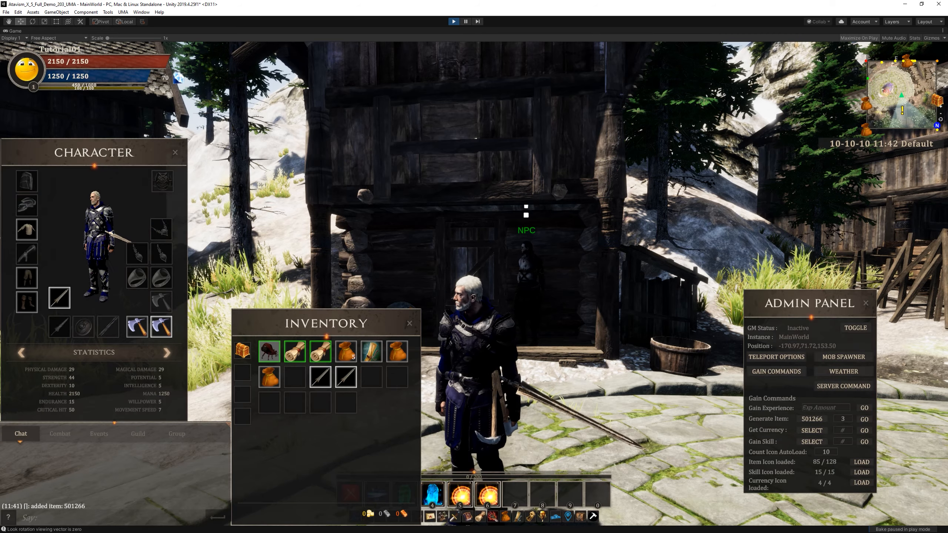
key(Escape)
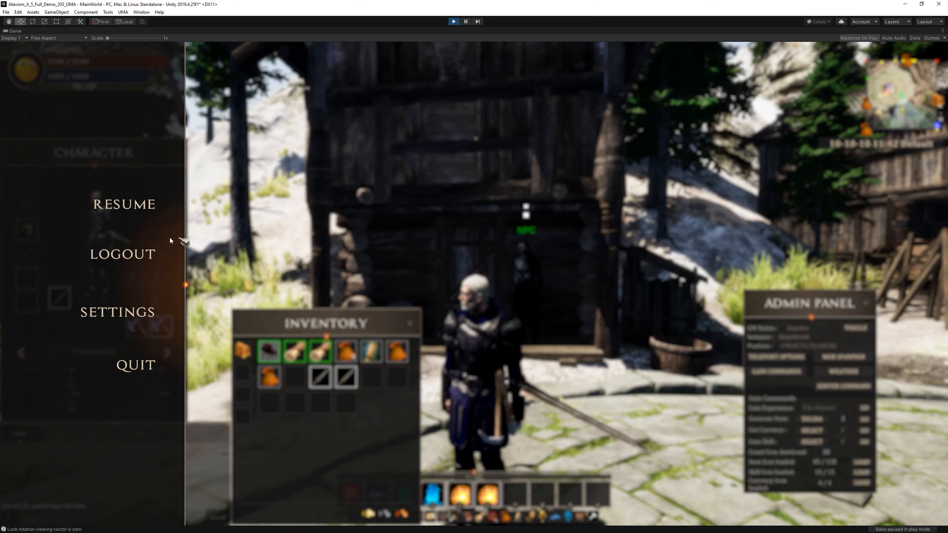
click(128, 258)
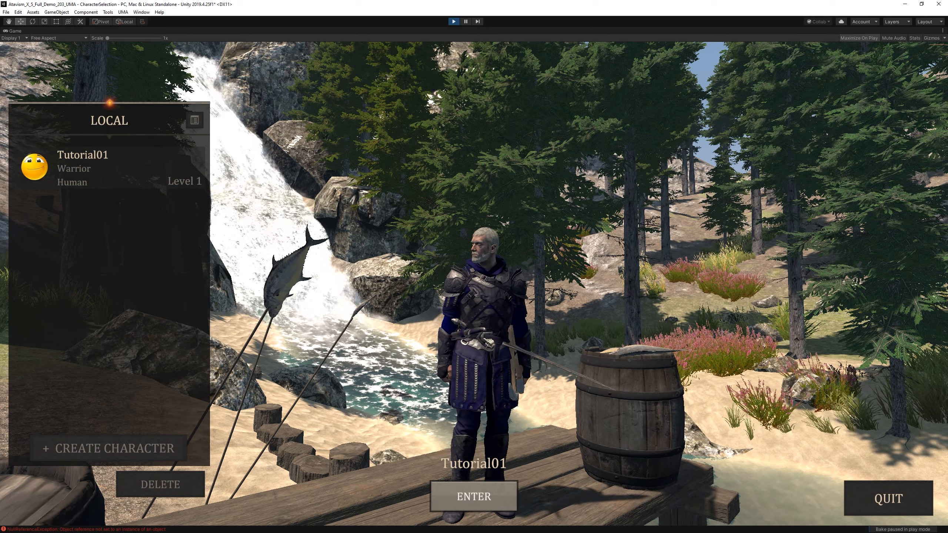
click(488, 497)
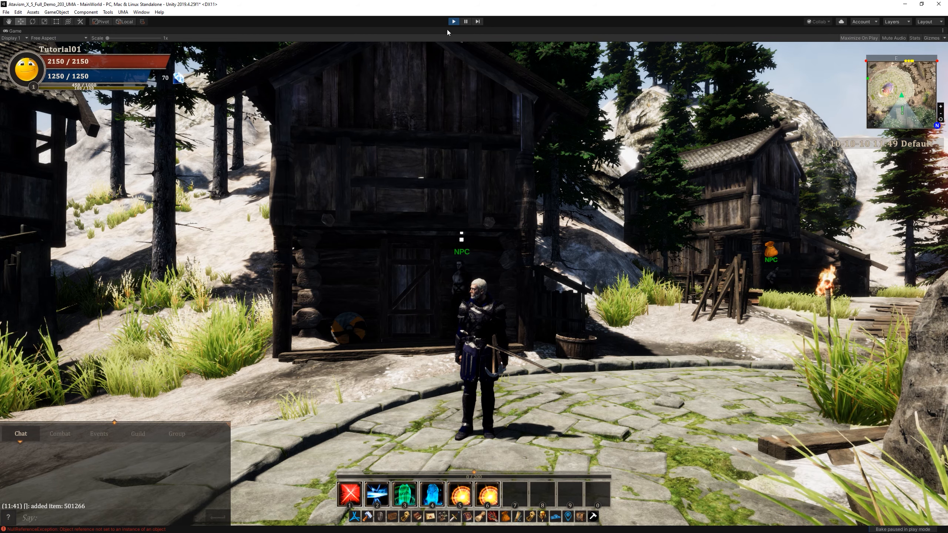
click(465, 22)
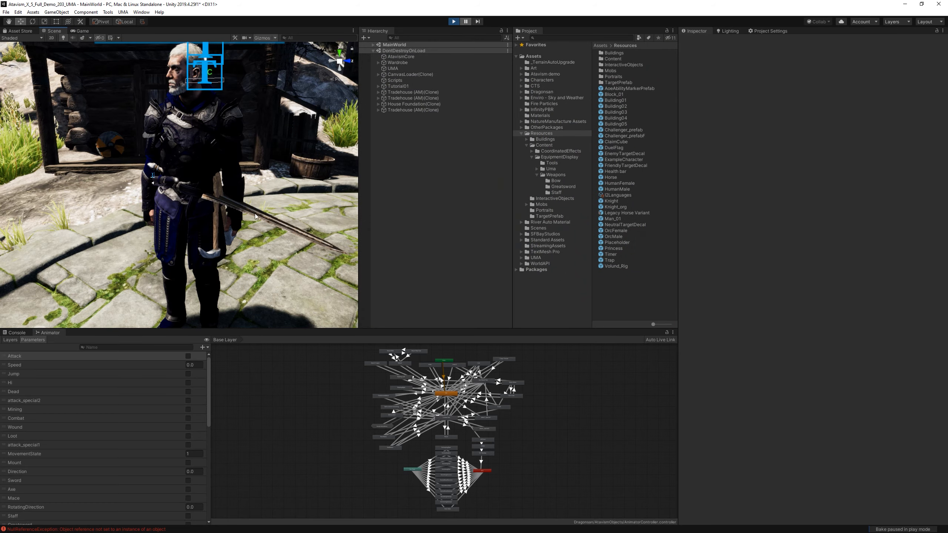
Select TwoHand00(Clone) under ThirdHand on the paused character and examine how the sword sits at the belt.
click(237, 210)
click(255, 214)
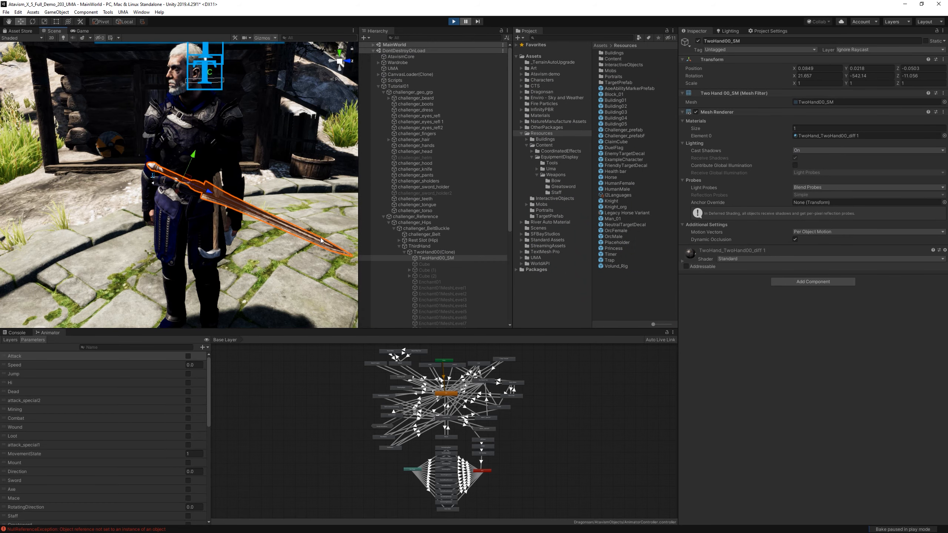
click(429, 252)
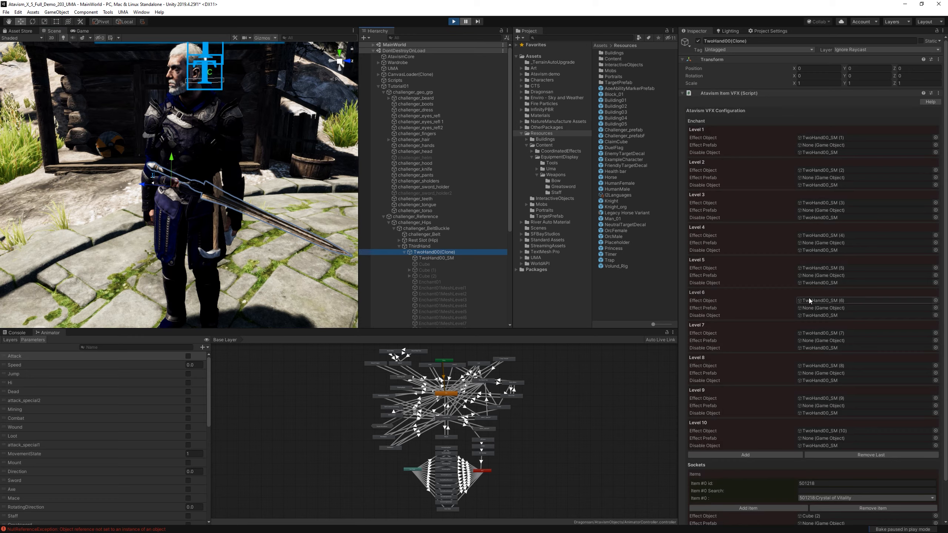
alt+drag(183, 229, 303, 255)
alt+drag(251, 231, 168, 208)
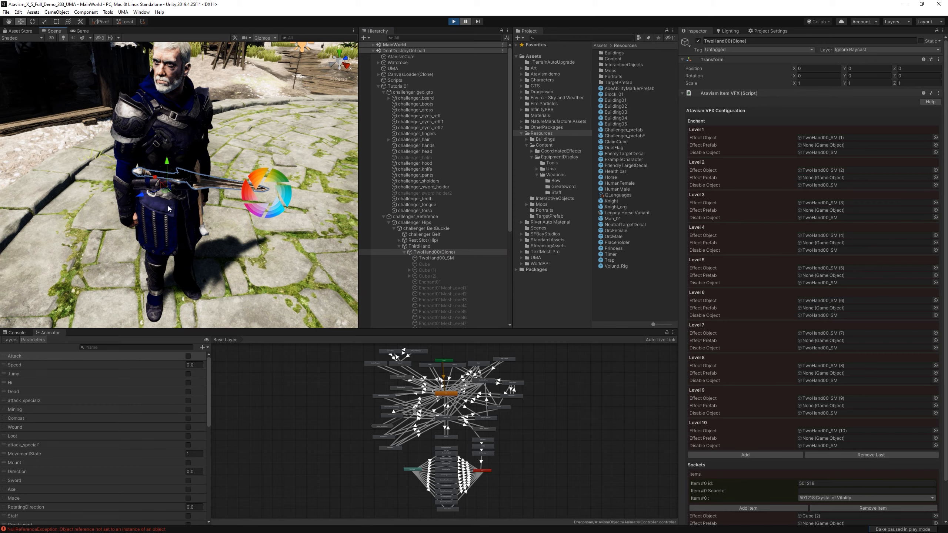
Reduce the size of the 3D gizmo icons in the scene view.
click(275, 38)
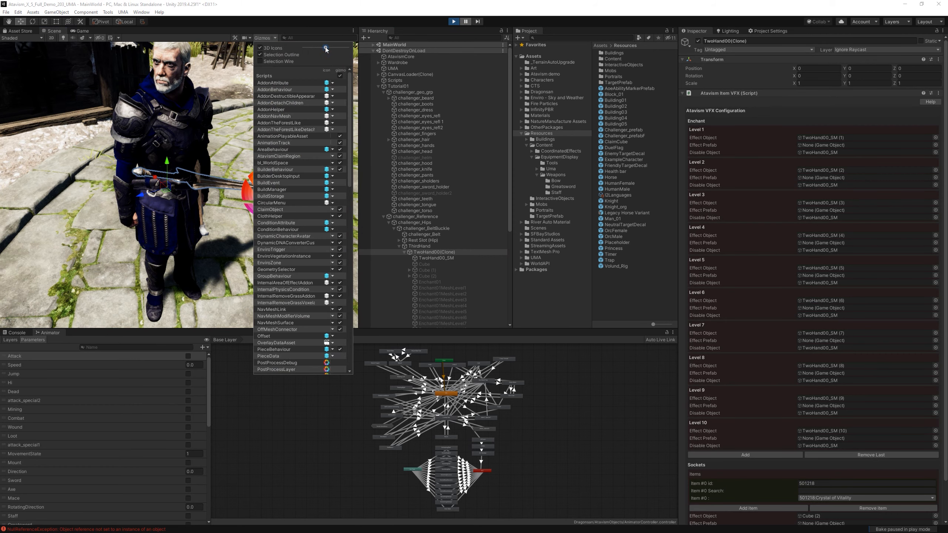
drag(325, 48, 318, 49)
click(227, 74)
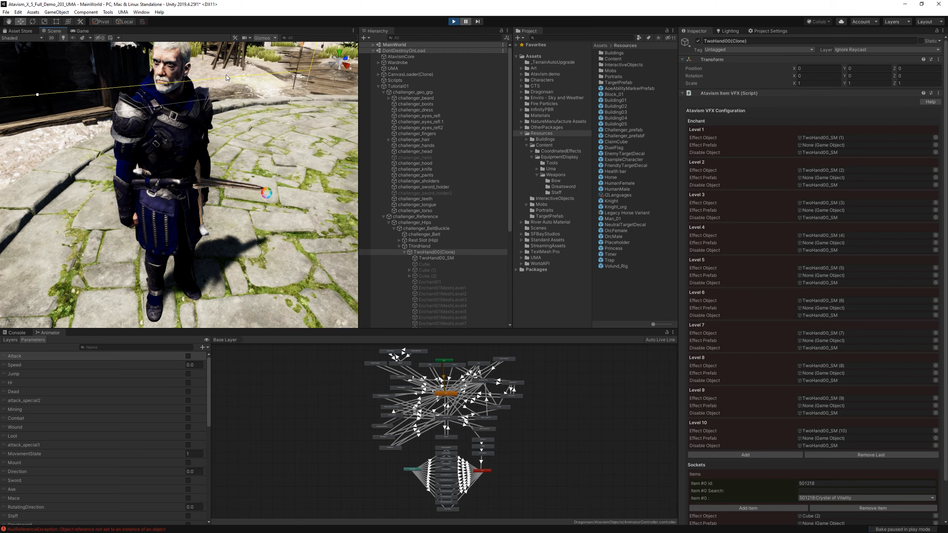
Move and rotate TwoHand00(Clone) so the sword hangs point-down at the belt, with rotation about -70, 88, 14.
click(235, 135)
click(226, 186)
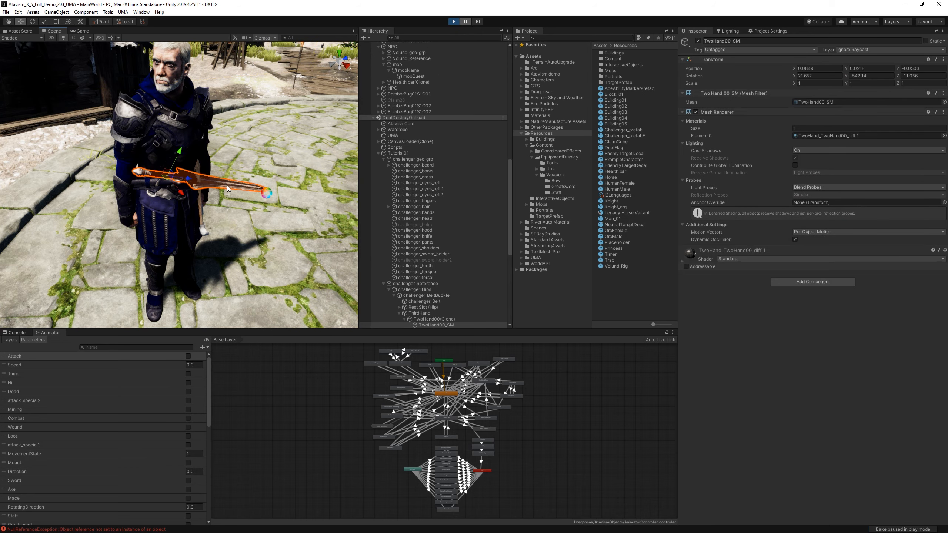
scroll(441, 247, down, 3)
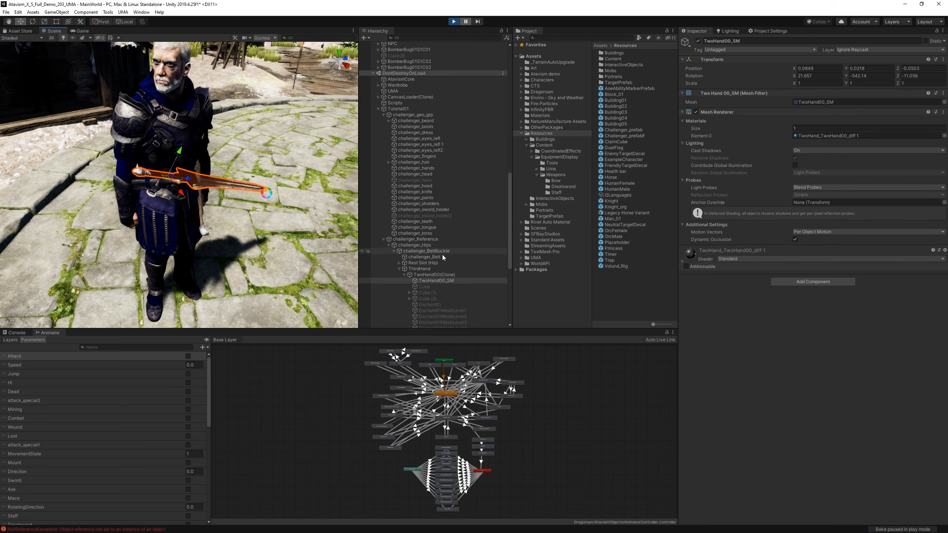
click(436, 275)
key(e)
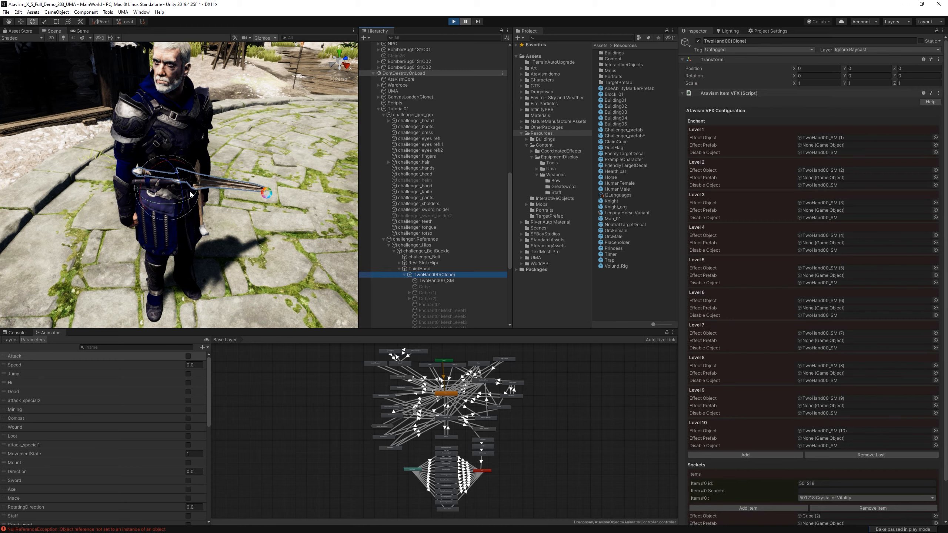
mouse_move(161, 168)
mouse_down()
mouse_move(206, 152)
mouse_move(182, 211)
mouse_move(163, 215)
mouse_move(159, 158)
mouse_move(172, 170)
mouse_up()
drag(177, 203, 149, 148)
key(w)
key(e)
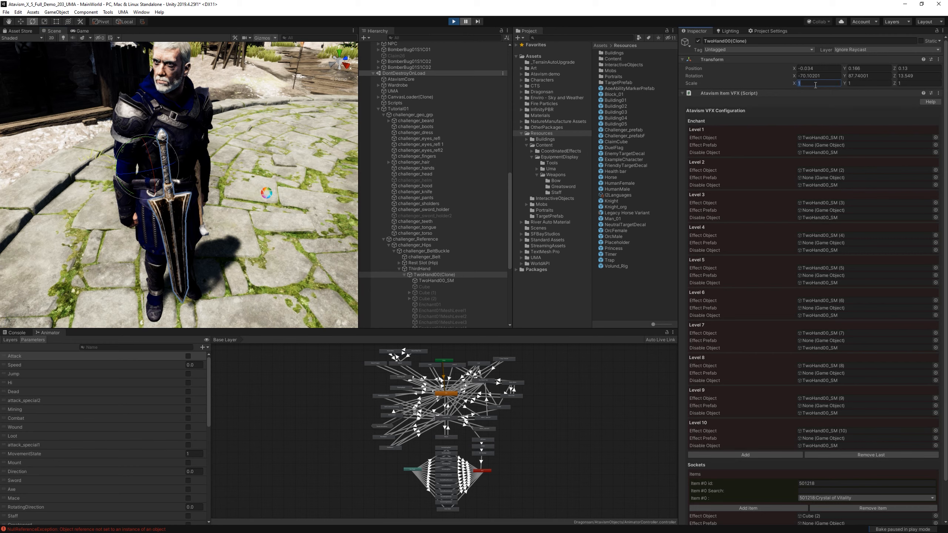
Set the scale of TwoHand00(Clone) to 0.5 on all three axes.
text(.5)
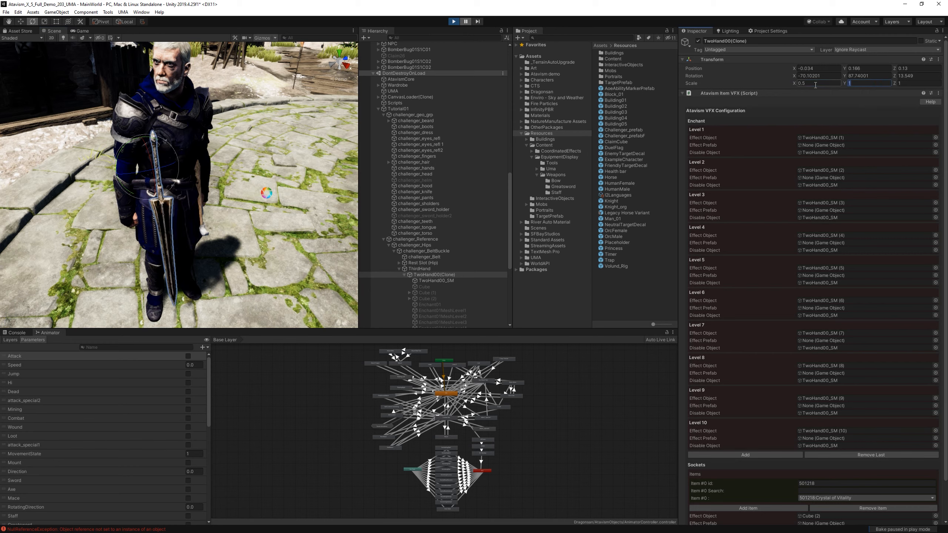
text(0.5)
key(Tab)
text(.5)
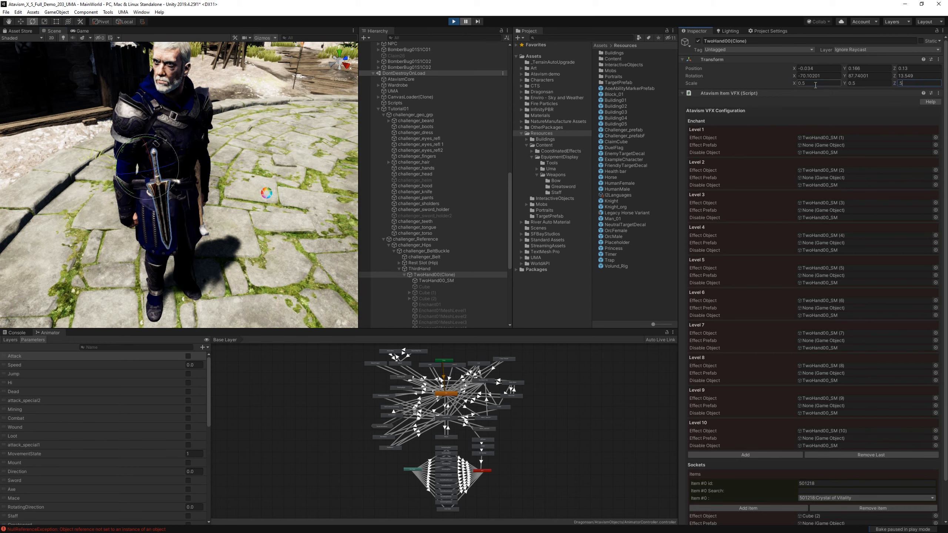
Set the scale of TwoHand00(Clone) to 0.6 on all three axes.
click(815, 85)
text(0.6)
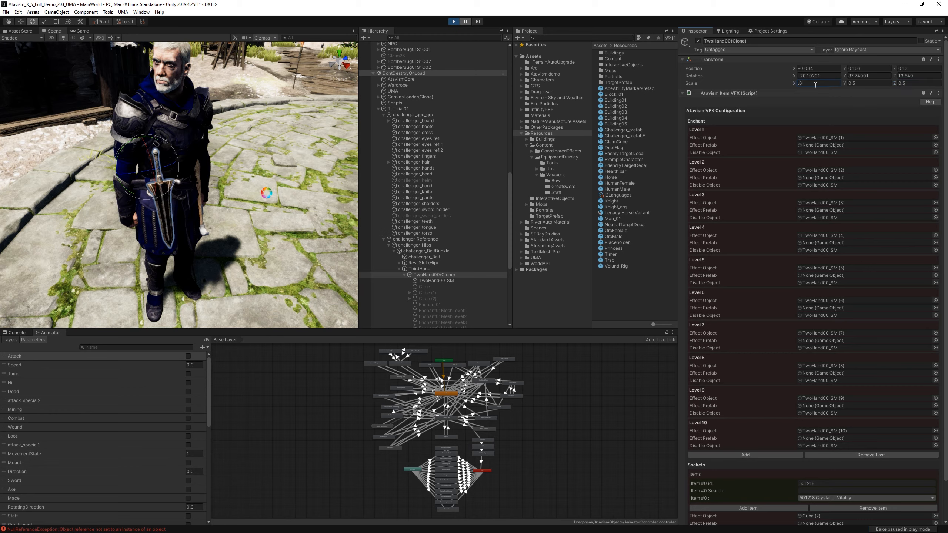
key(Tab)
text(0.6)
key(Tab)
text(.6)
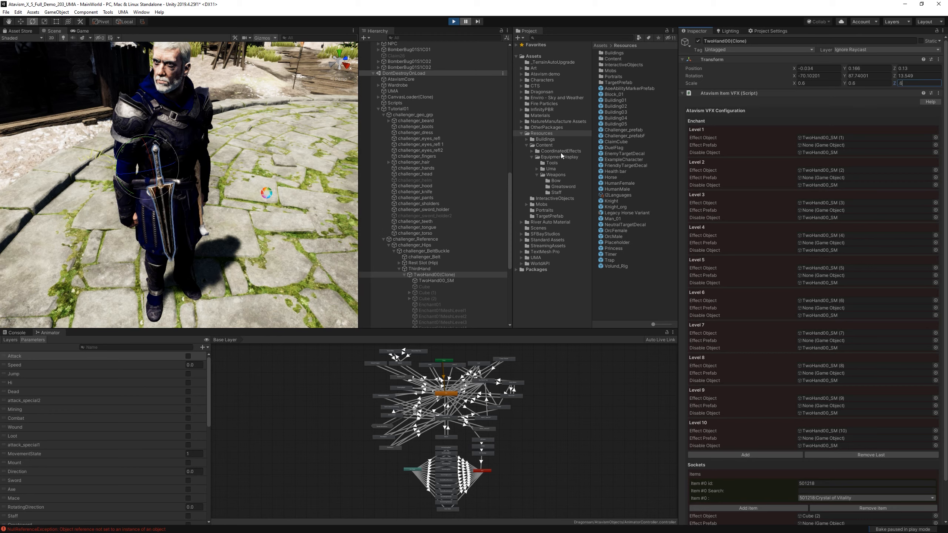
Move TwoHand00(Clone) to about 0, 0.154, 0.123 and rotate it to about -49, 152, -45 at the belt.
right_click(265, 234)
alt+drag(265, 233, 233, 225)
key(w)
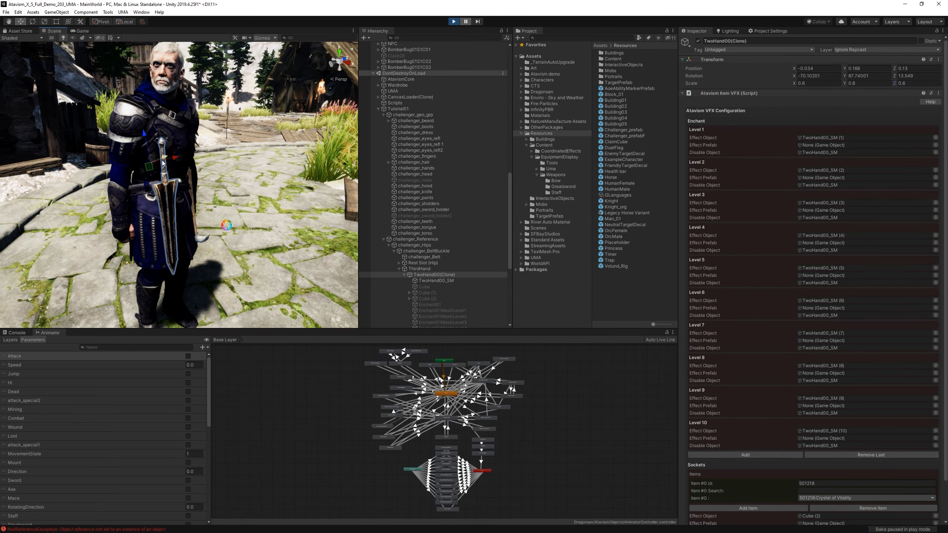
key(e)
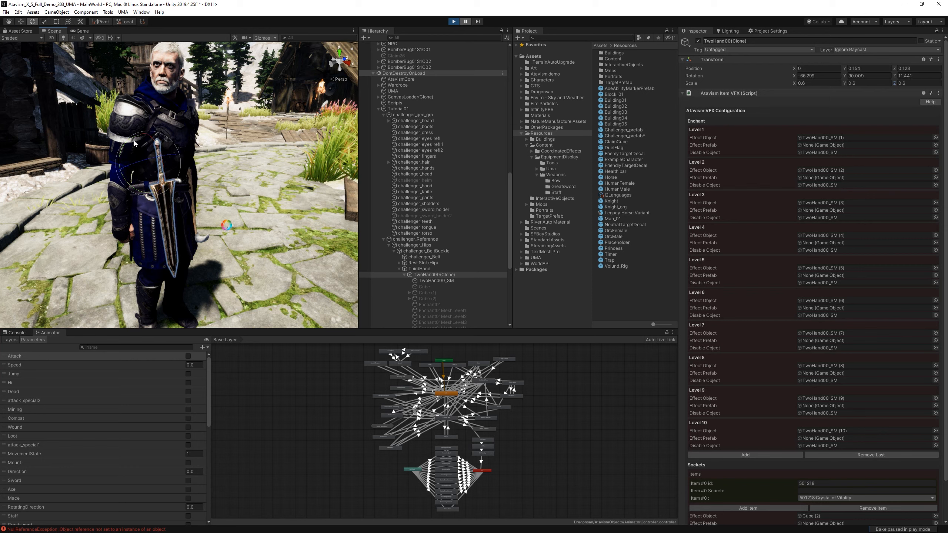
drag(131, 141, 162, 152)
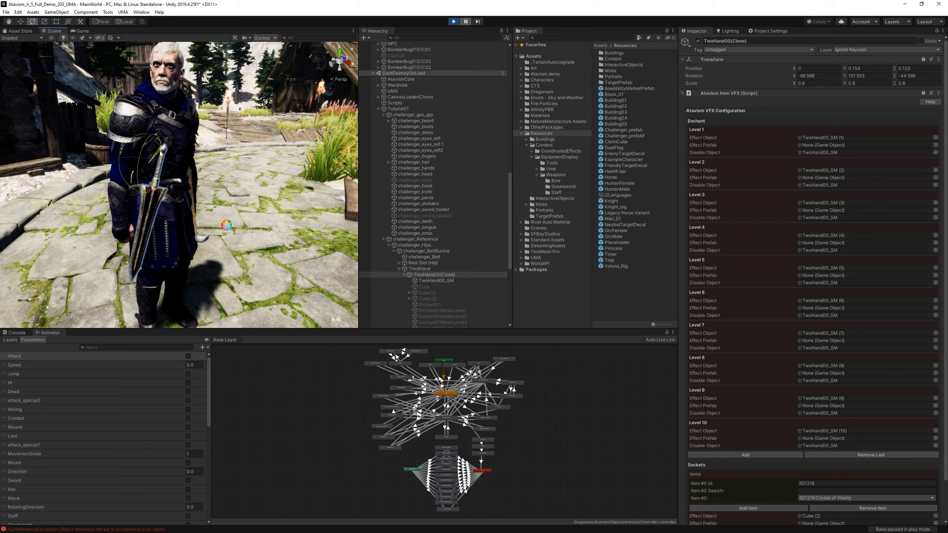
Shift the sword to about 0.033, 0.143, 0.108 and turn it to about -62, 169, -45.
alt+drag(200, 187, 211, 265)
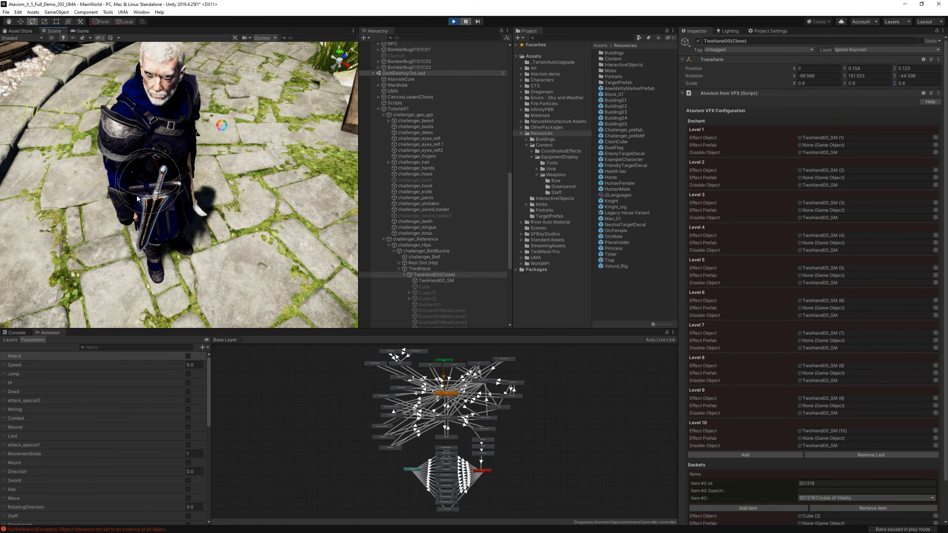
key(w)
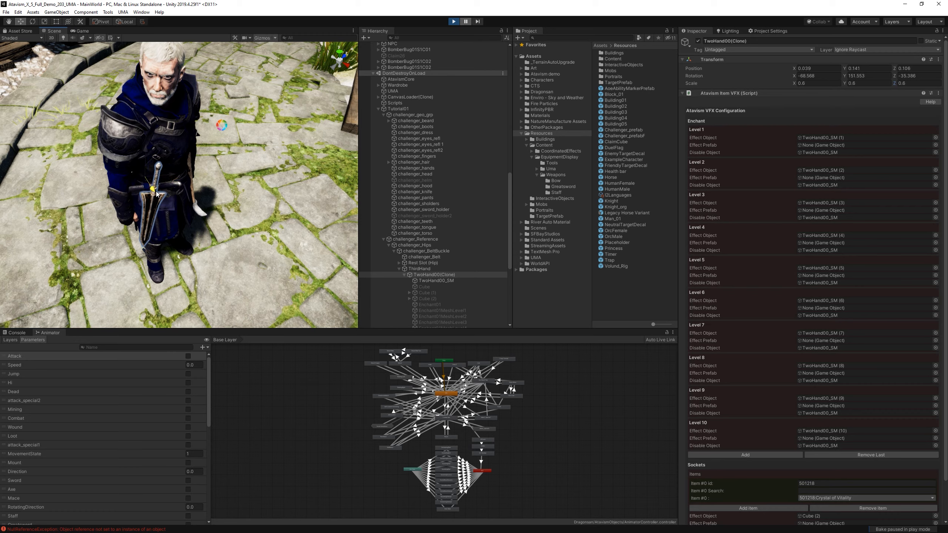
key(e)
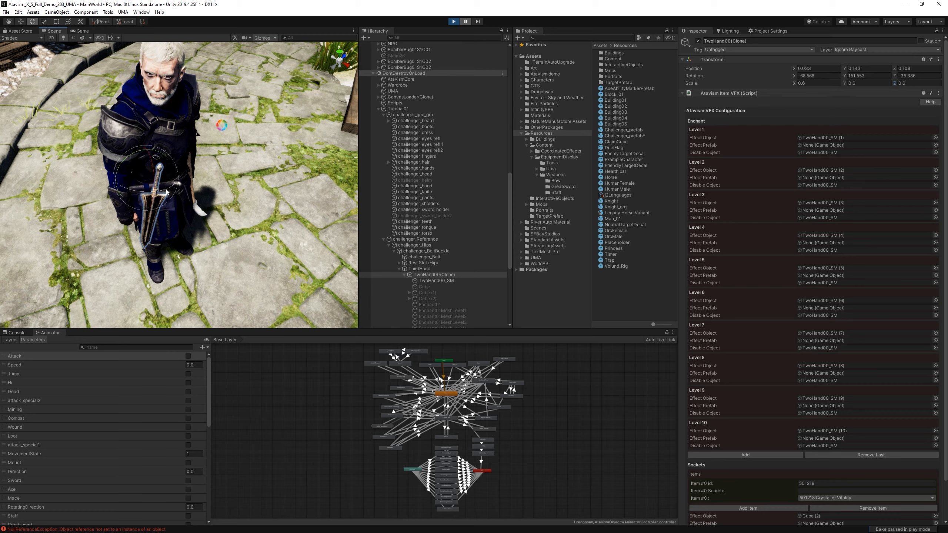
alt+drag(174, 193, 207, 159)
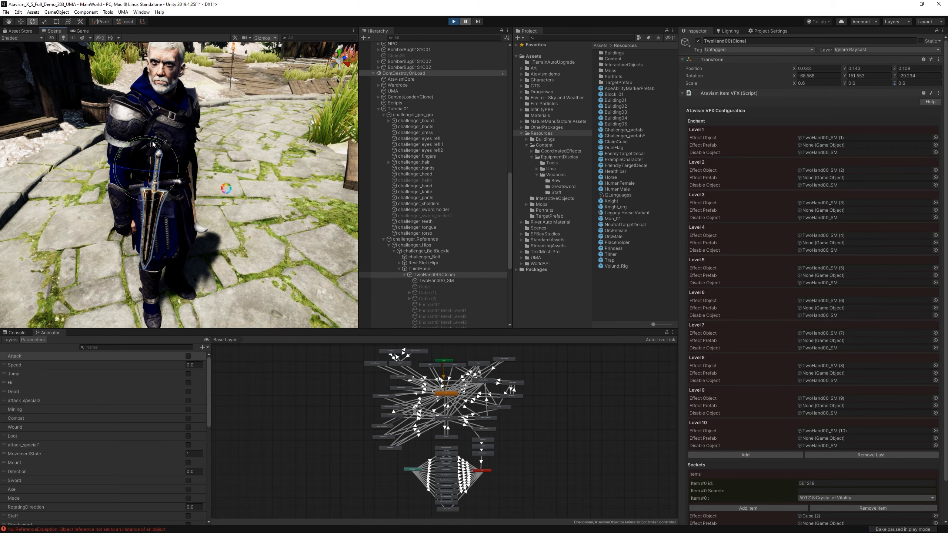
alt+drag(160, 147, 137, 209)
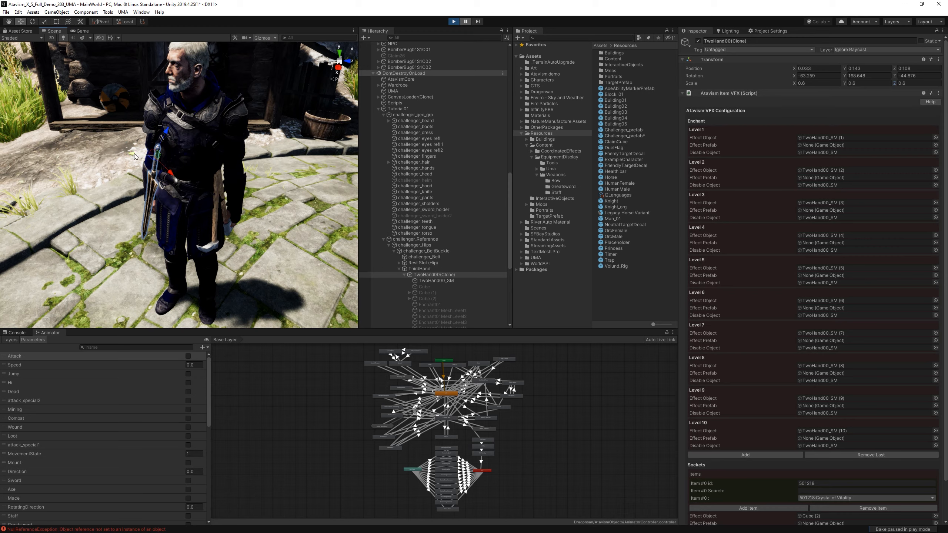
Fit the sword against the character's hip at position 0.071, 0.06, 0.114 with rotation about -65.6, 174.7, -50.3.
alt+drag(157, 198, 135, 182)
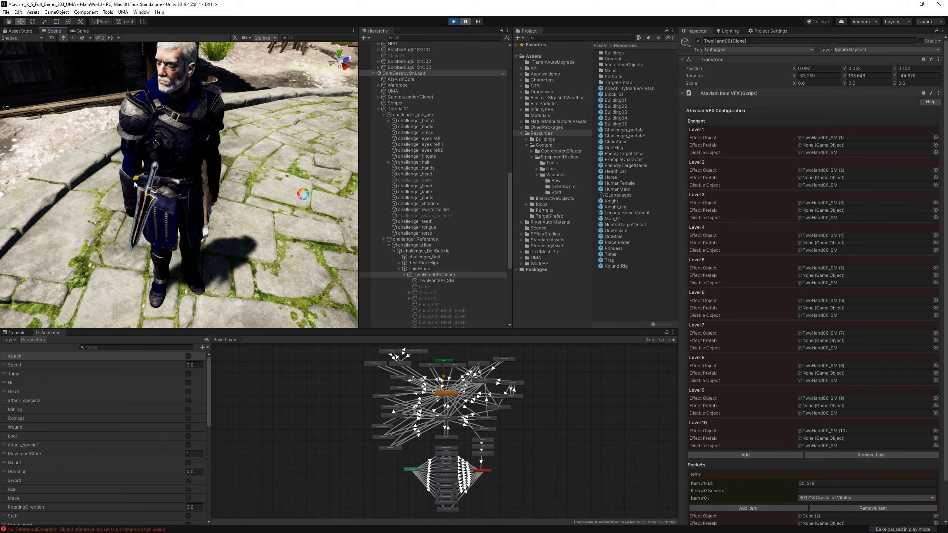
key(e)
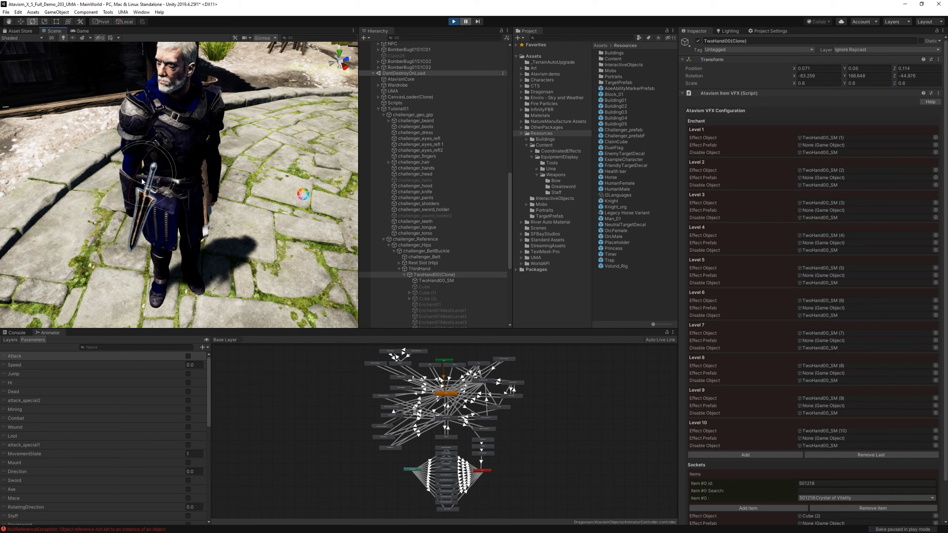
drag(140, 165, 176, 185)
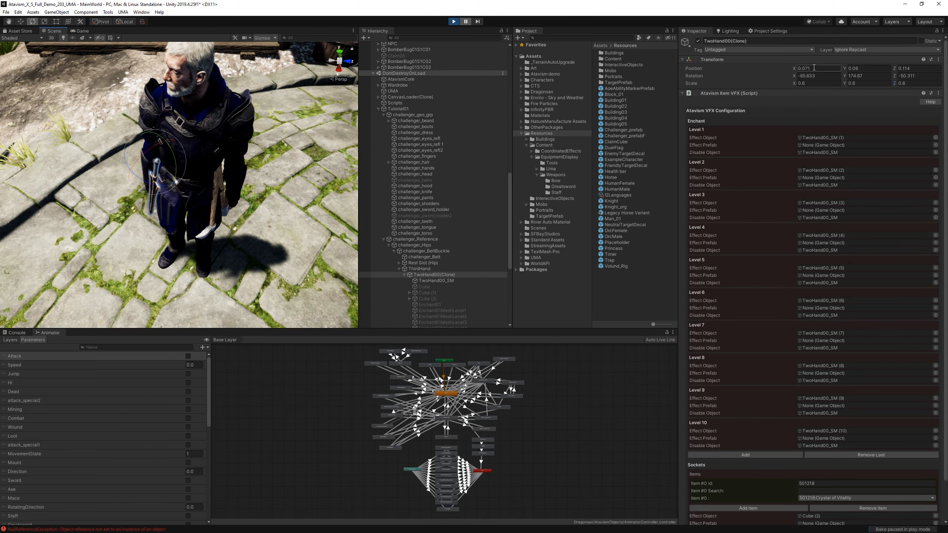
In the Greatsword prefab TwoHand00 New (Tutorial), set the Third Hand Rest Slot Position X to the sword's 0.071.
click(561, 187)
click(631, 59)
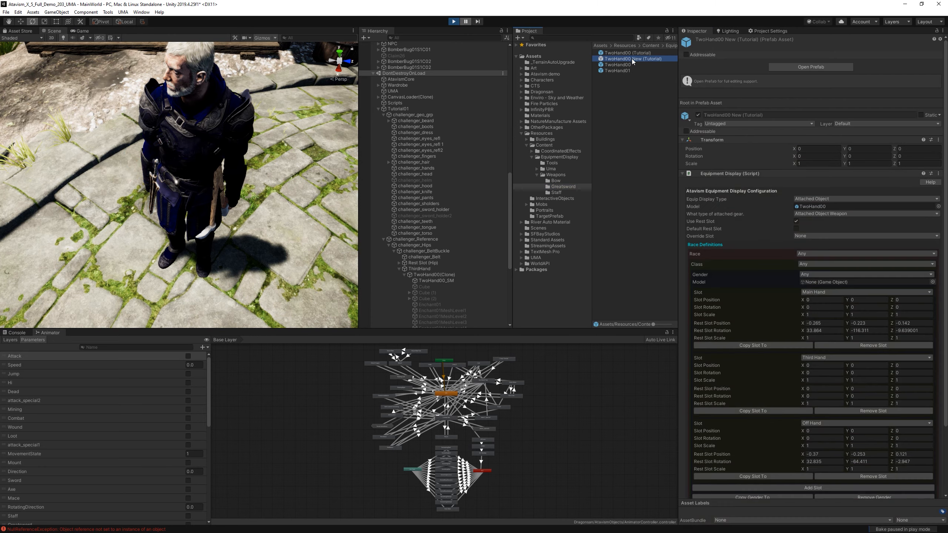
click(821, 309)
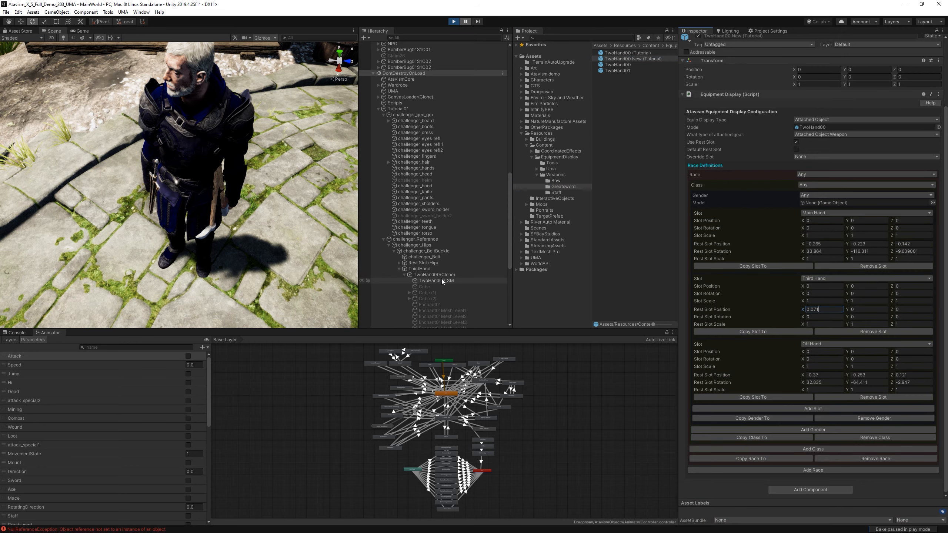
Copy the remaining position values from TwoHand00(Clone) into the prefab's Third Hand Rest Slot Position: Y 0.06 and Z 0.114.
click(404, 275)
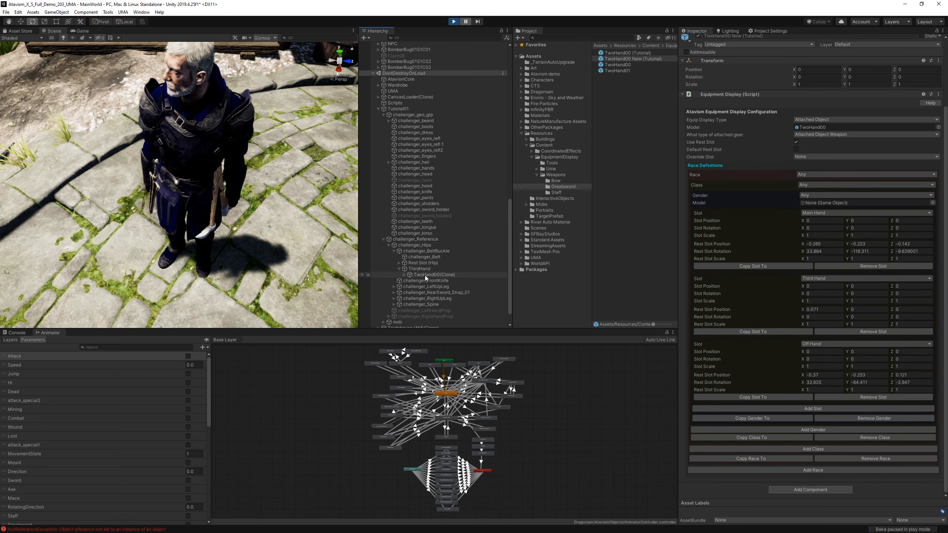
click(423, 275)
scroll(876, 60, up, 3)
click(855, 69)
key(ctrl+c)
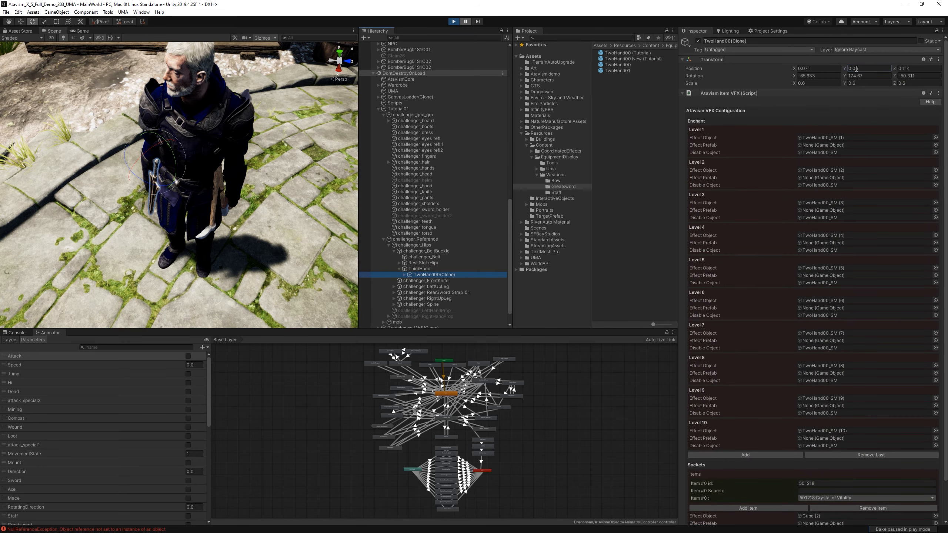
click(640, 59)
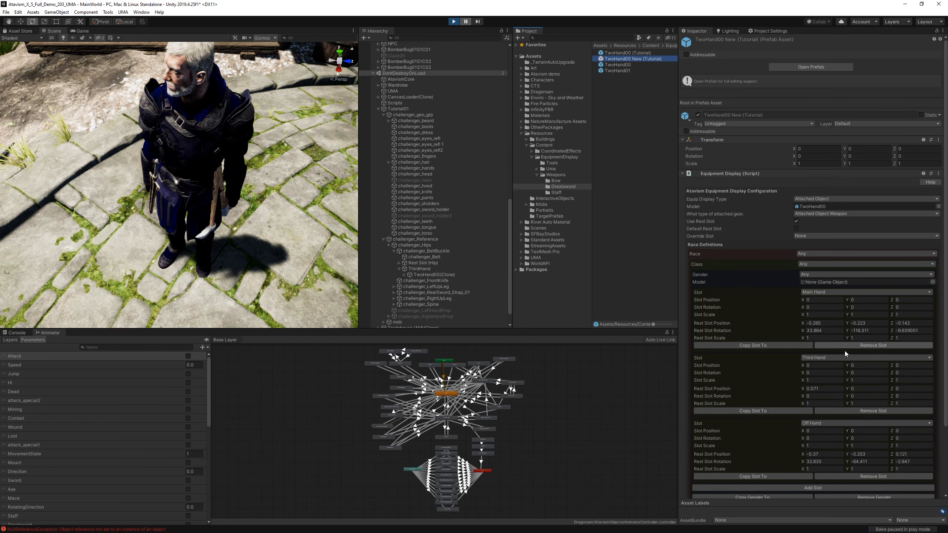
click(867, 388)
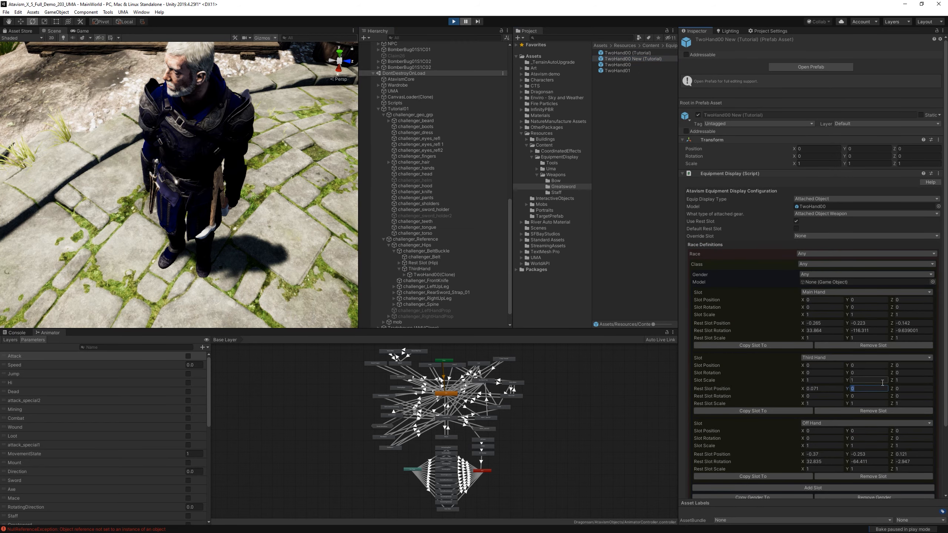
key(ctrl+v)
click(438, 275)
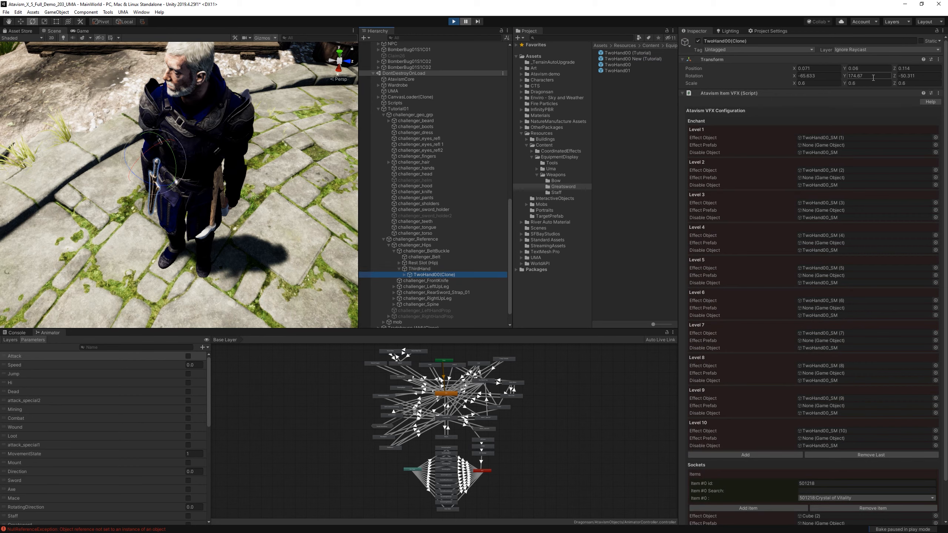
click(910, 68)
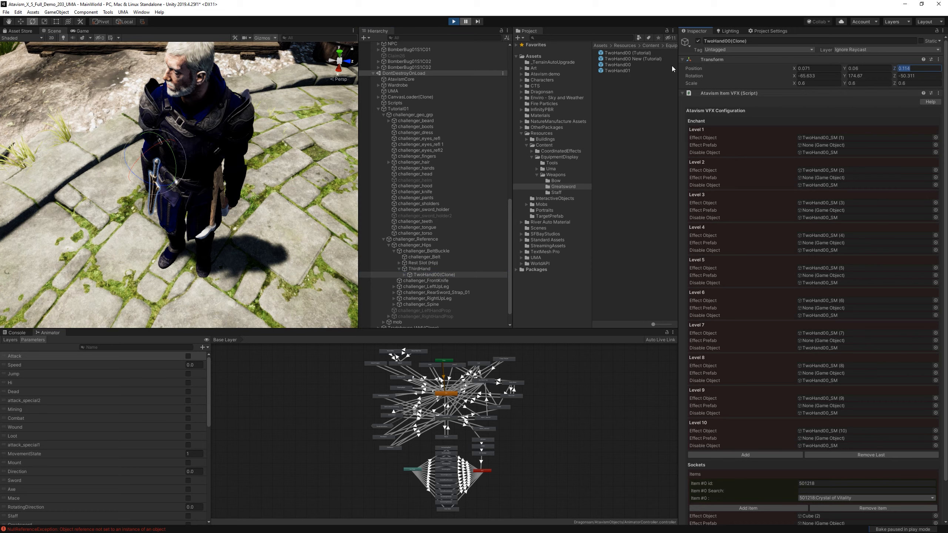
click(645, 59)
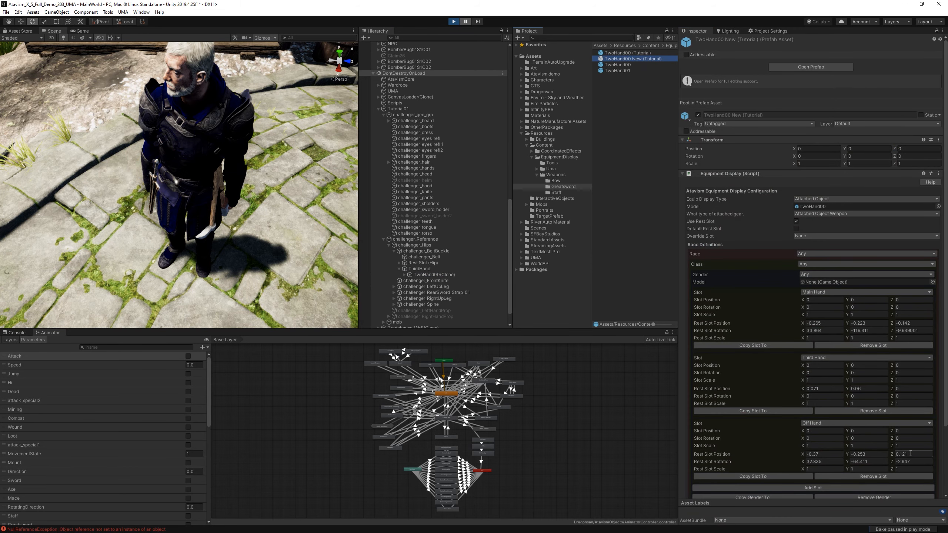
click(907, 390)
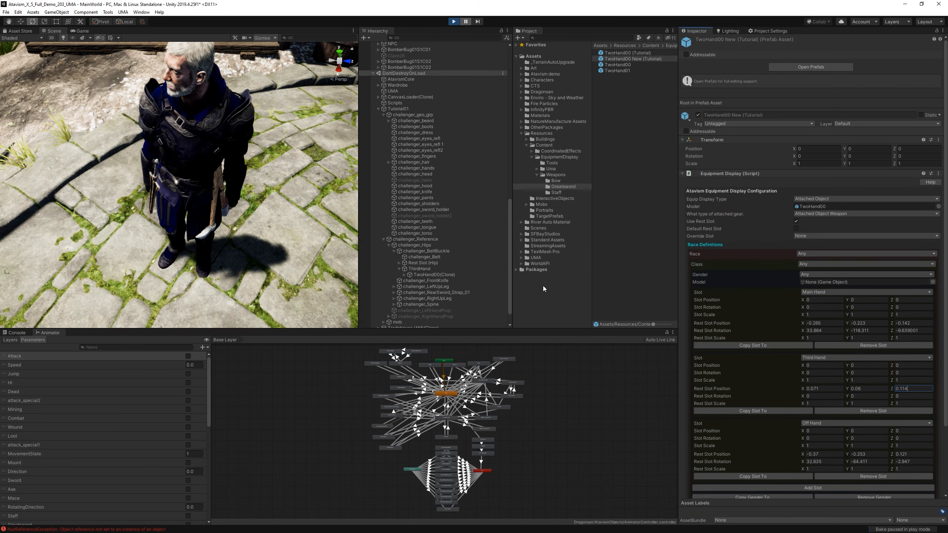
Copy the sword's X and Y rotation, -65.633 and 174.67, into the Third Hand Rest Slot Rotation of TwoHand00 New (Tutorial).
click(434, 274)
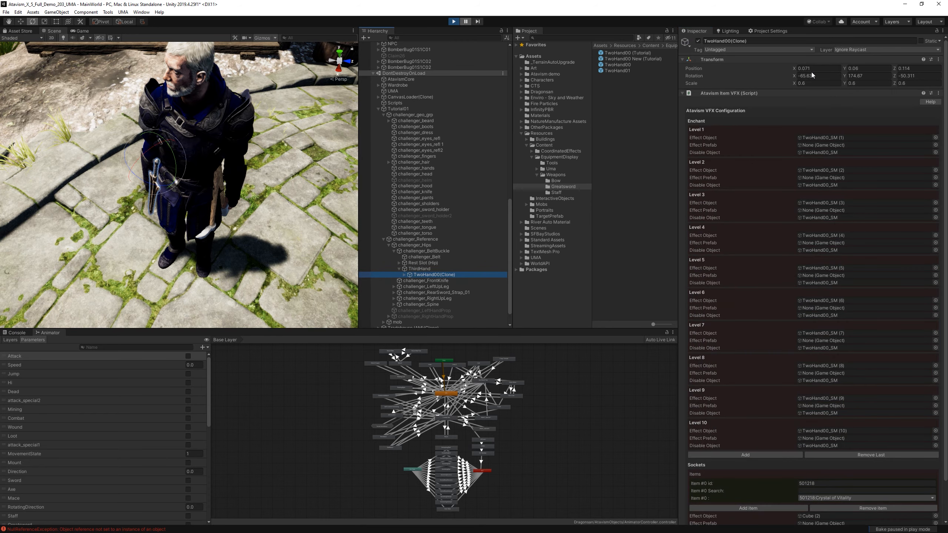
click(812, 76)
click(649, 59)
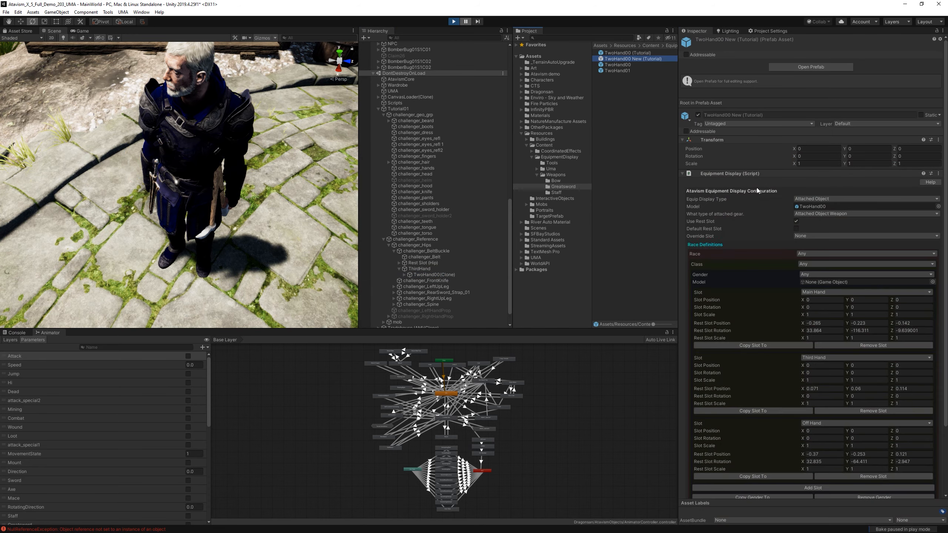
click(824, 397)
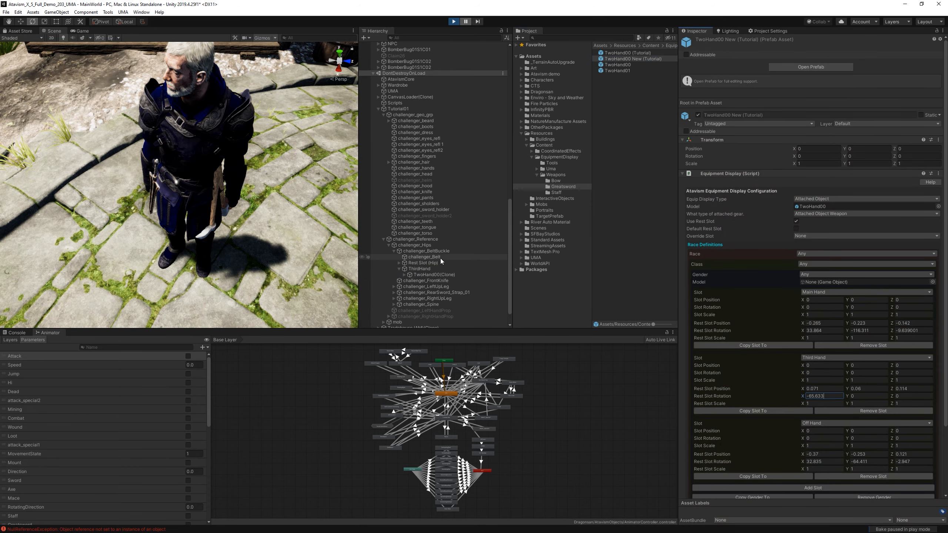
click(440, 274)
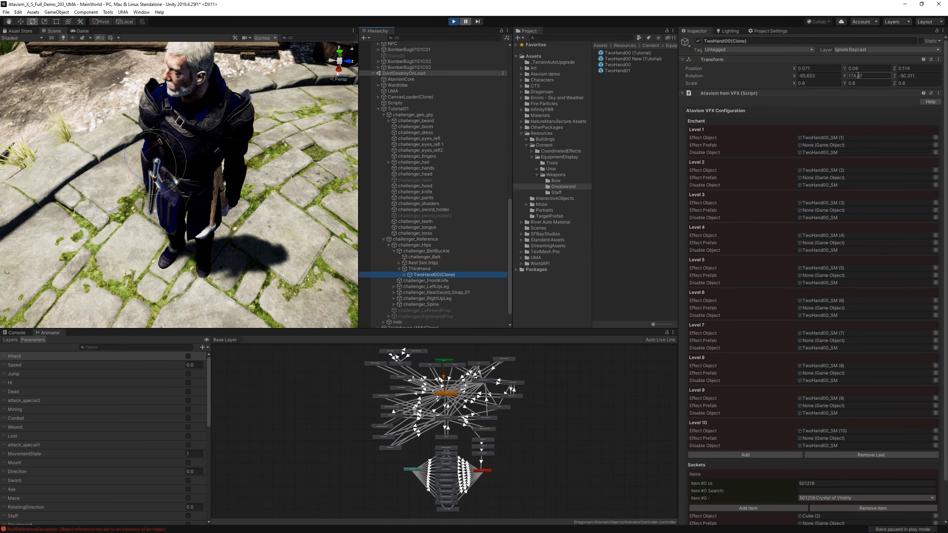
click(858, 76)
click(632, 58)
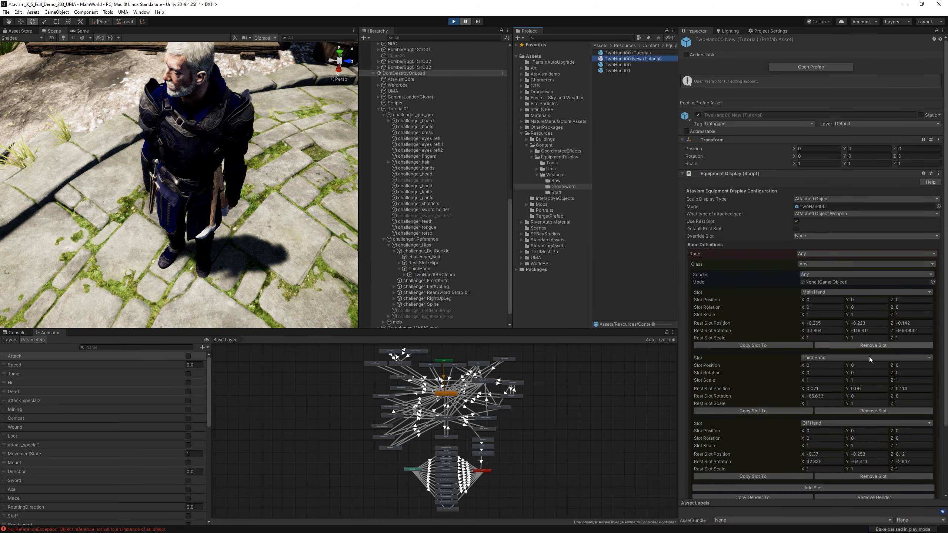
click(868, 395)
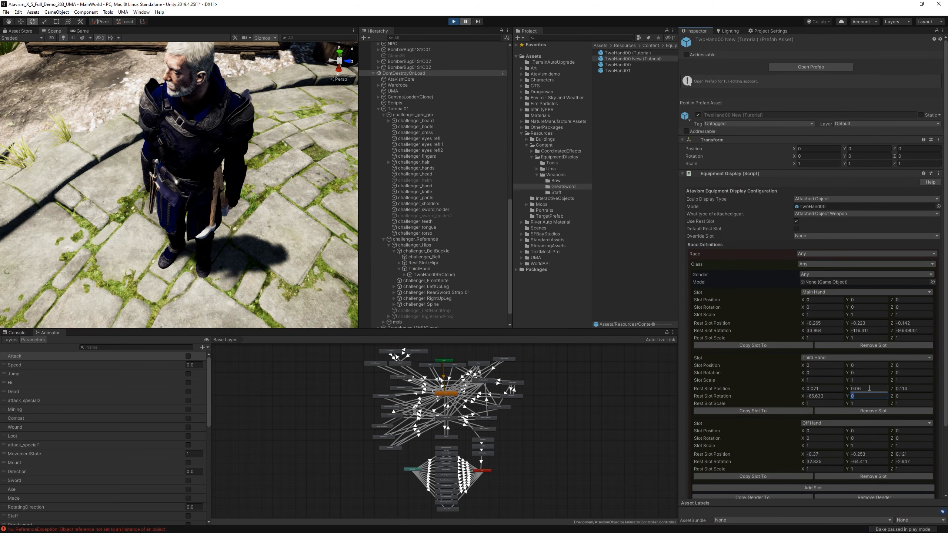
Copy the sword's Z rotation, -50.311, into the prefab's Third Hand Rest Slot Rotation.
click(434, 275)
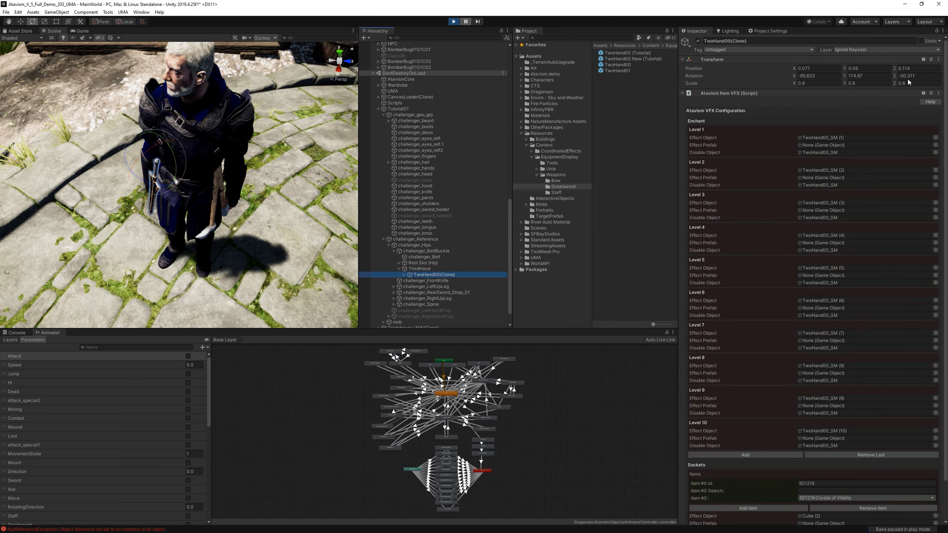
click(642, 60)
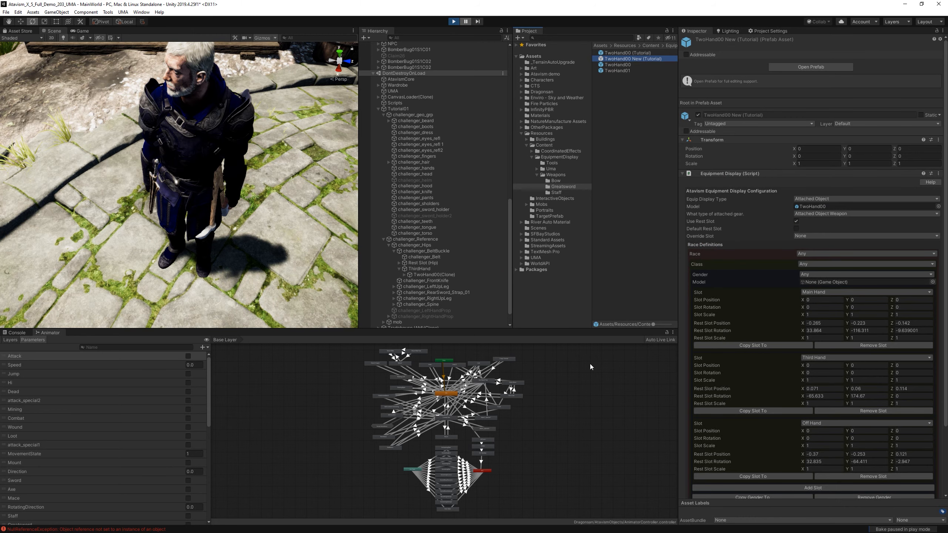
click(439, 275)
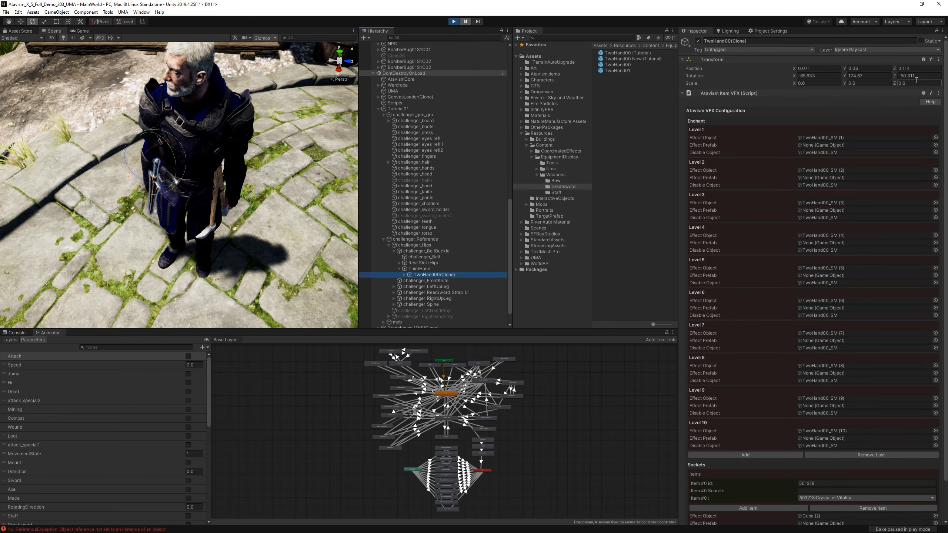
click(914, 77)
click(656, 59)
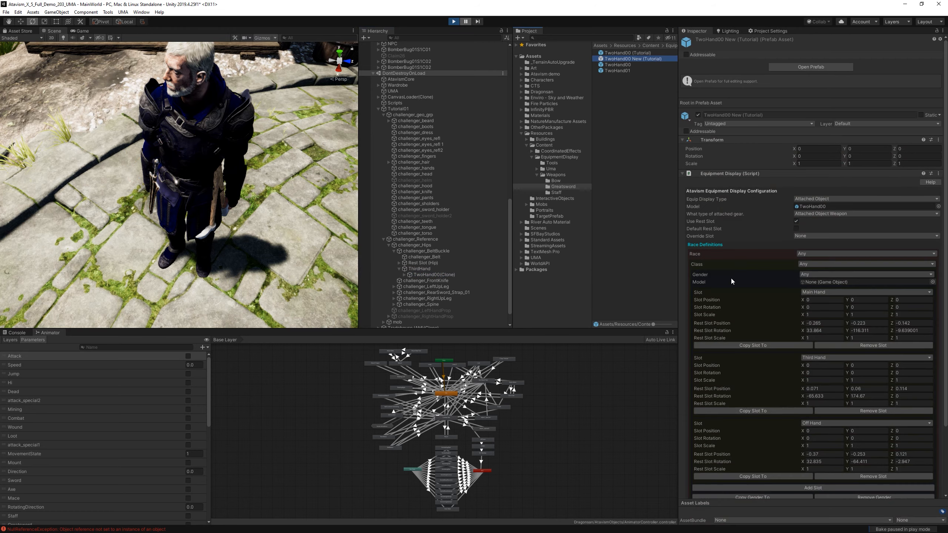
click(912, 396)
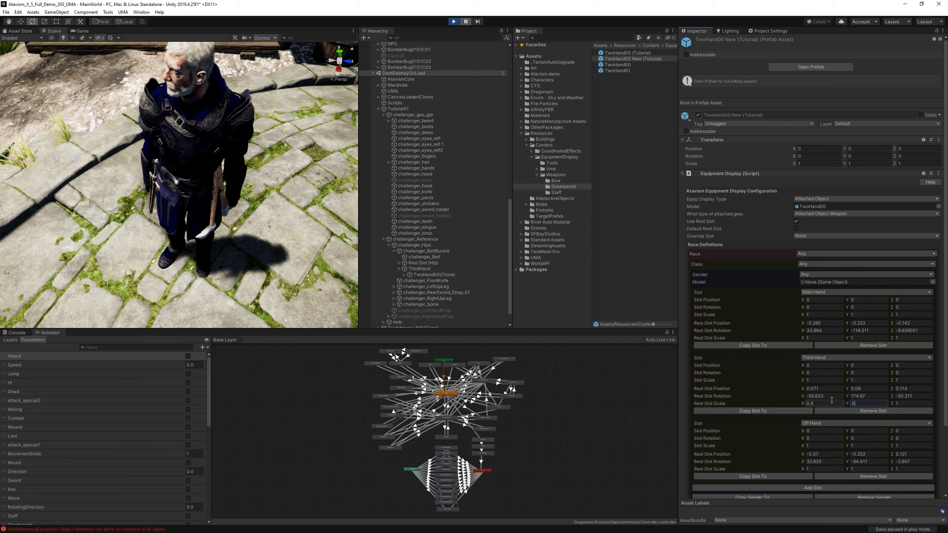
Set the Third Hand Rest Slot Scale to 0.6 on all three axes and resume the paused game.
key(Tab)
text(.6)
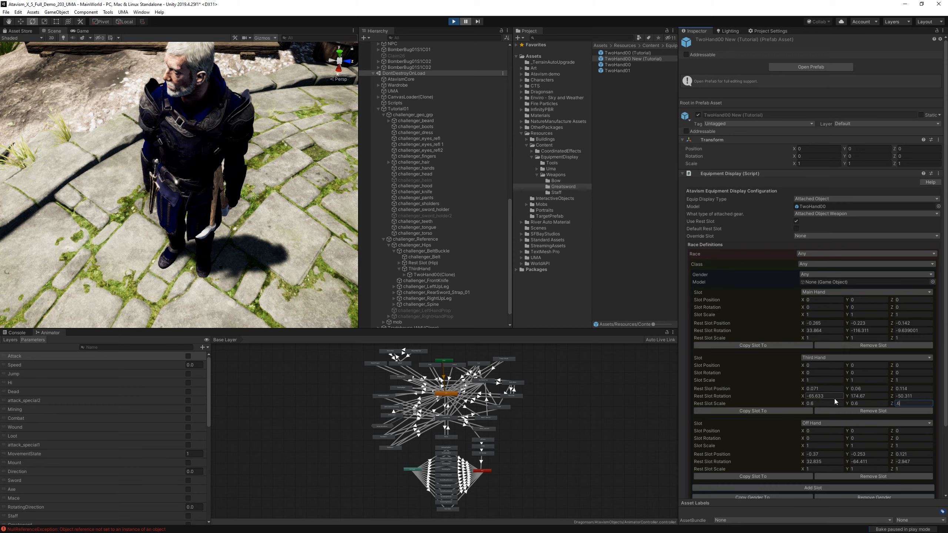
click(835, 398)
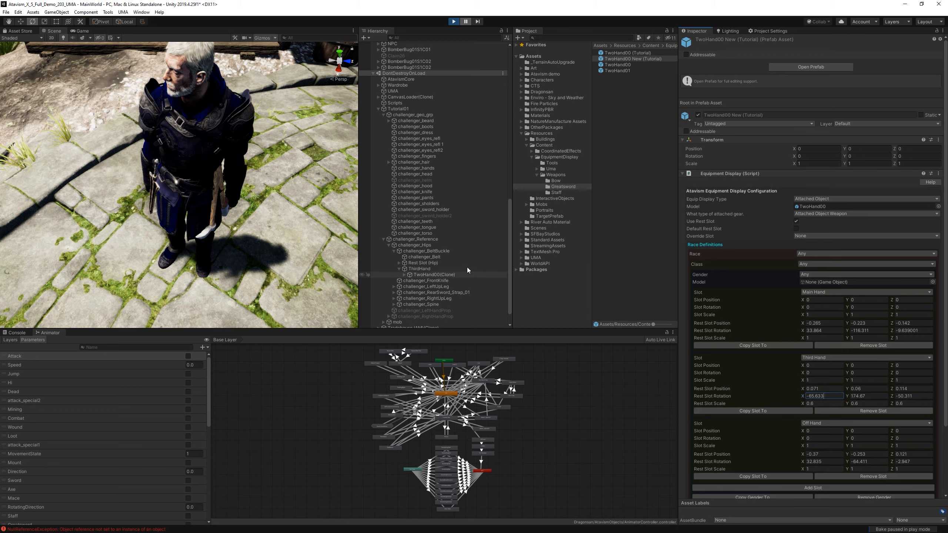
click(468, 22)
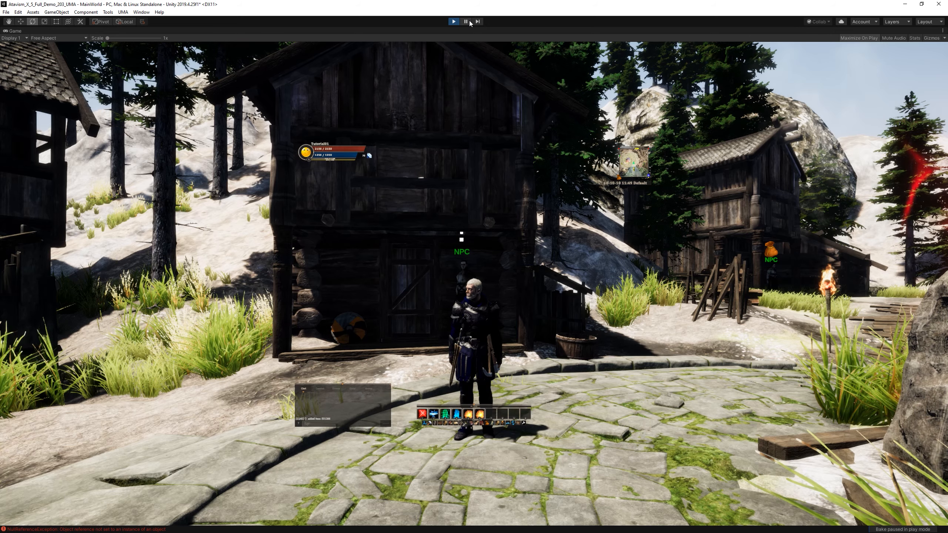
Open the character and inventory windows and arrange them side by side without overlap.
drag(483, 353, 567, 355)
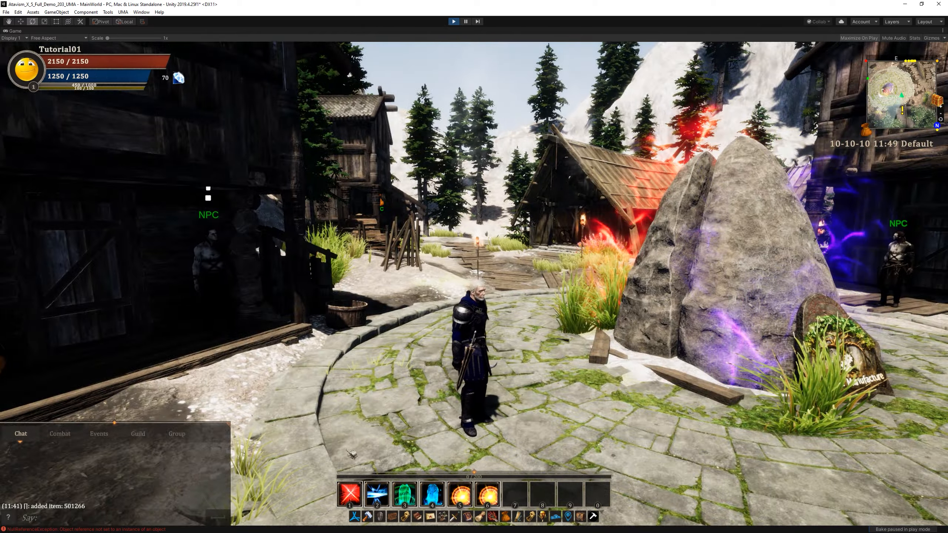
scroll(465, 397, up, 3)
drag(465, 397, 440, 475)
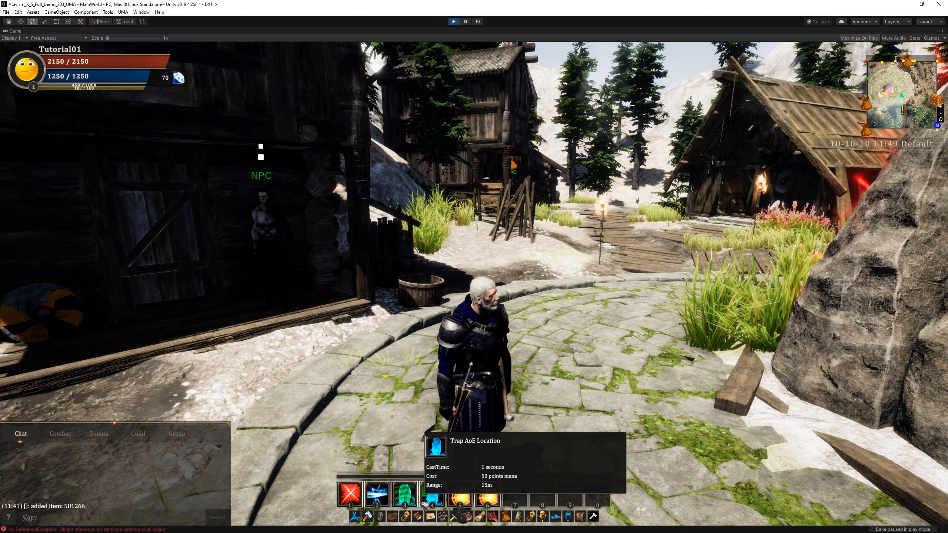
click(382, 518)
click(392, 517)
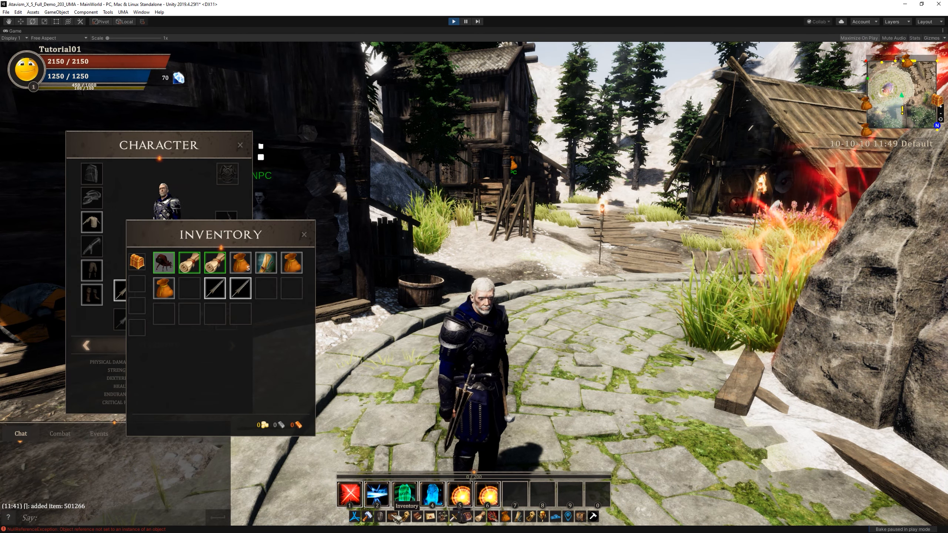
click(178, 146)
drag(178, 145, 112, 153)
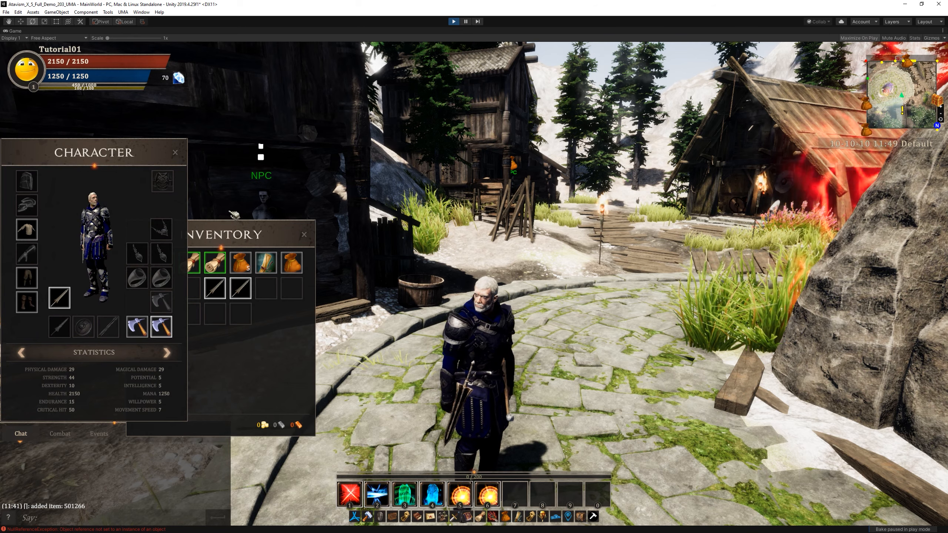
drag(245, 241, 307, 228)
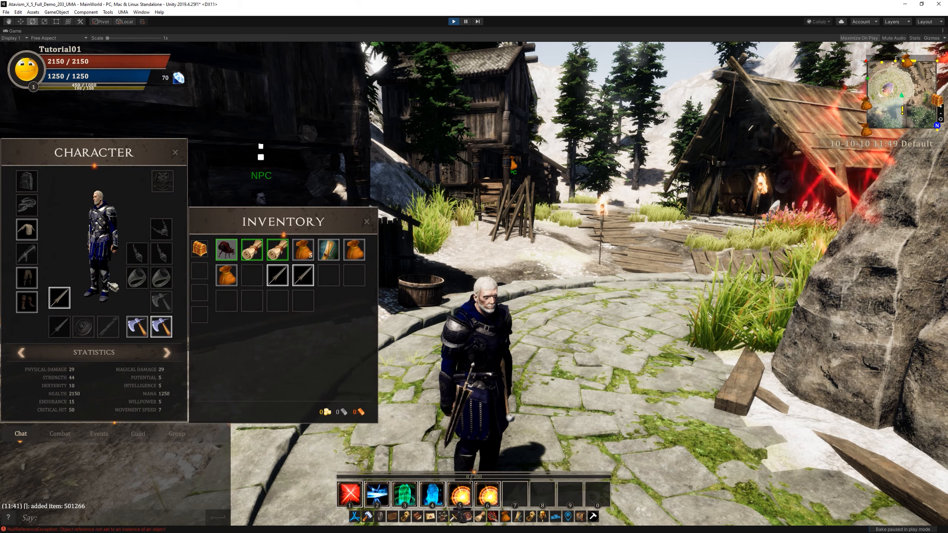
Unequip the sword from the third-hand slot and equip all three tutorial swords in the main-hand, third-hand and off-hand slots.
right_click(68, 298)
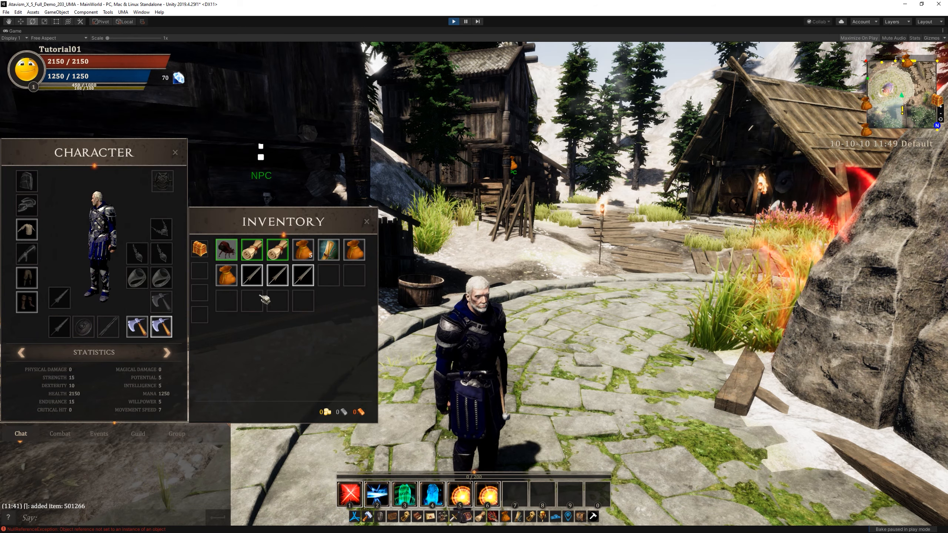
right_click(303, 274)
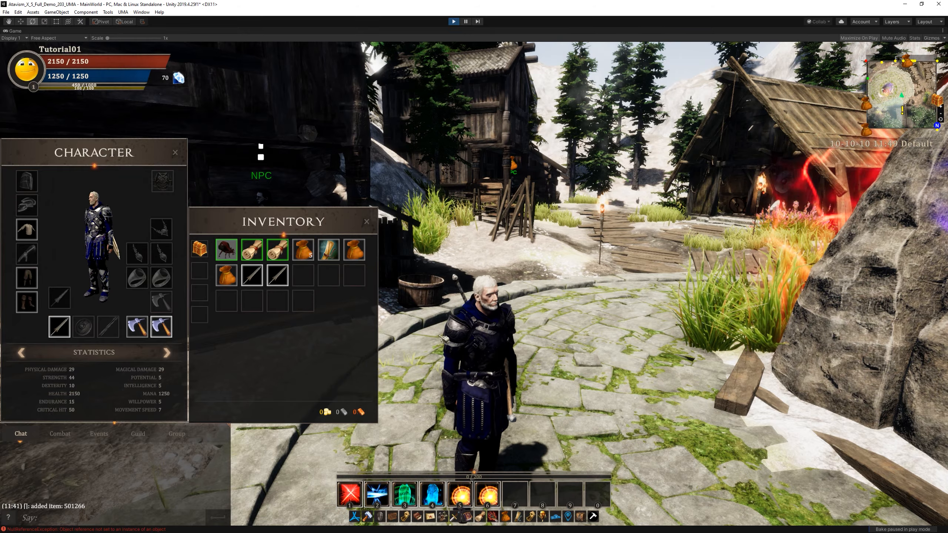
drag(443, 339, 567, 336)
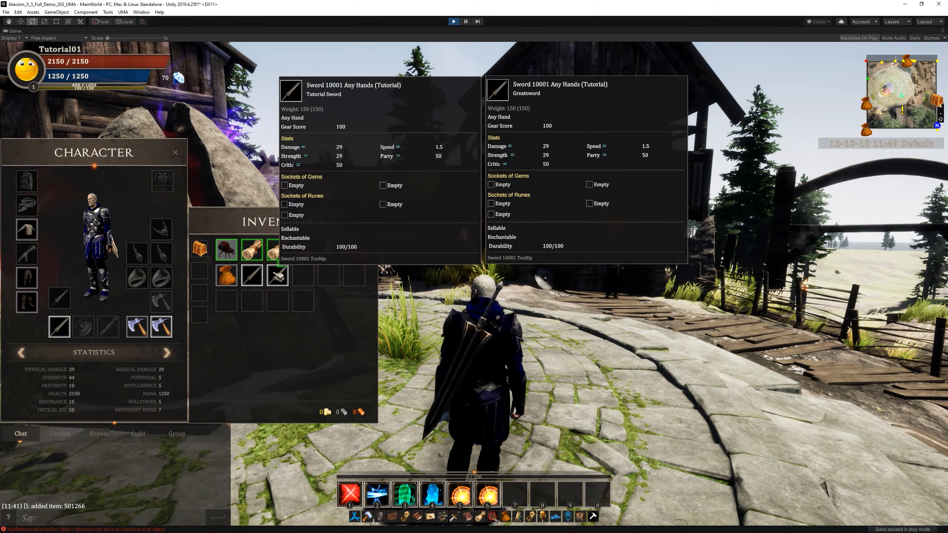
right_click(277, 275)
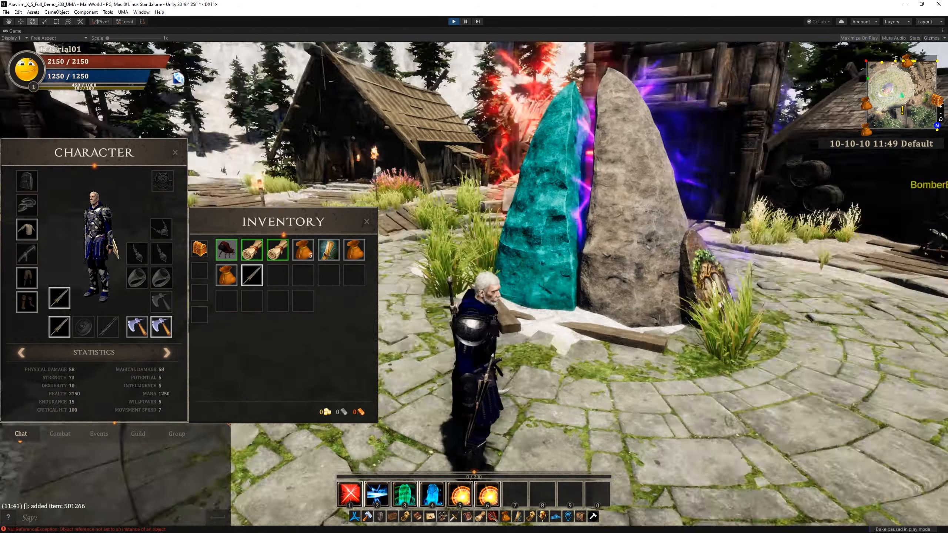
drag(537, 223, 515, 239)
right_click(253, 276)
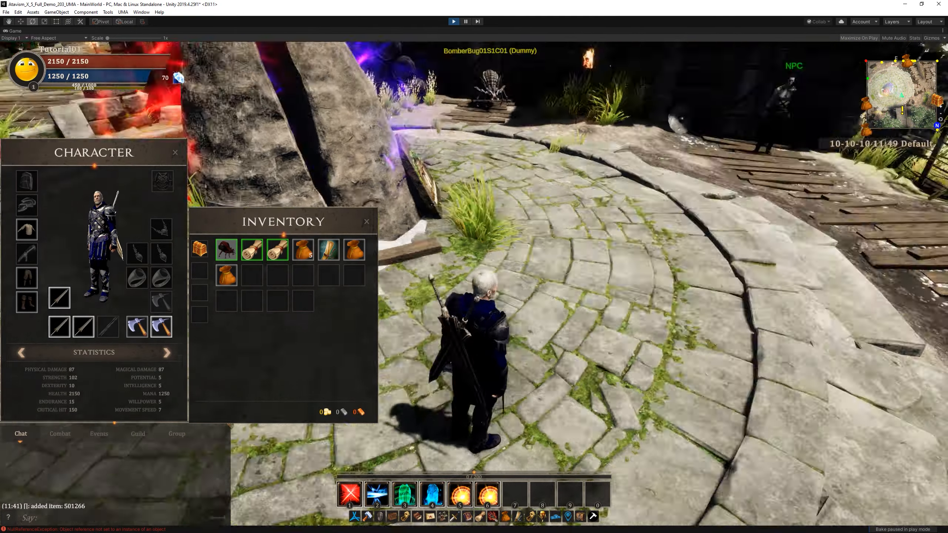
Target the BomberBug dummy with weapons drawn and examine from several angles how the three swords sit in the character's hands.
drag(202, 150, 432, 100)
key(w)
right_drag(499, 348, 455, 344)
right_drag(463, 285, 475, 285)
key(s)
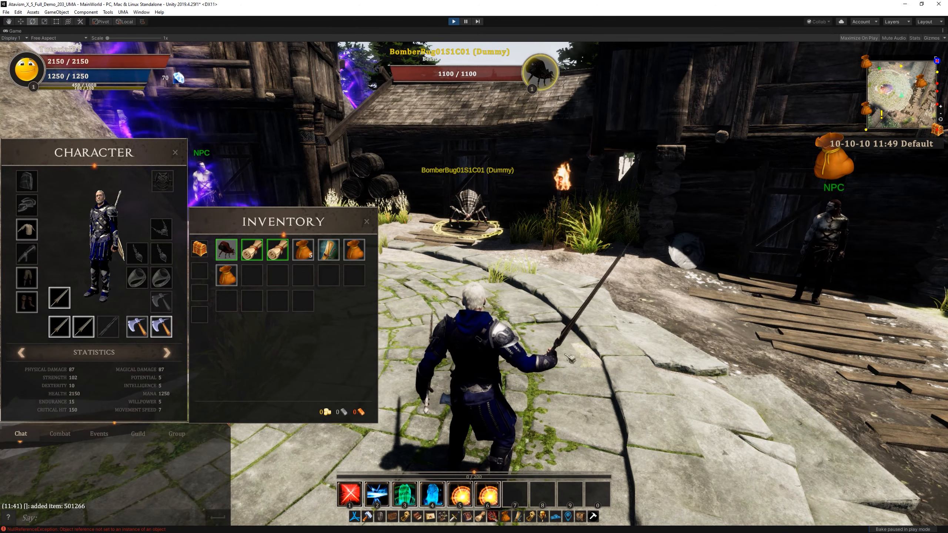
drag(569, 358, 503, 182)
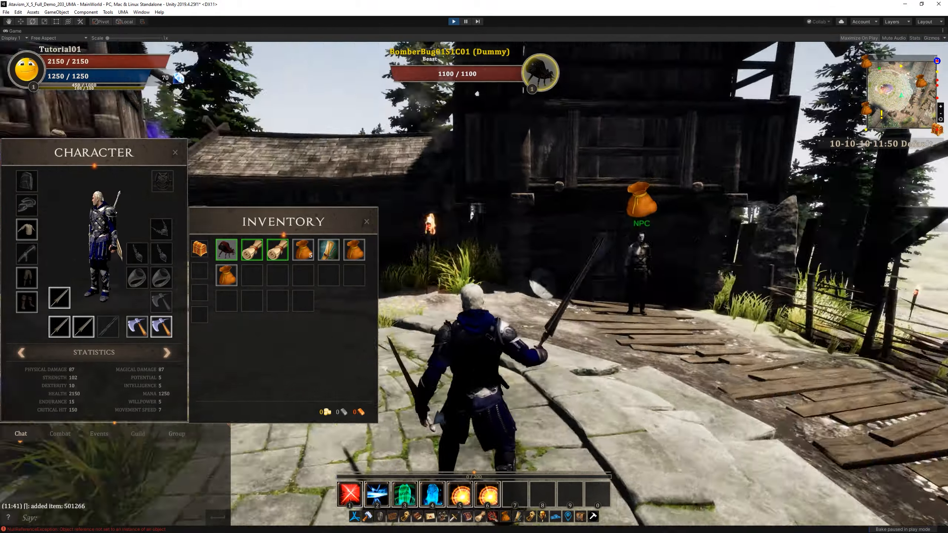
drag(664, 351, 446, 279)
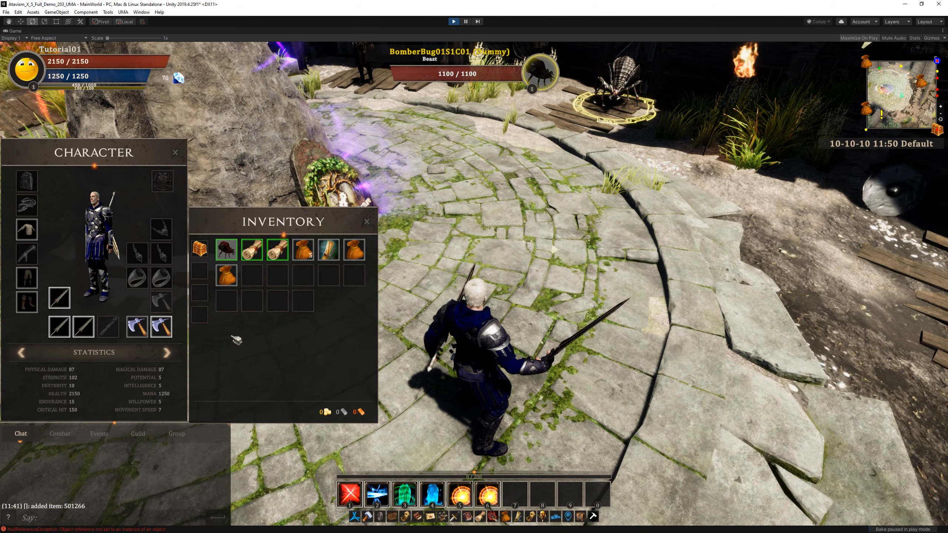
Unequip all three swords, equip only one in the main-hand slot and view it drawn in the character's right hand.
right_click(62, 327)
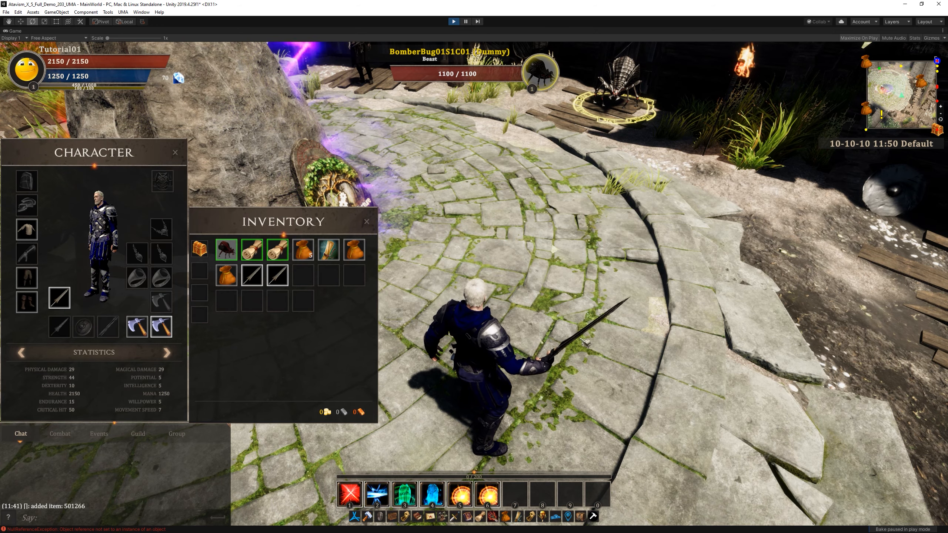
right_click(64, 299)
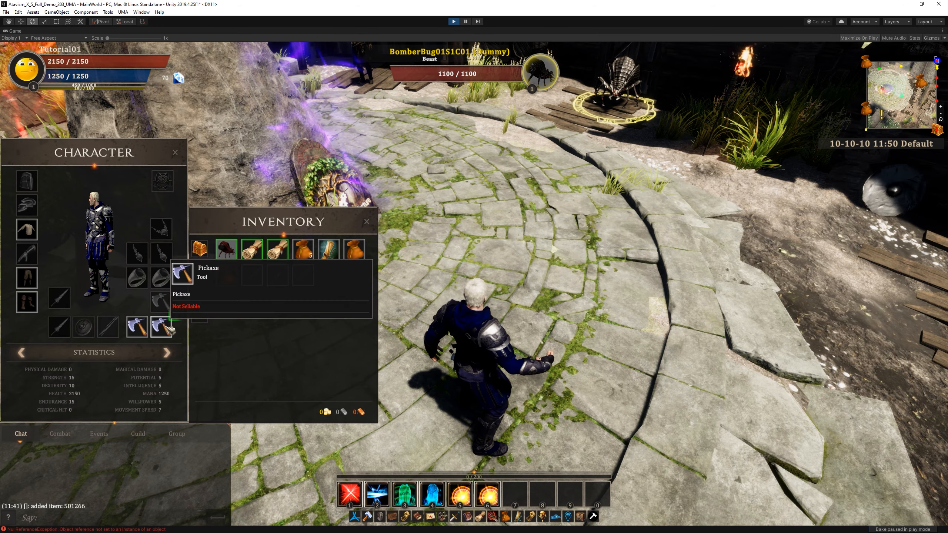
drag(257, 276, 66, 324)
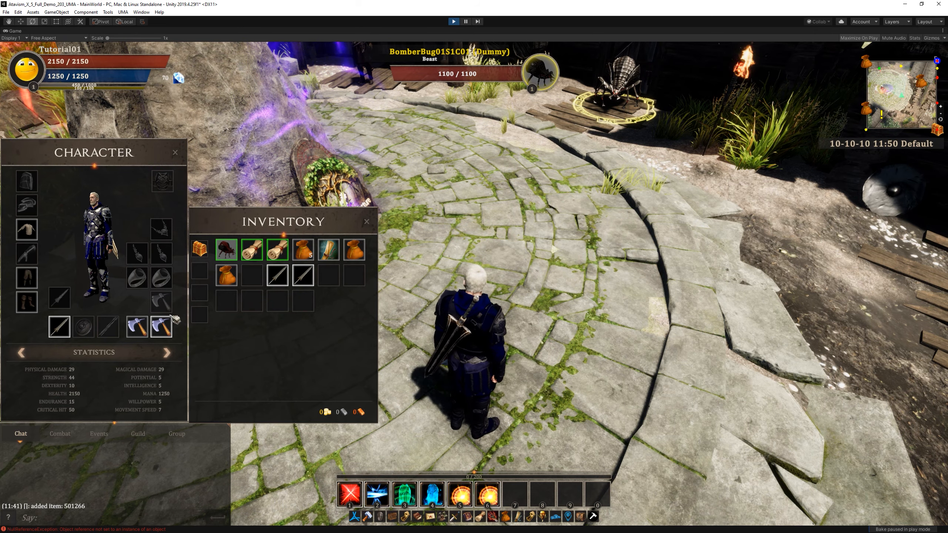
mouse_move(76, 328)
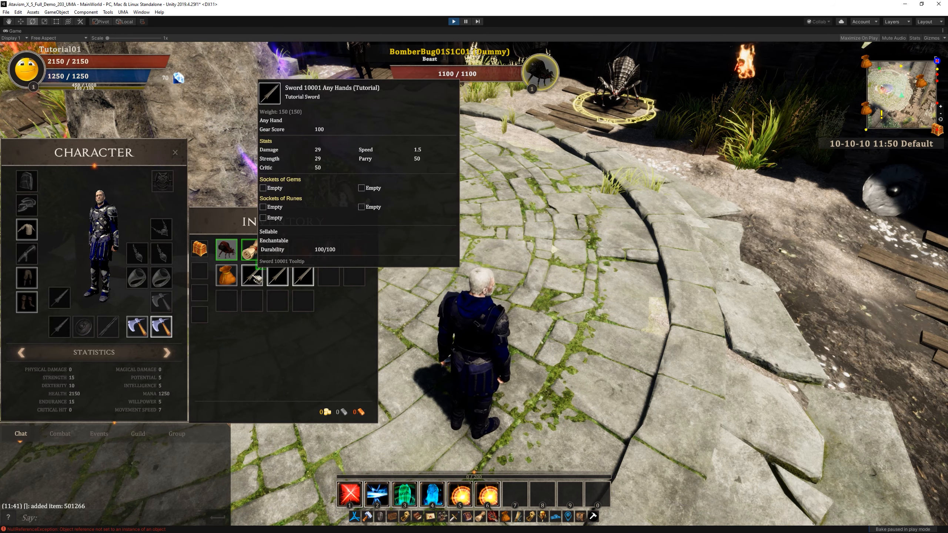
right_click(249, 278)
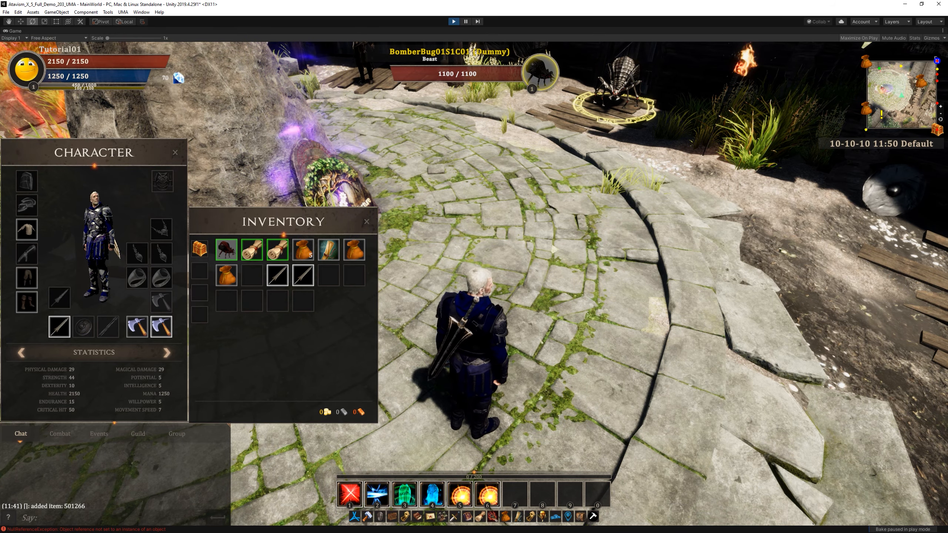
drag(596, 334, 511, 291)
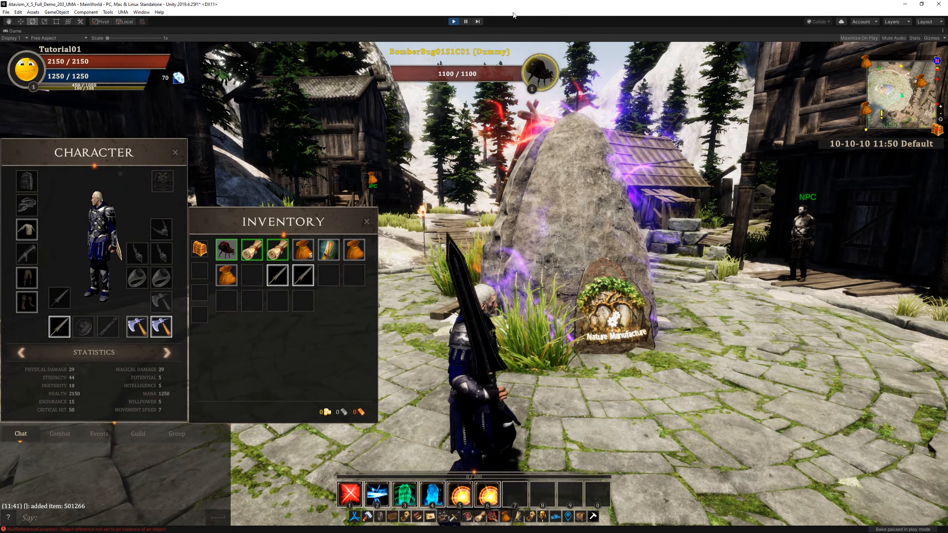
Pause the game and rotate TwoHand00(Clone) in the character's right hand to 23.223 about X so the sword fits the grip.
click(466, 21)
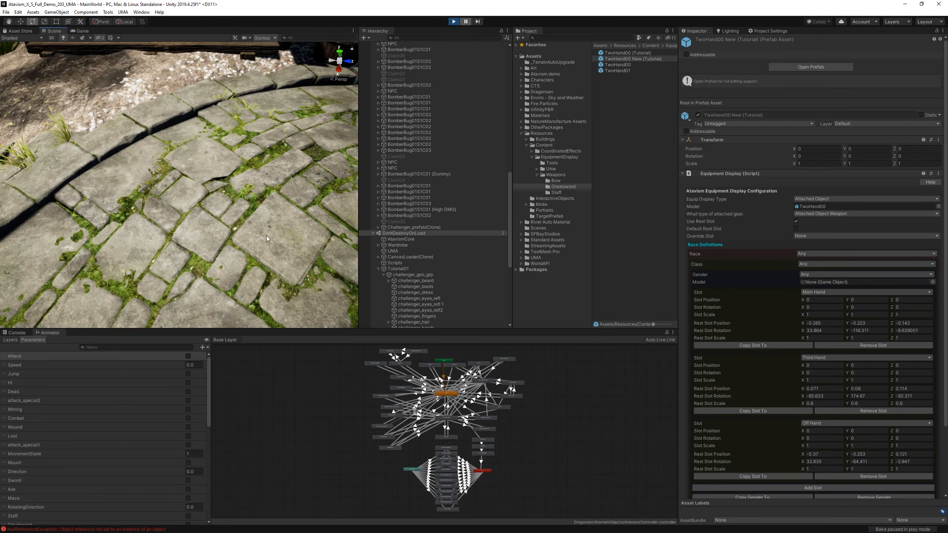
right_drag(257, 239, 176, 216)
click(172, 212)
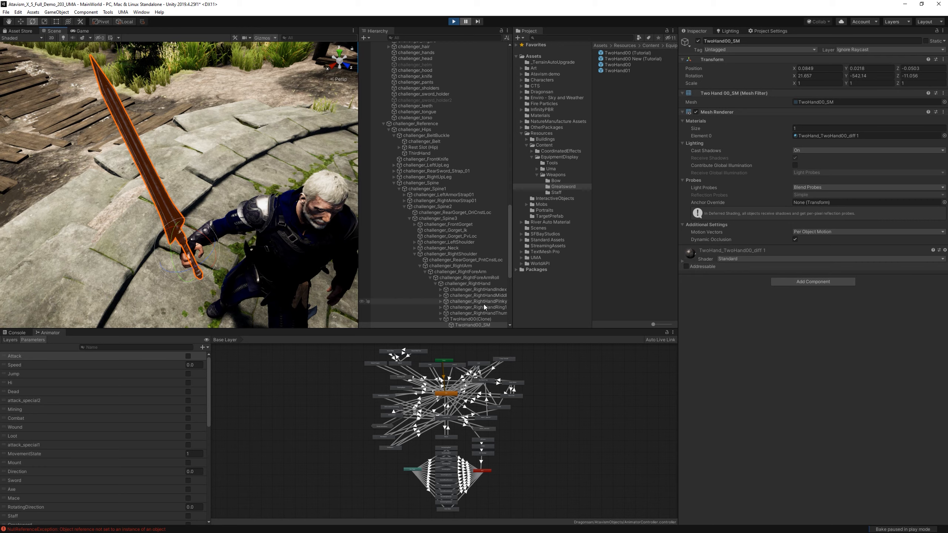
click(470, 319)
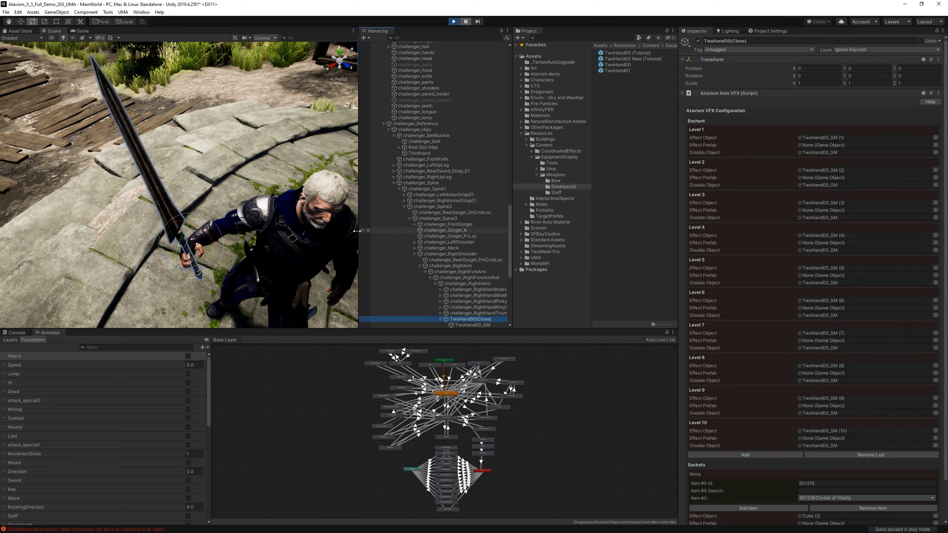
drag(197, 230, 165, 255)
click(188, 217)
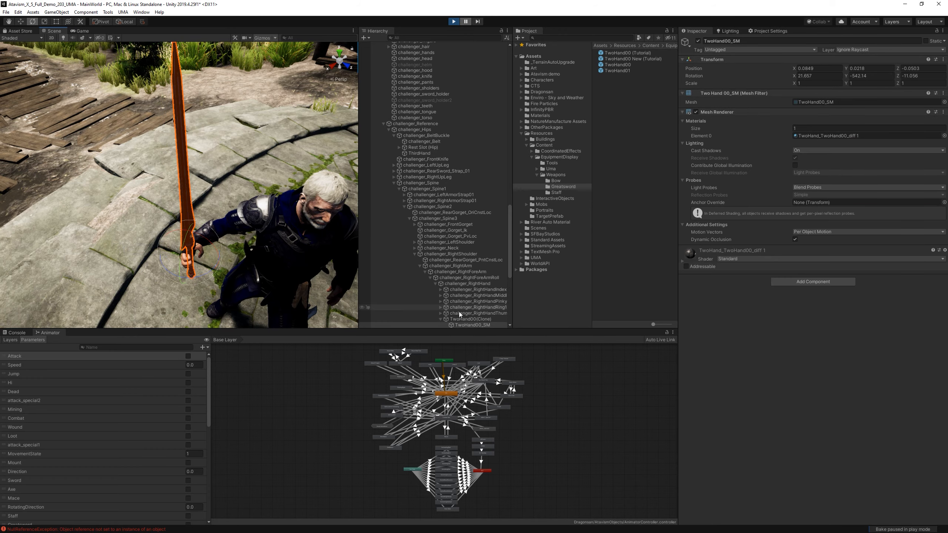
click(468, 318)
mouse_move(238, 206)
alt+mouse_down()
mouse_move(271, 204)
mouse_move(82, 209)
mouse_move(164, 205)
mouse_move(213, 191)
alt+mouse_up()
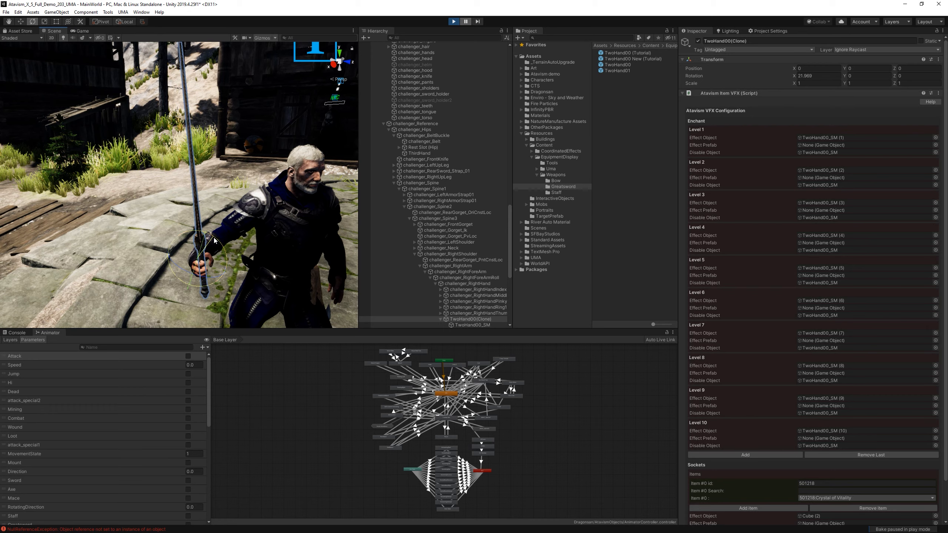
mouse_move(211, 242)
alt+mouse_down()
mouse_move(203, 222)
mouse_move(215, 237)
alt+mouse_up()
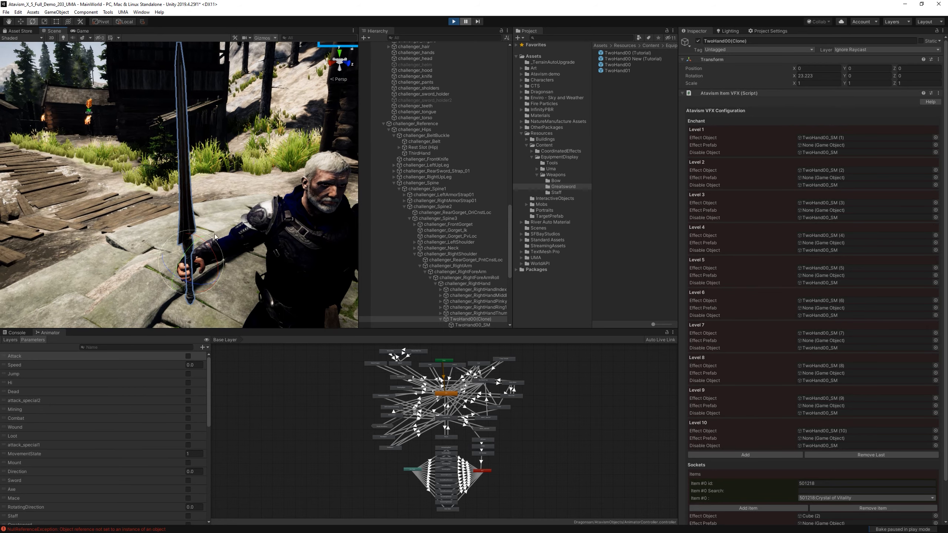
Copy the sword's X rotation, 23.223, into the Main Hand Slot Rotation of TwoHand00 New (Tutorial) and resume the game.
click(817, 76)
click(642, 59)
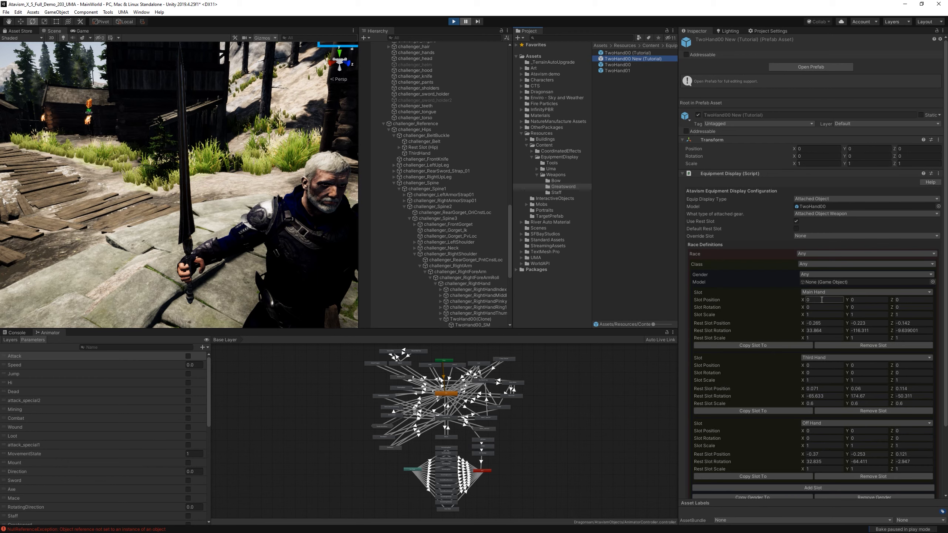
click(819, 307)
text(23.223)
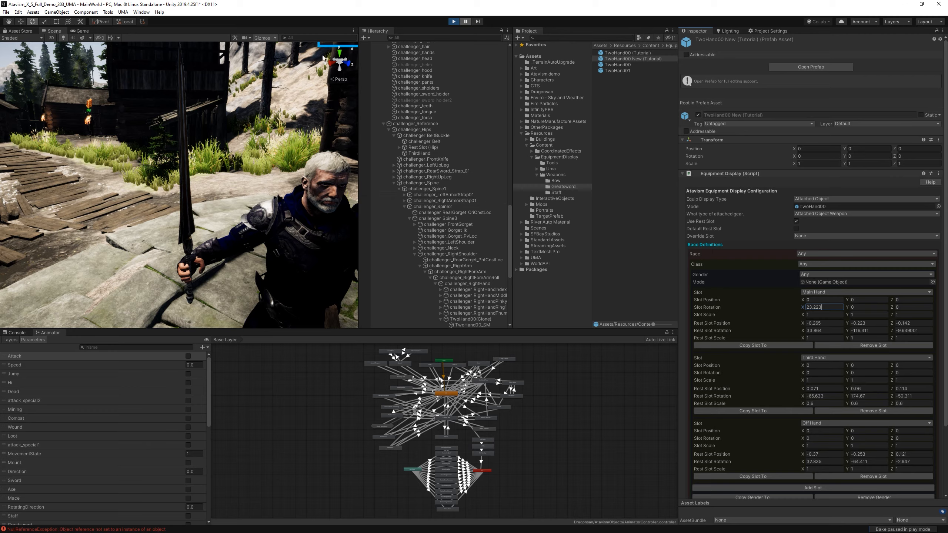
click(466, 22)
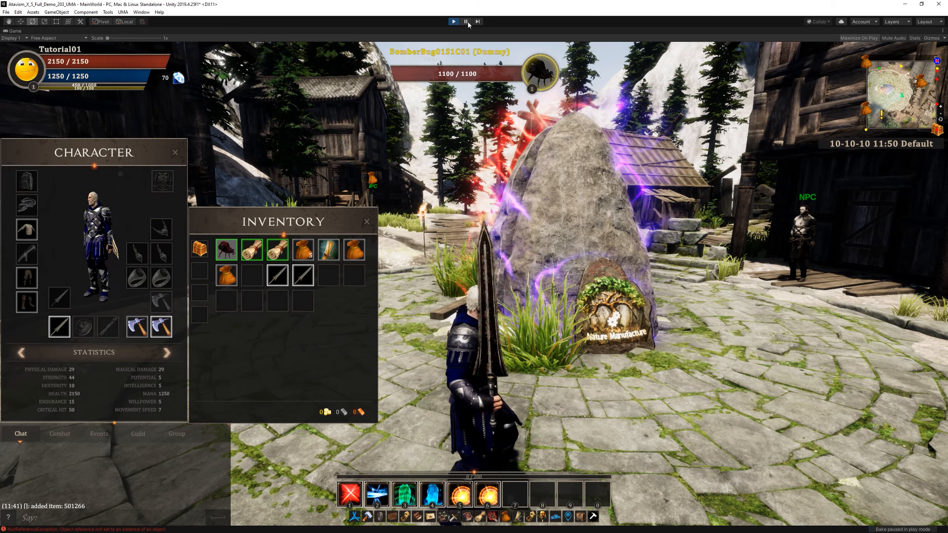
Equip the two remaining inventory swords in the third-hand and off-hand slots.
mouse_move(399, 267)
mouse_down()
mouse_move(547, 272)
mouse_move(563, 285)
mouse_move(522, 346)
mouse_move(511, 277)
mouse_up()
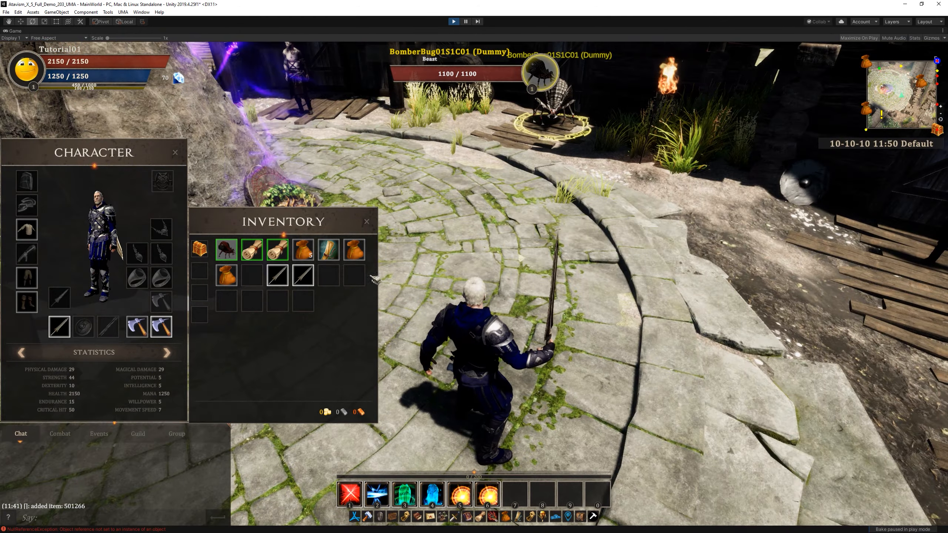
drag(278, 275, 61, 297)
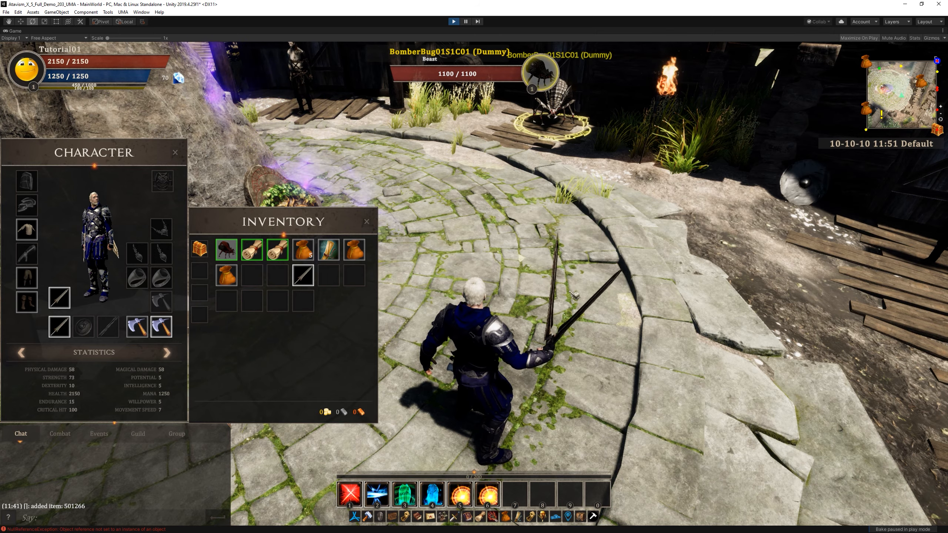
right_click(302, 275)
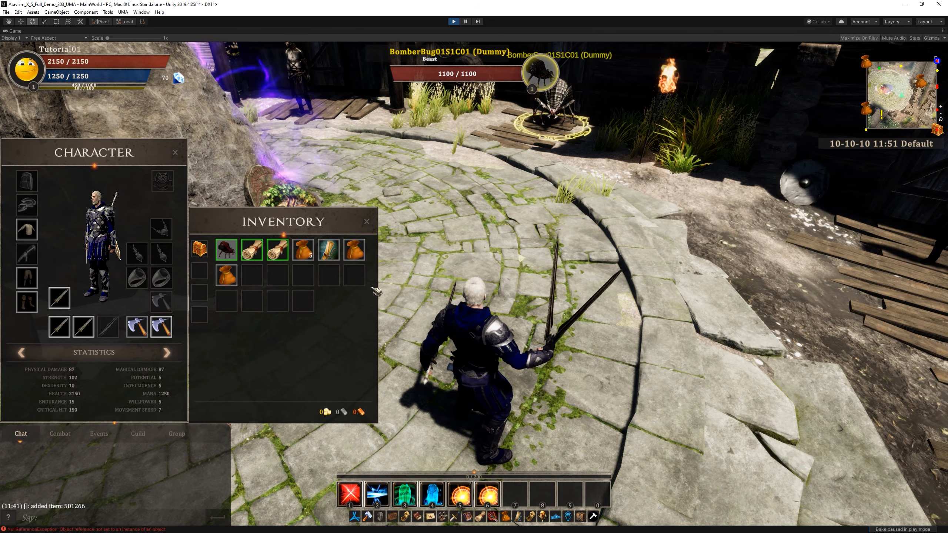
Sheathe the weapons and examine the resting positions of all three swords on the character.
mouse_move(418, 299)
mouse_down()
mouse_move(317, 279)
mouse_move(224, 299)
mouse_move(485, 304)
mouse_move(321, 286)
mouse_move(318, 239)
mouse_move(474, 299)
mouse_move(549, 312)
mouse_move(347, 309)
mouse_up()
key(z)
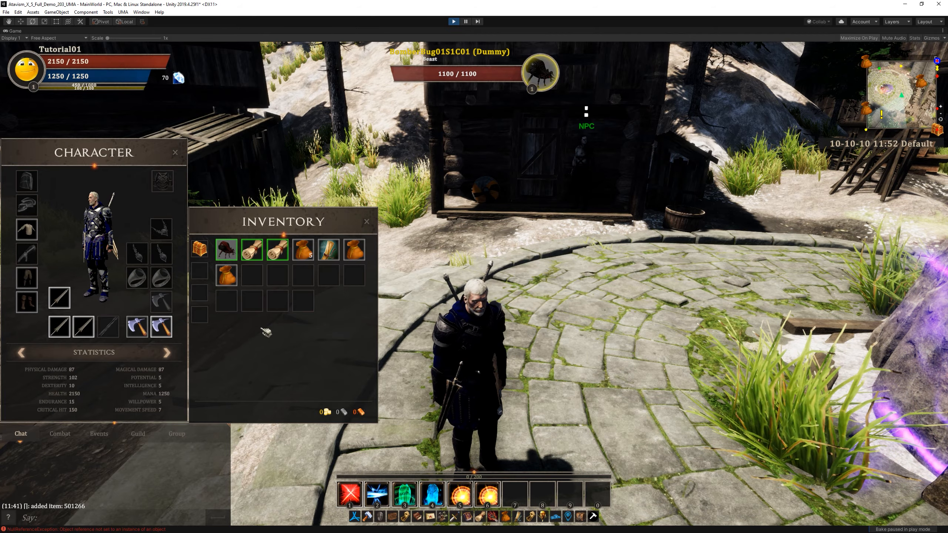
drag(523, 371, 534, 324)
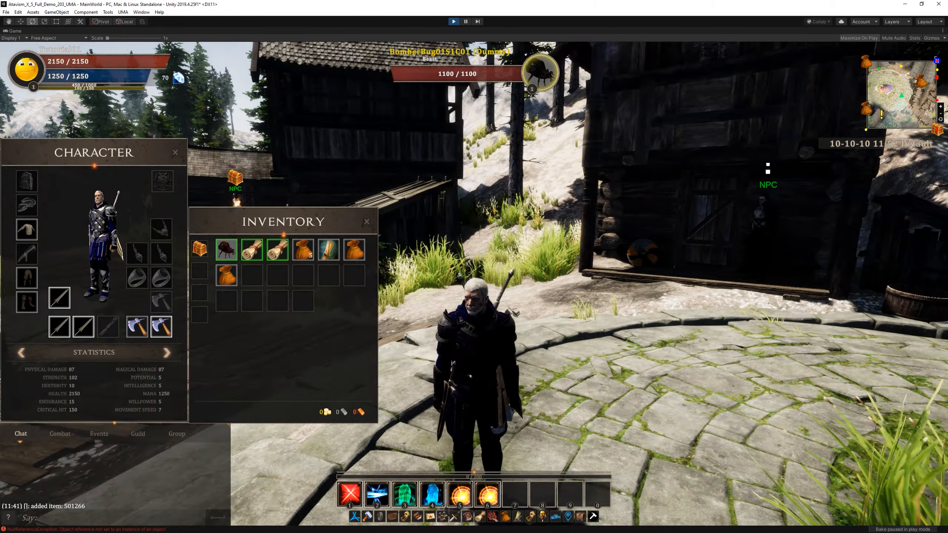